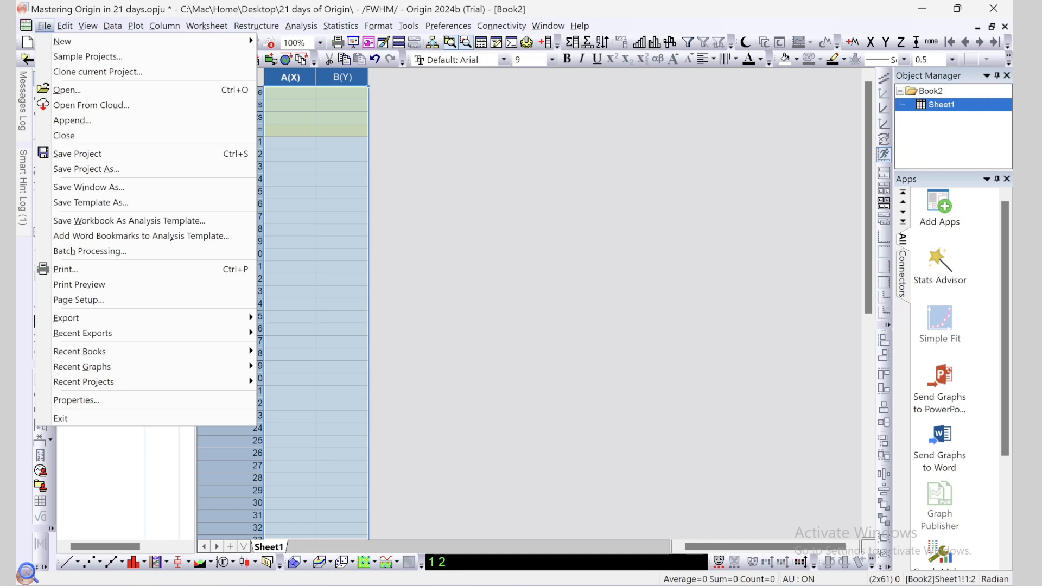
# Import the ASCII file XRD 2.txt from the XRD folder into the empty workbook with the Import Wizard, replacing existing data.
pyautogui.moveTo(113, 26)
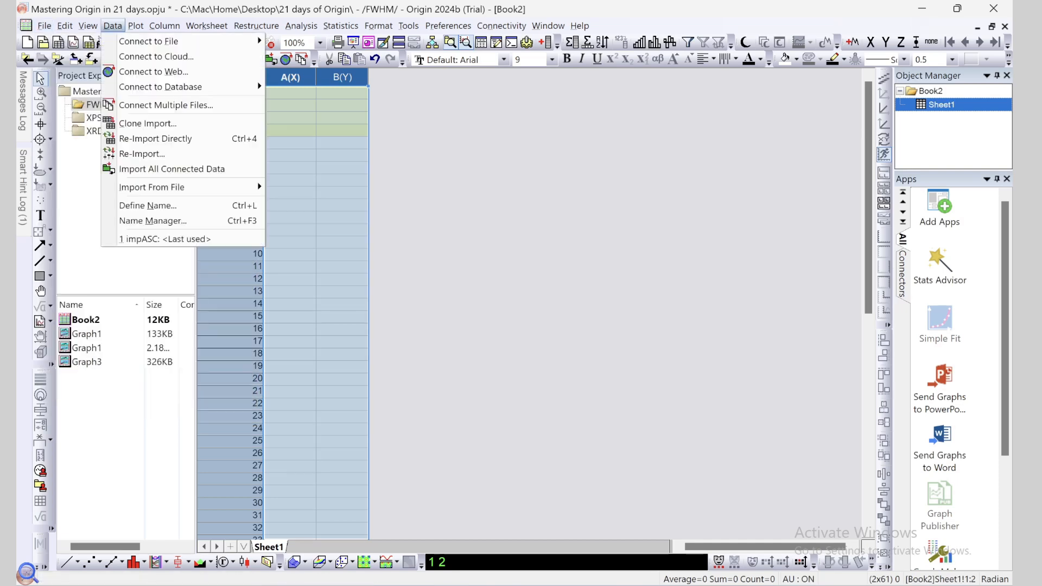
pyautogui.moveTo(152, 187)
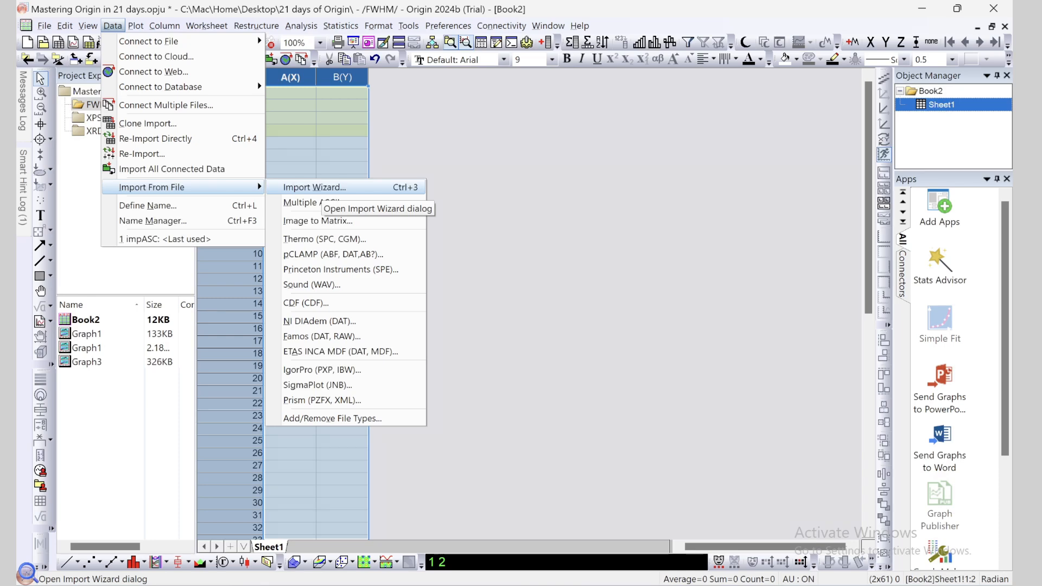
pyautogui.click(322, 188)
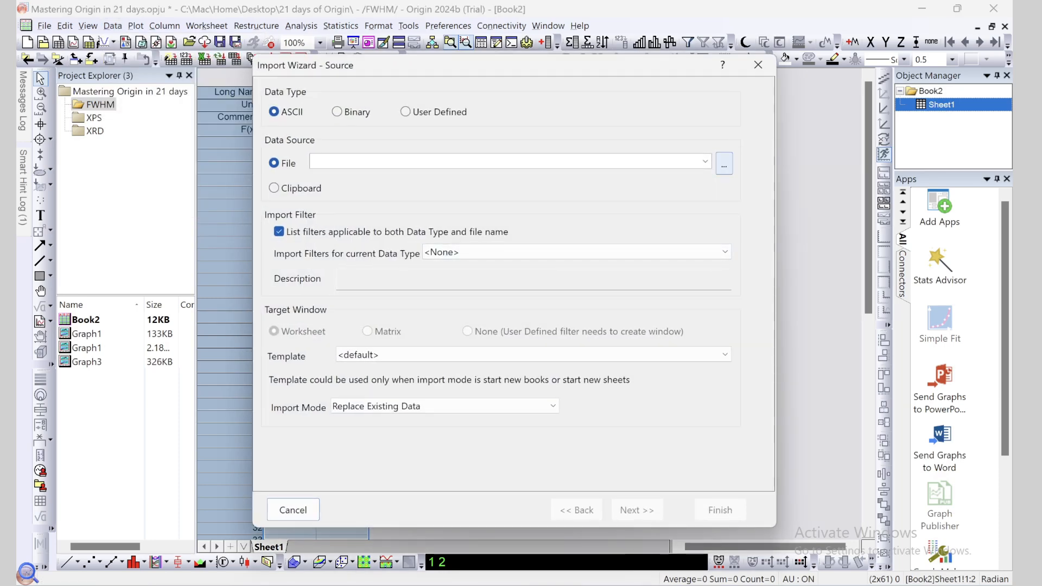
pyautogui.click(724, 166)
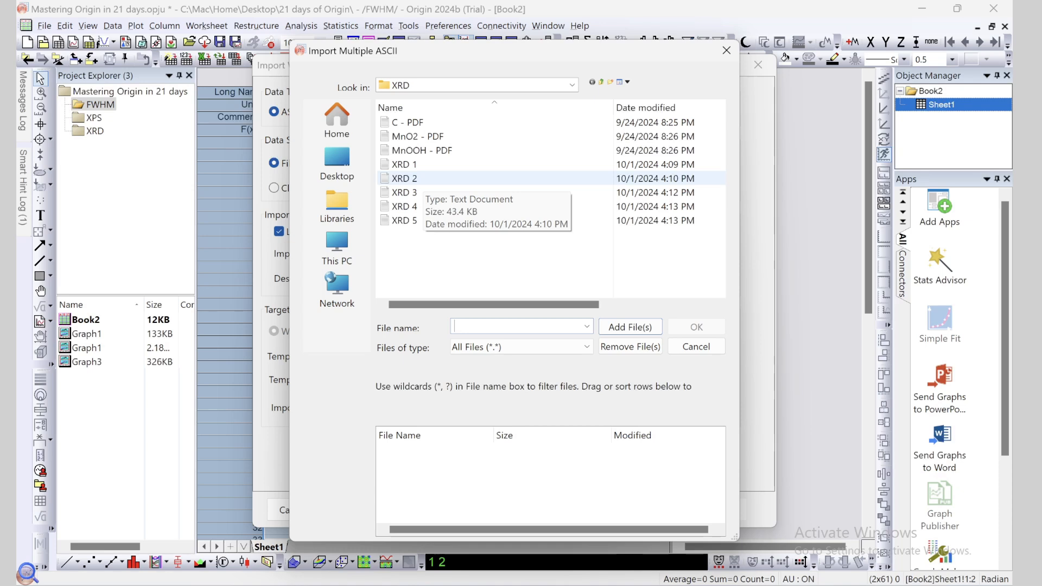
pyautogui.click(404, 178)
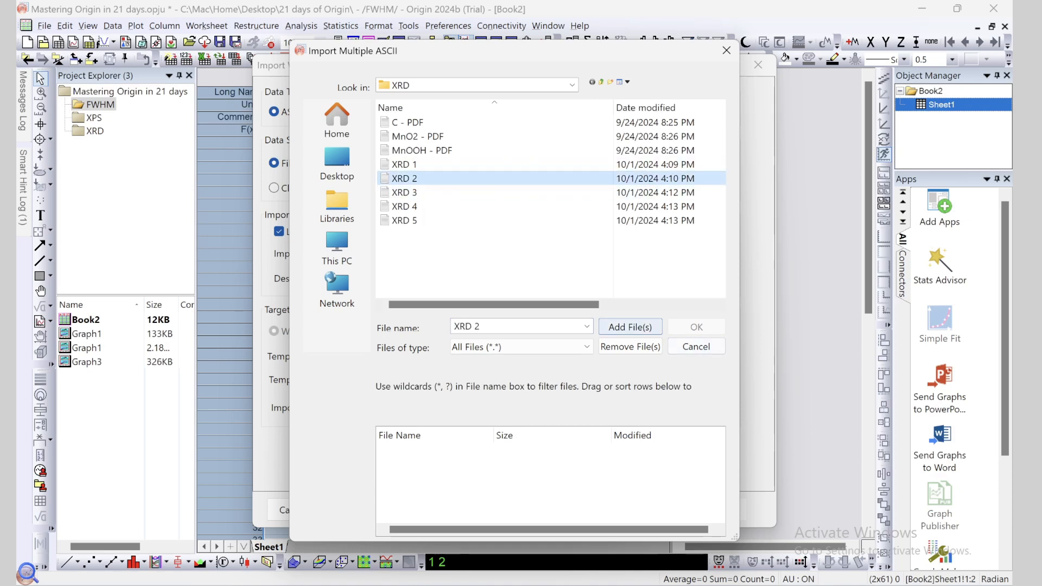
pyautogui.press('Return')
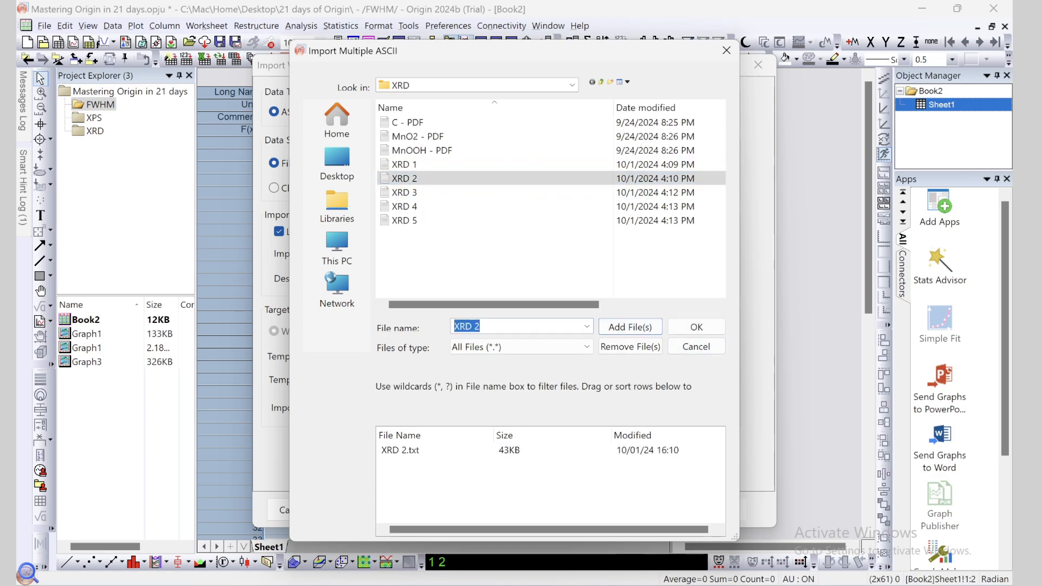
pyautogui.click(697, 327)
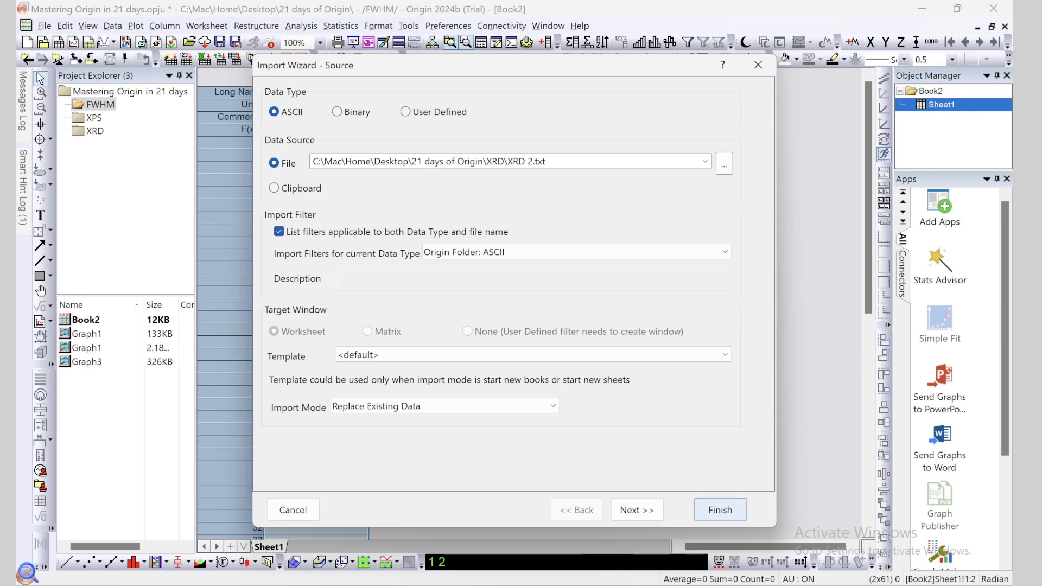
pyautogui.click(721, 510)
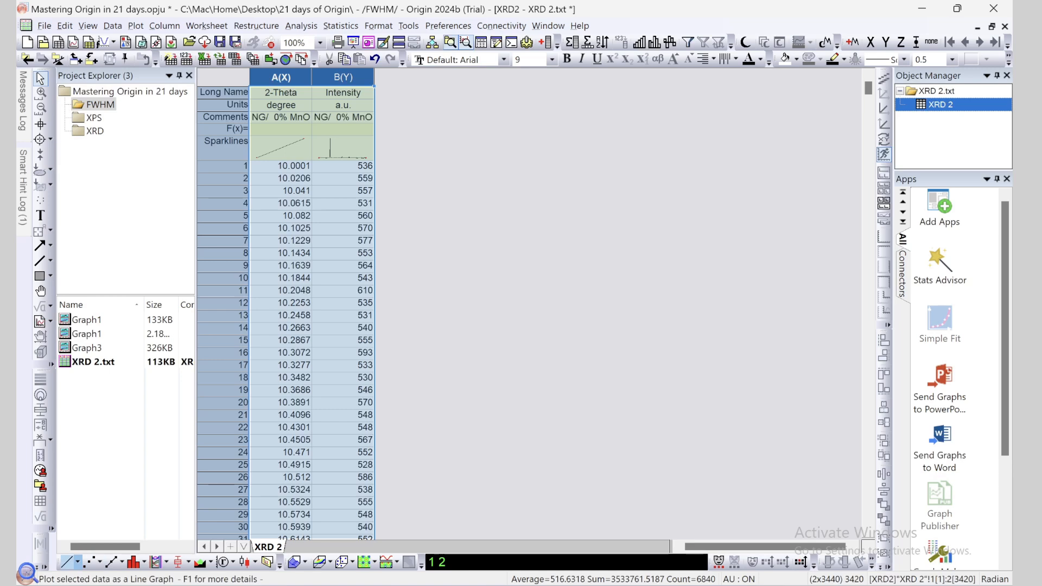
# Plot the imported 2-Theta and Intensity columns as a line graph.
pyautogui.click(78, 562)
pyautogui.click(84, 499)
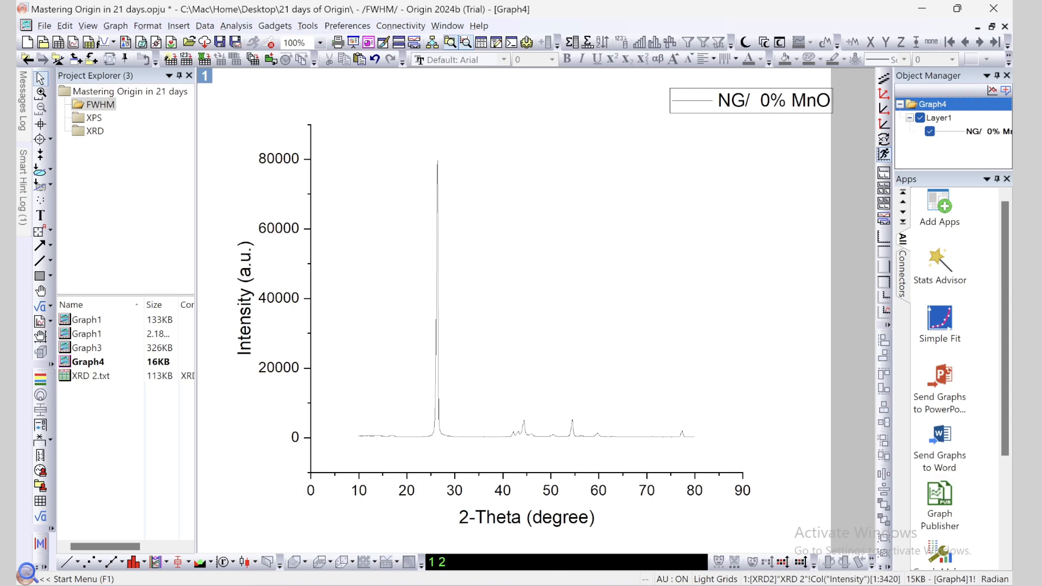
pyautogui.click(205, 26)
pyautogui.click(236, 26)
pyautogui.click(205, 26)
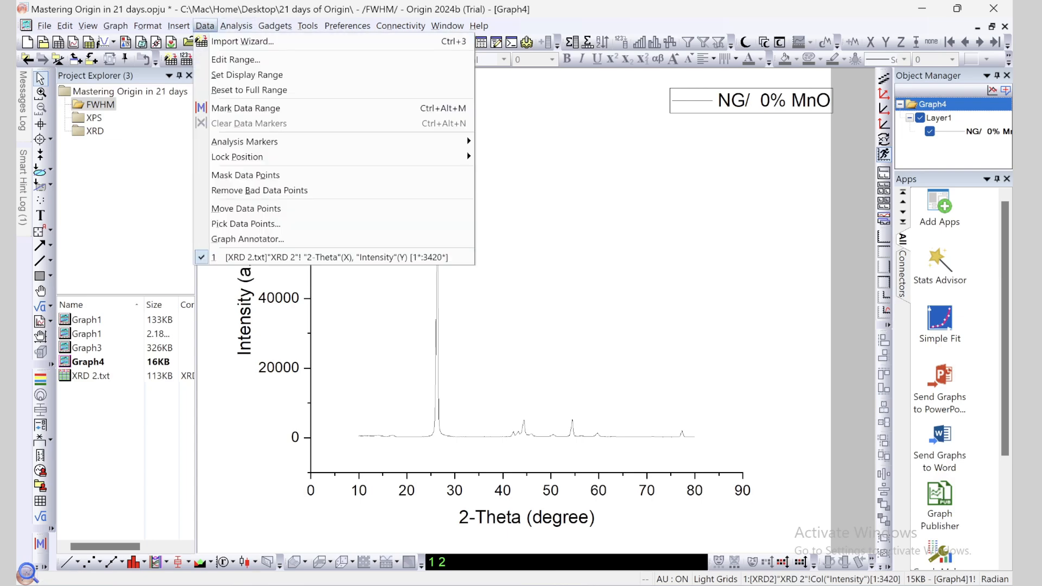
pyautogui.click(236, 26)
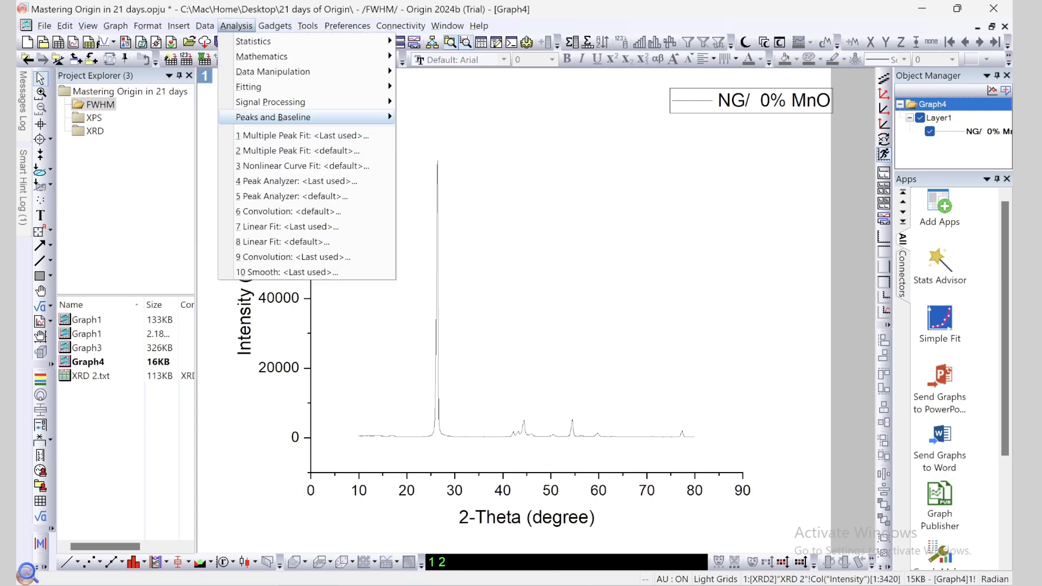
pyautogui.moveTo(273, 118)
pyautogui.moveTo(440, 135)
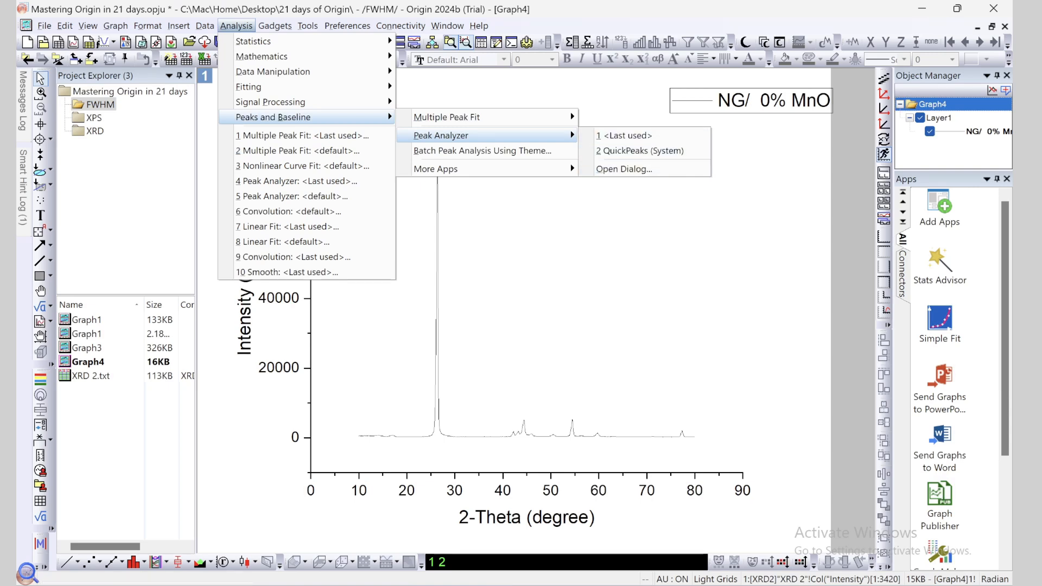
pyautogui.click(630, 257)
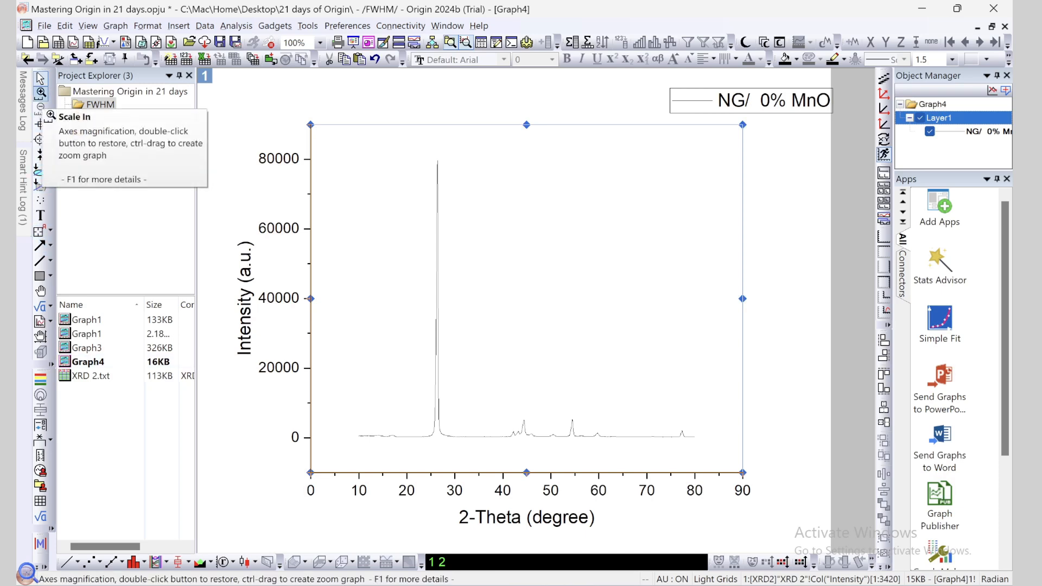
# Magnify the graph axes around the tallest peak with the Scale In tool and return to the Pointer tool.
pyautogui.click(41, 93)
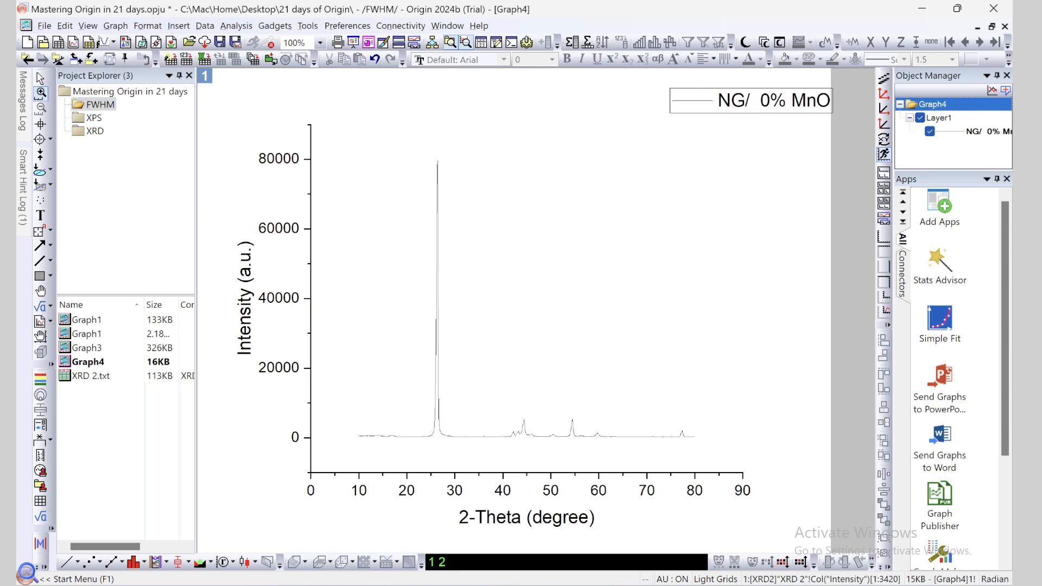
pyautogui.moveTo(407, 138); pyautogui.dragTo(467, 455)
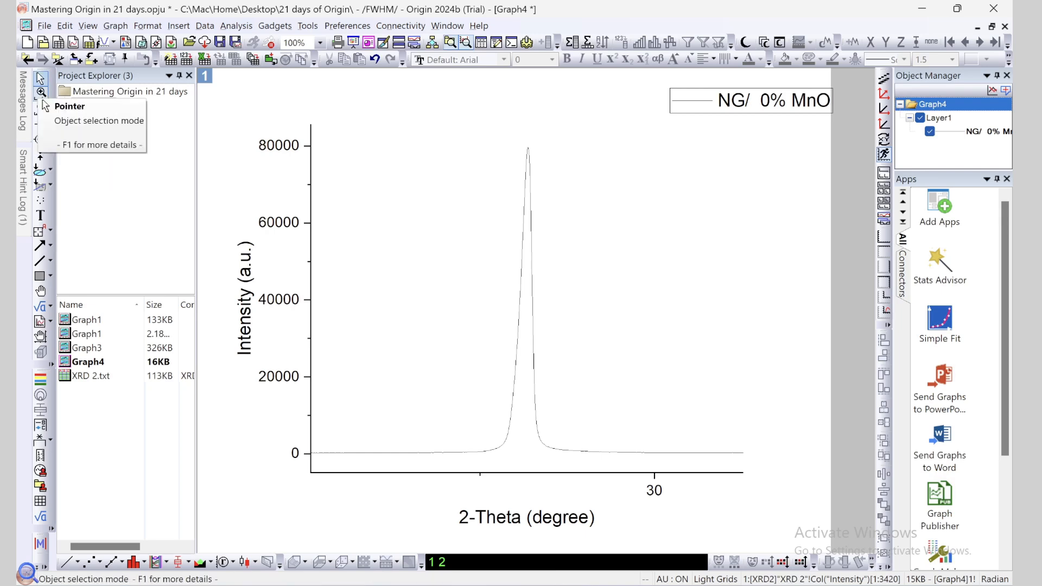
pyautogui.click(41, 79)
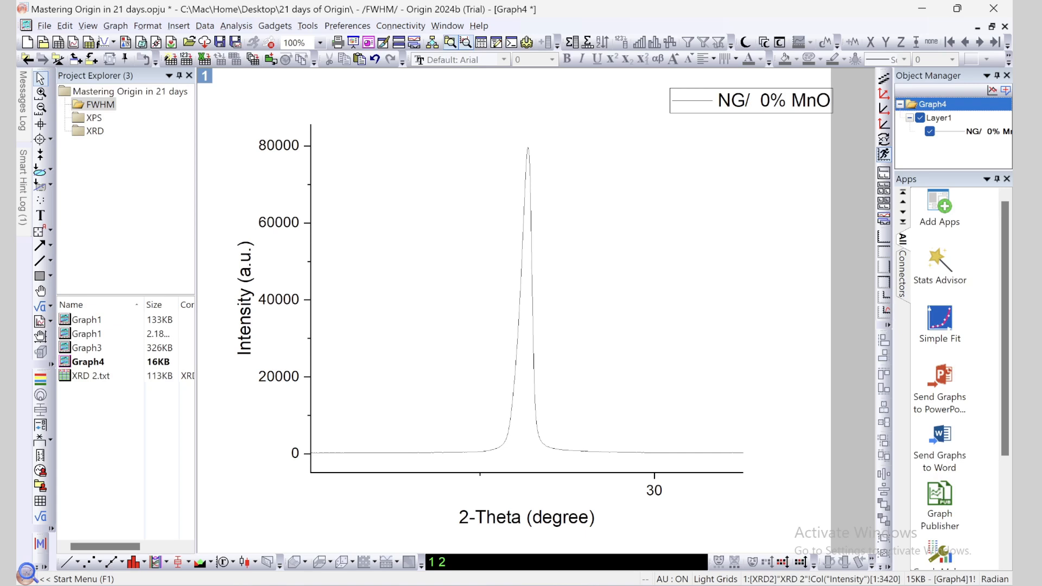
# Open the Multiple Peak Fit dialog for the NG/ 0% MnO curve, move it clear of the peak and review its input range.
pyautogui.click(237, 25)
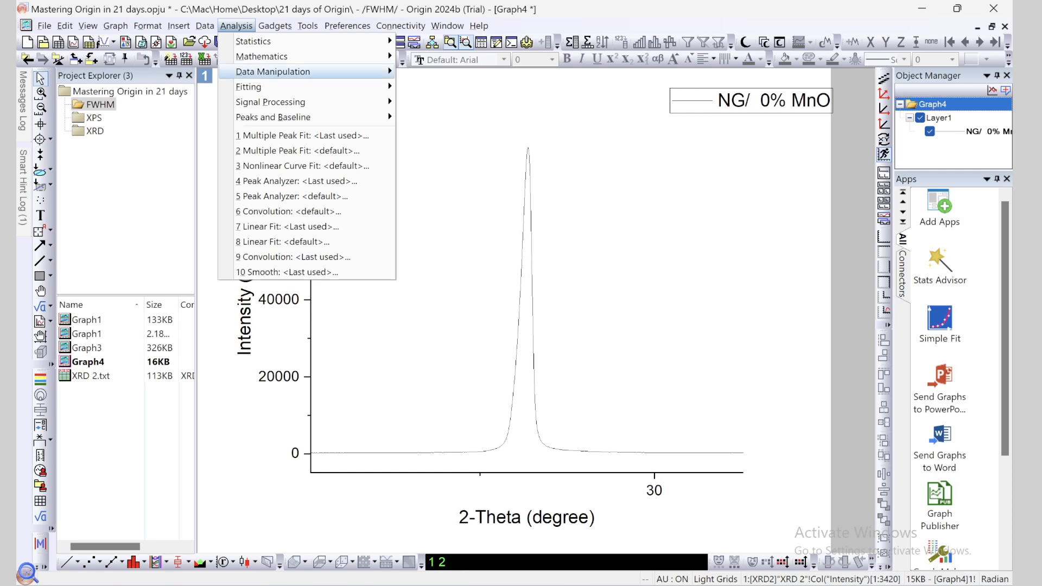
pyautogui.moveTo(273, 117)
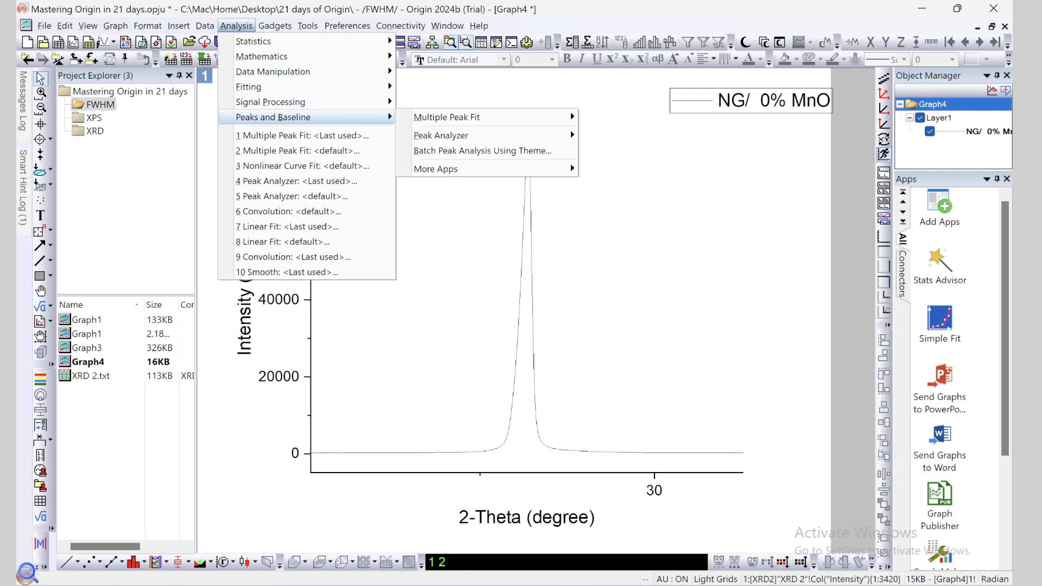
pyautogui.moveTo(447, 117)
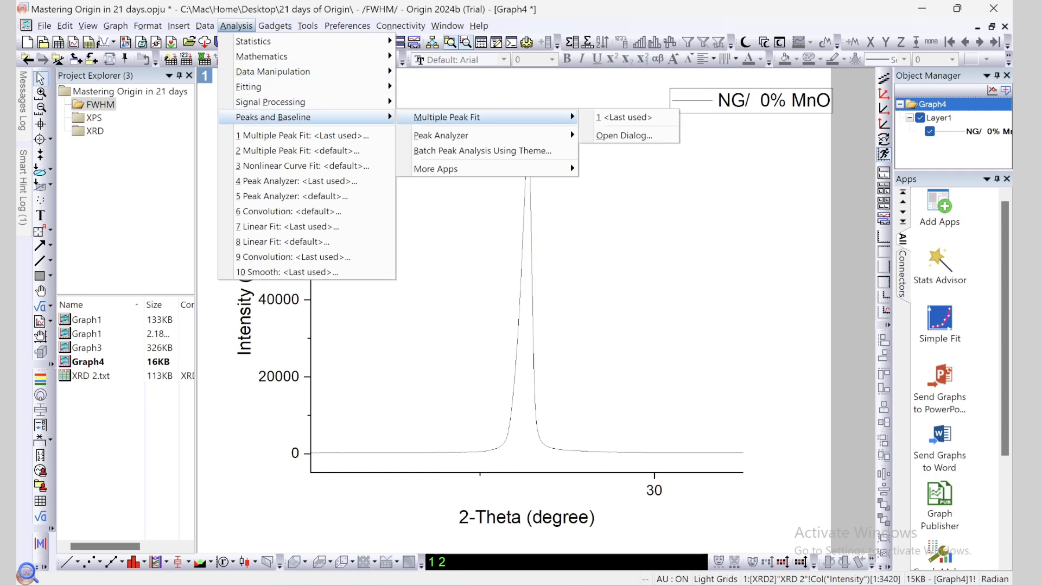
pyautogui.click(625, 135)
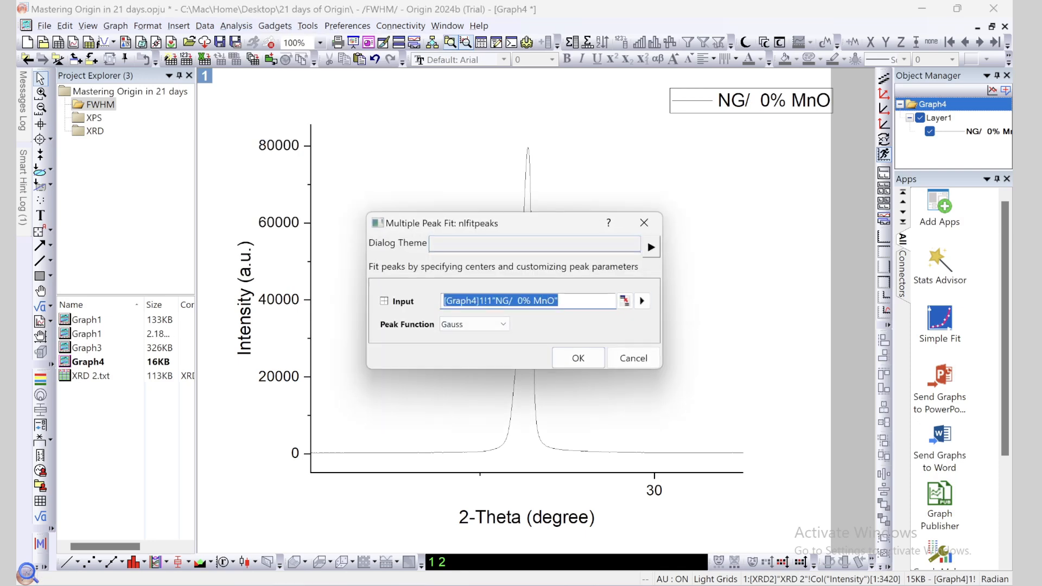
pyautogui.click(570, 302)
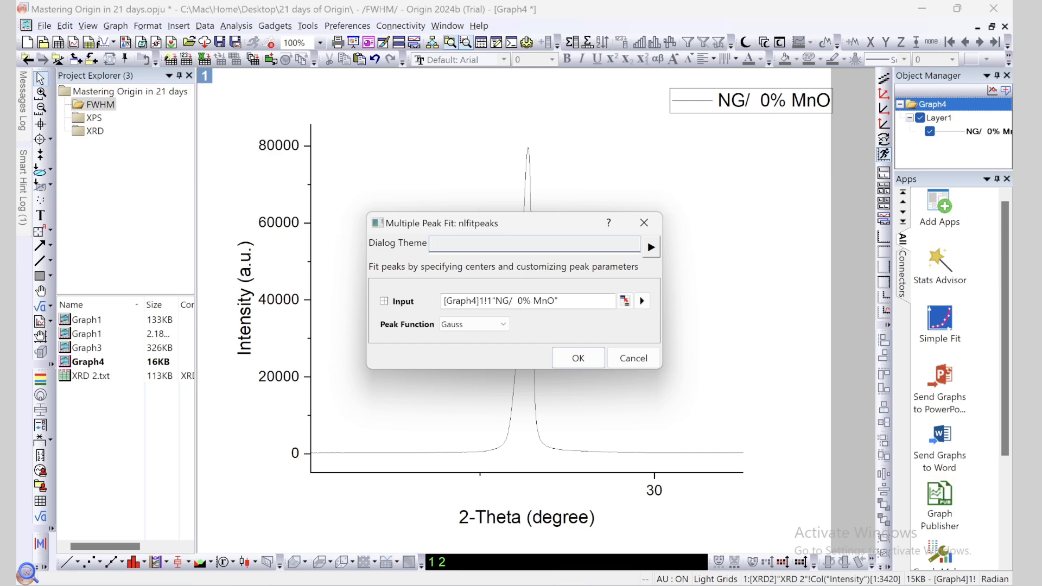
pyautogui.click(384, 301)
pyautogui.moveTo(571, 229); pyautogui.dragTo(330, 113)
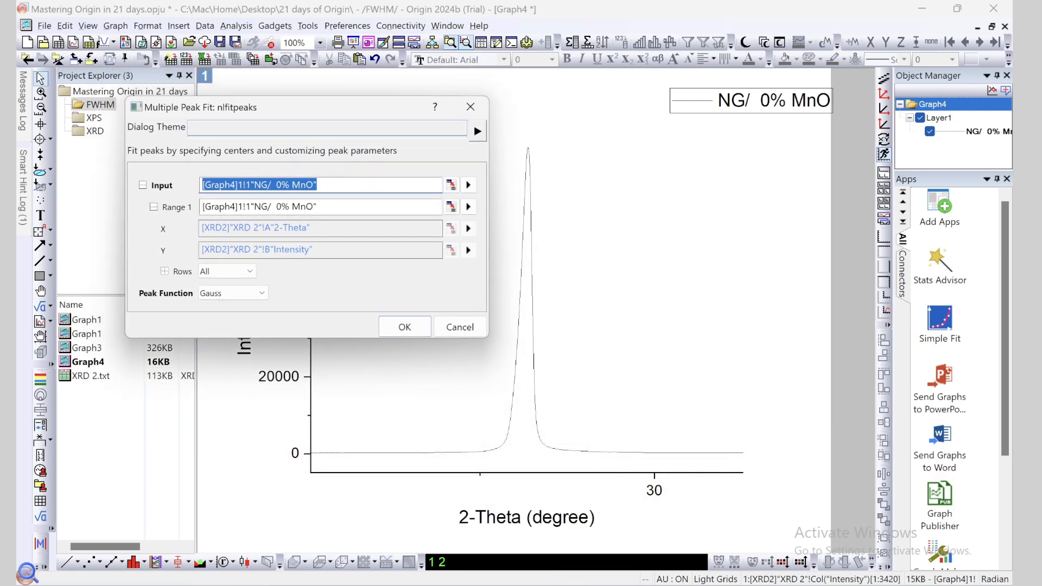
pyautogui.click(337, 185)
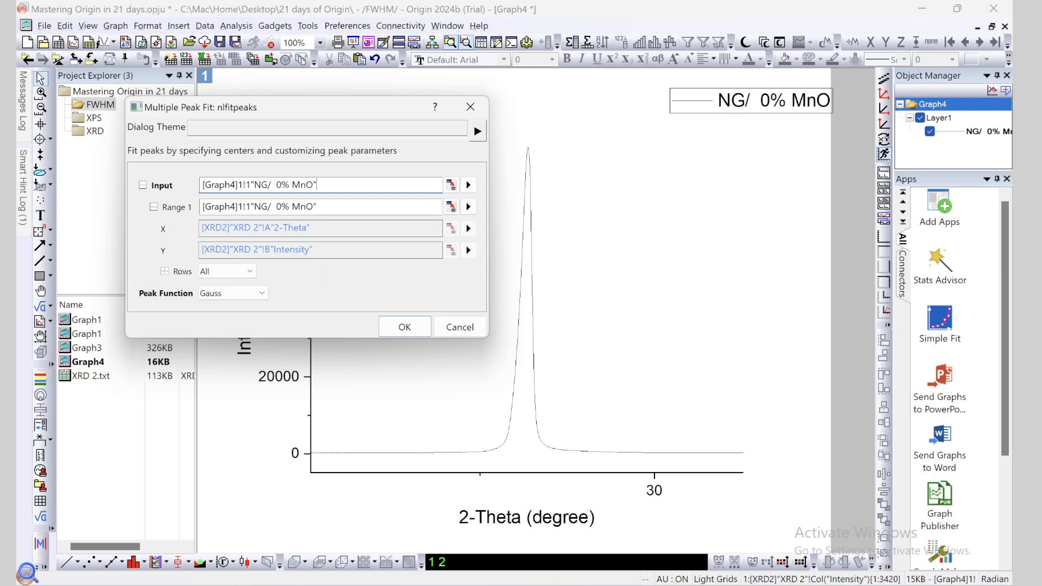
pyautogui.click(143, 185)
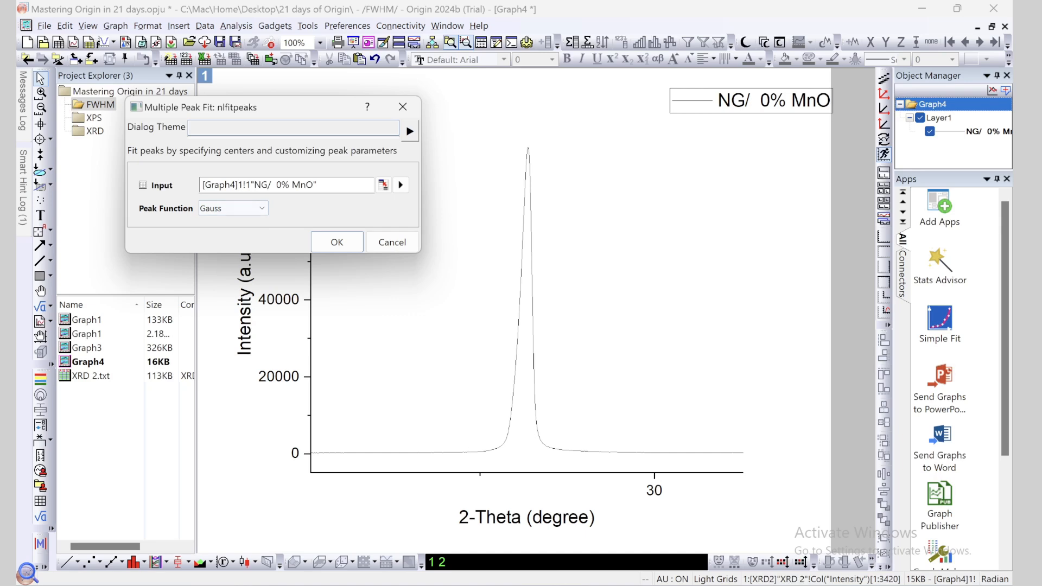
# Choose Gauss as the peak function and start picking peaks on the graph.
pyautogui.click(233, 209)
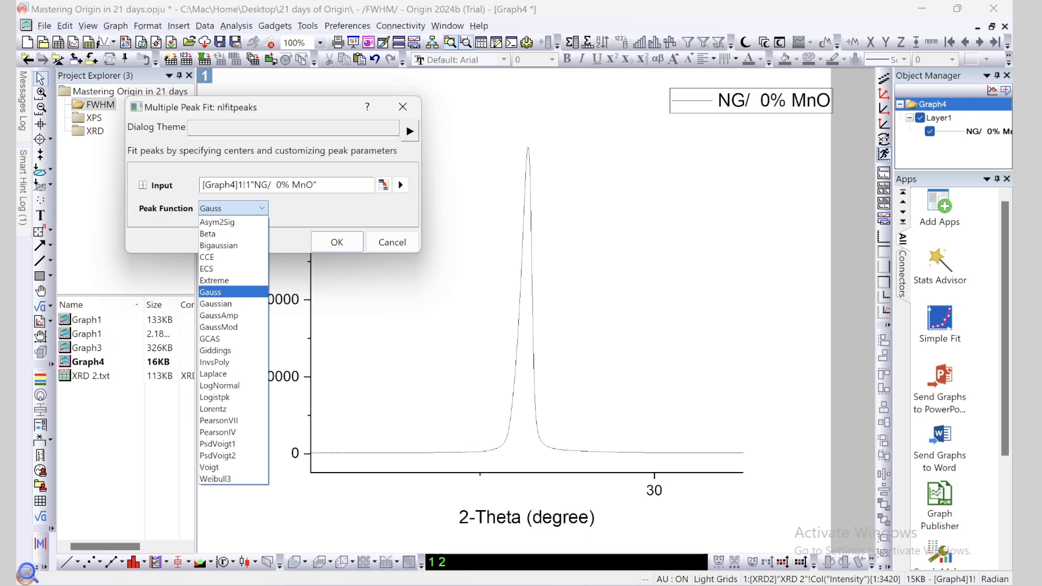
pyautogui.click(239, 209)
pyautogui.click(239, 208)
pyautogui.click(233, 292)
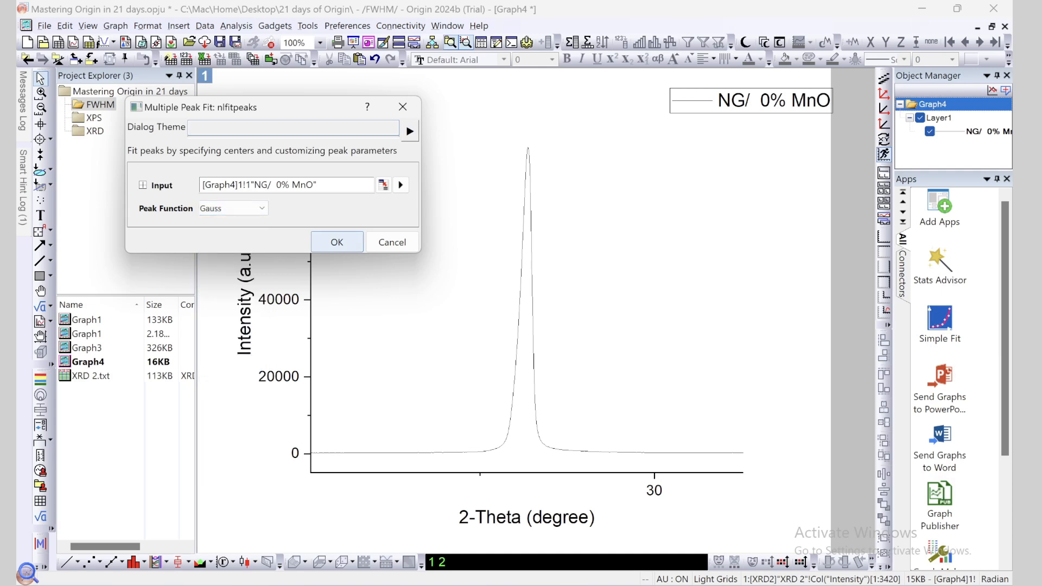
pyautogui.click(336, 241)
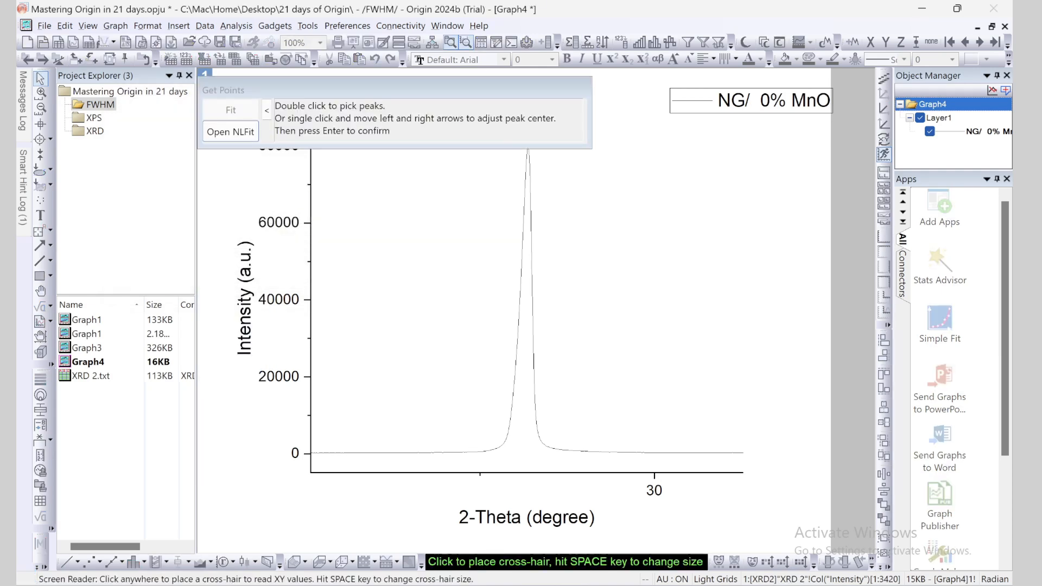
# Pick the peak's apex at about X = 26.38 as the fit centre and open the NLFit dialog.
pyautogui.moveTo(380, 89); pyautogui.dragTo(742, 328)
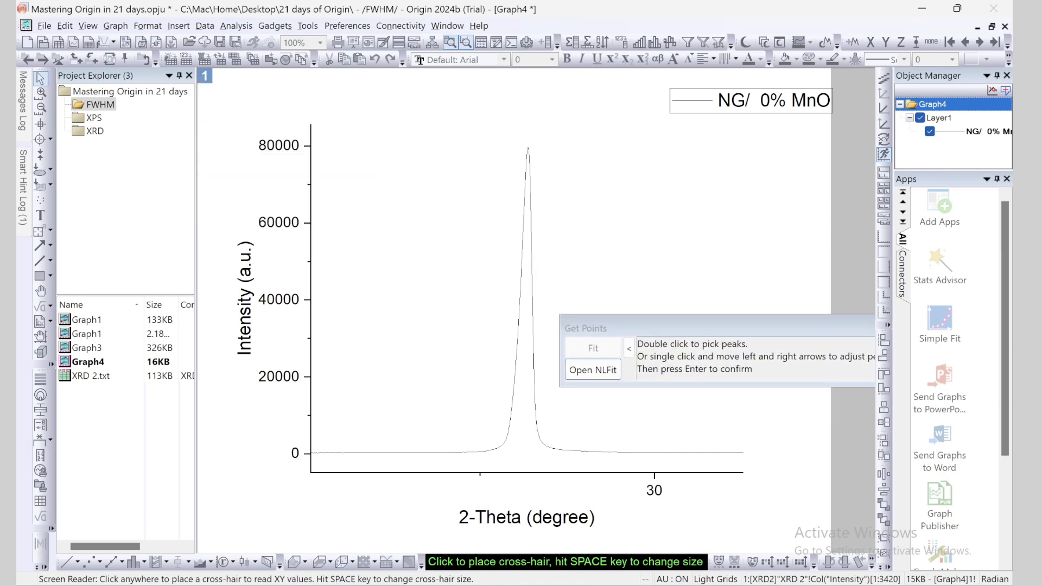
pyautogui.doubleClick(528, 148)
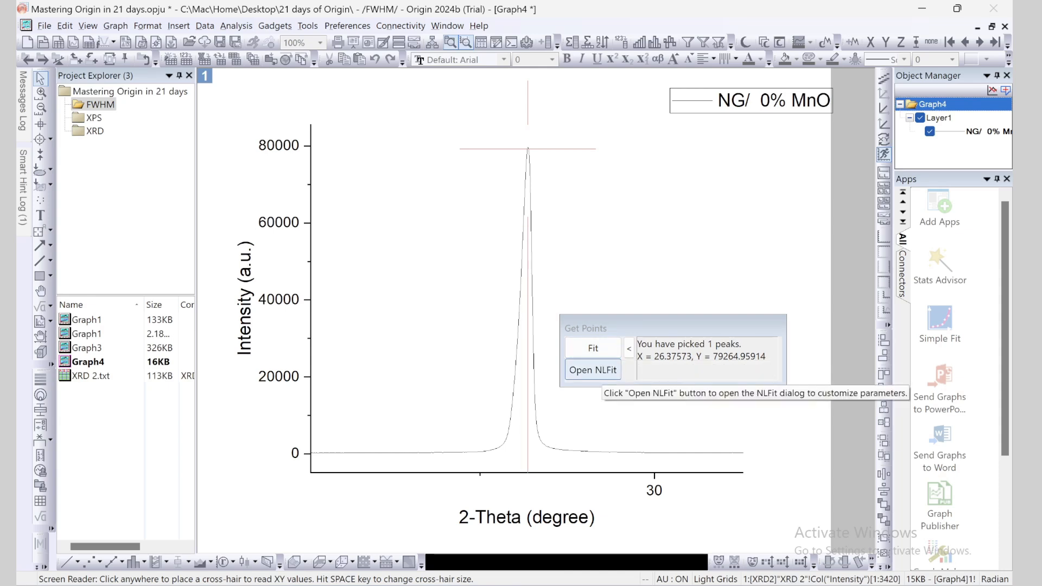
pyautogui.click(592, 370)
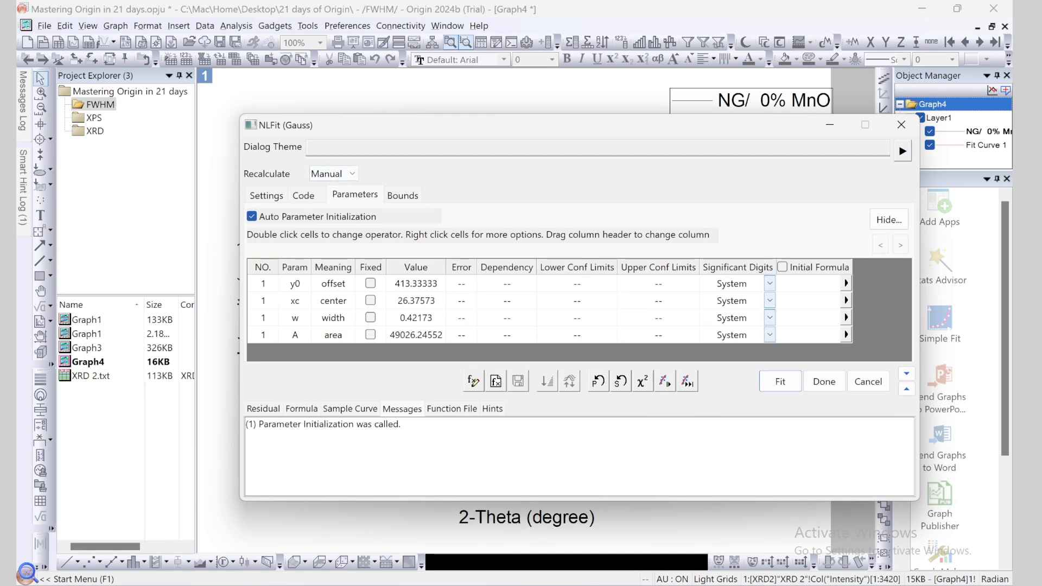
# Set the fit's recalculation to Manual and its function to Gauss.
pyautogui.click(332, 173)
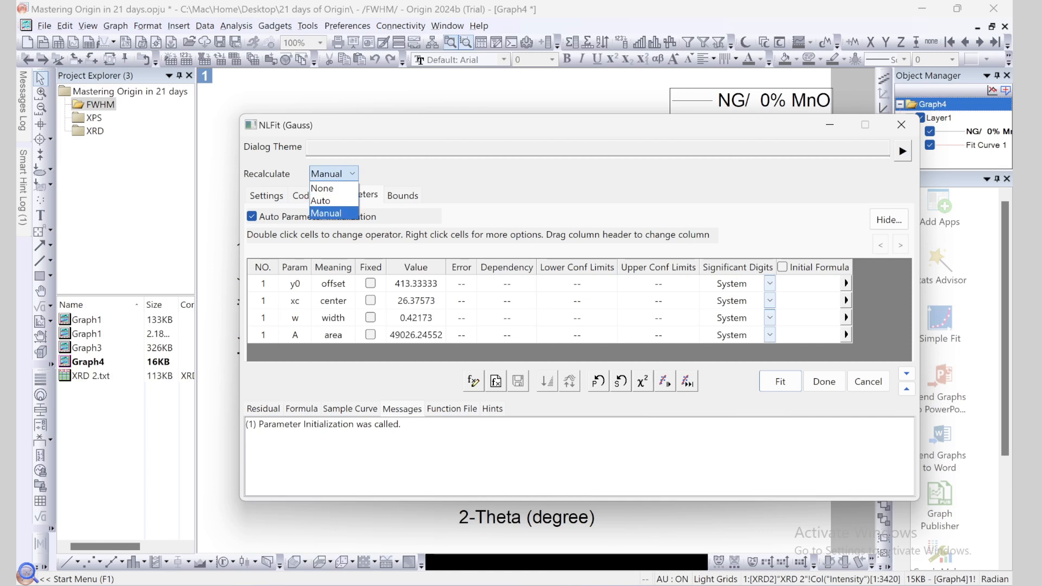
pyautogui.click(327, 213)
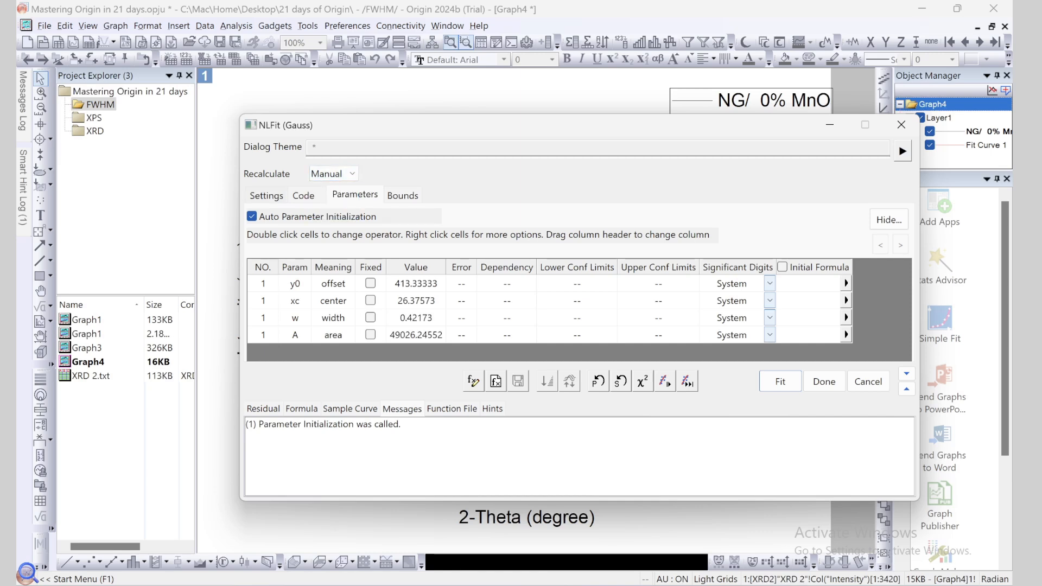
pyautogui.click(266, 195)
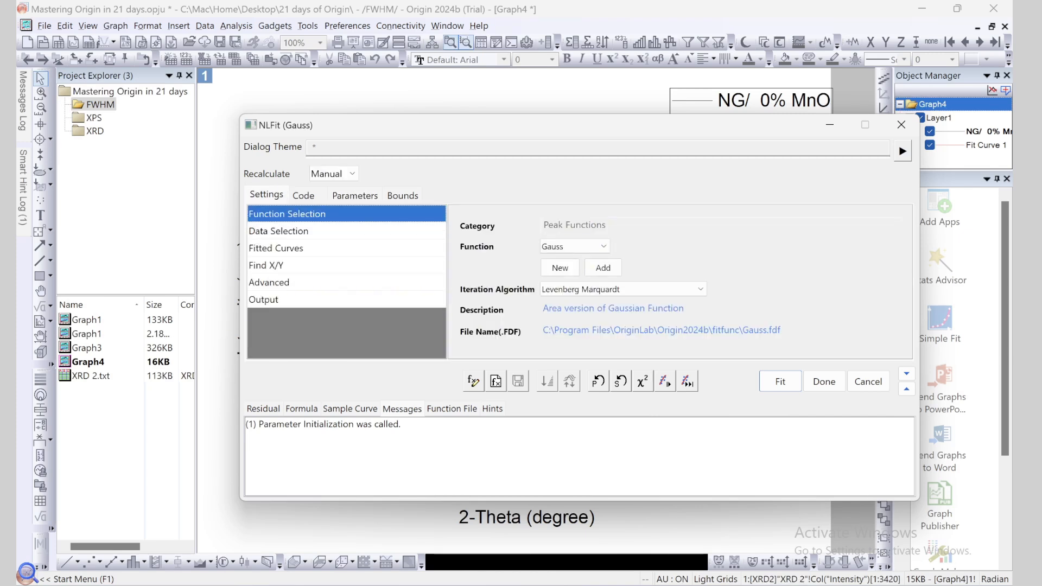
pyautogui.click(575, 247)
pyautogui.click(558, 328)
# Choose Levenberg Marquardt as the iteration algorithm for the fit.
pyautogui.hotkey('alt', 'Down')
pyautogui.press('Escape')
pyautogui.hotkey('alt', 'Down')
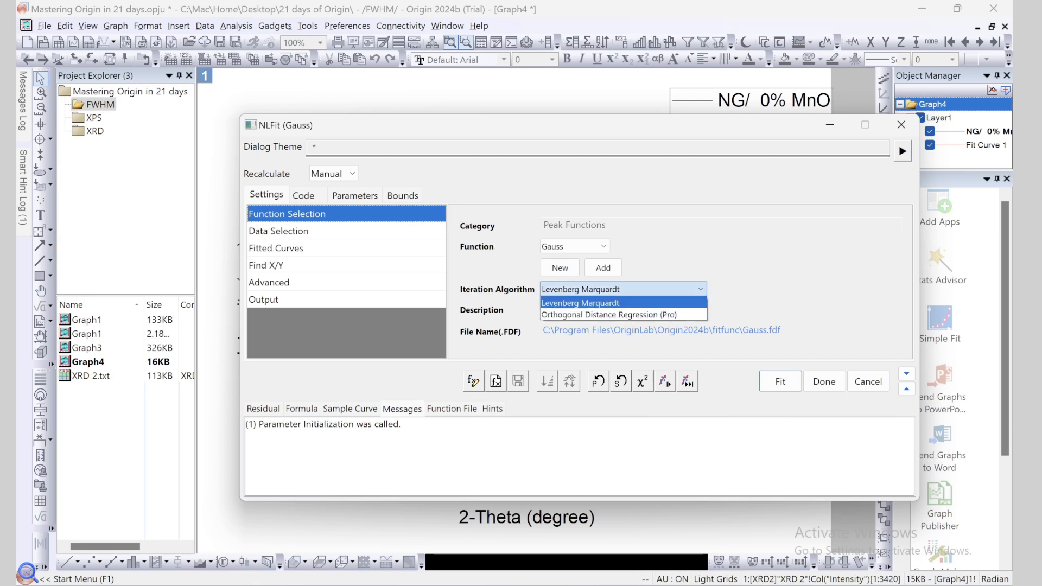
pyautogui.press('Down')
pyautogui.press('Up')
pyautogui.press('Down')
pyautogui.press('Up')
pyautogui.press('Return')
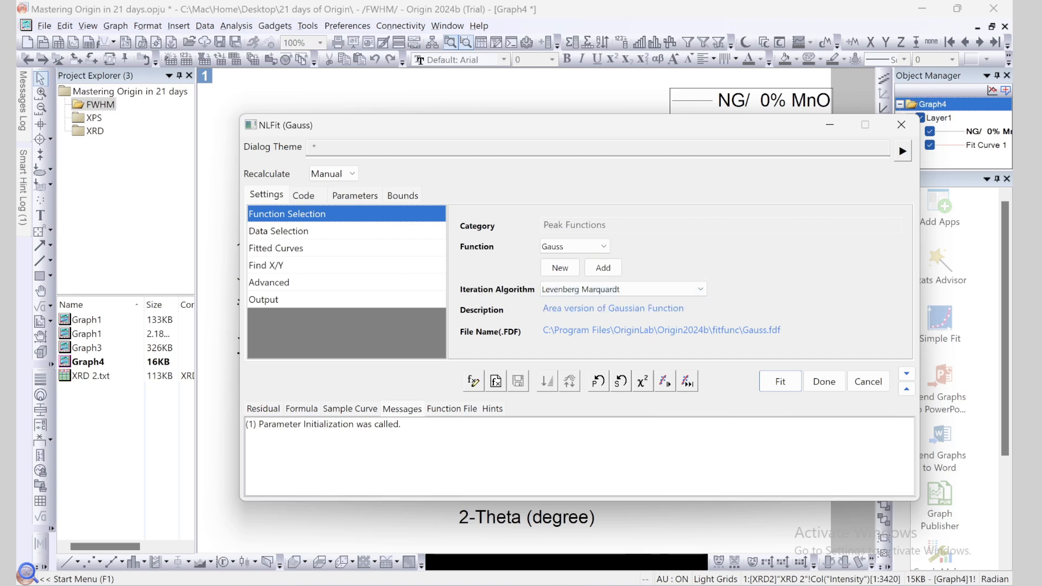
# Review the fit's data selection, fitted curve and advanced peak replica settings.
pyautogui.click(278, 230)
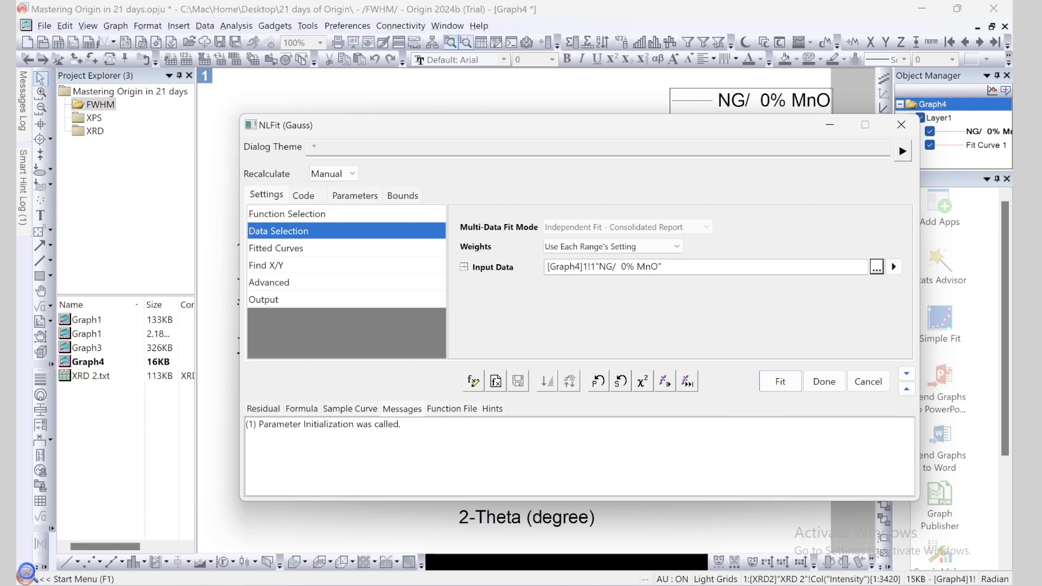
pyautogui.press('Down')
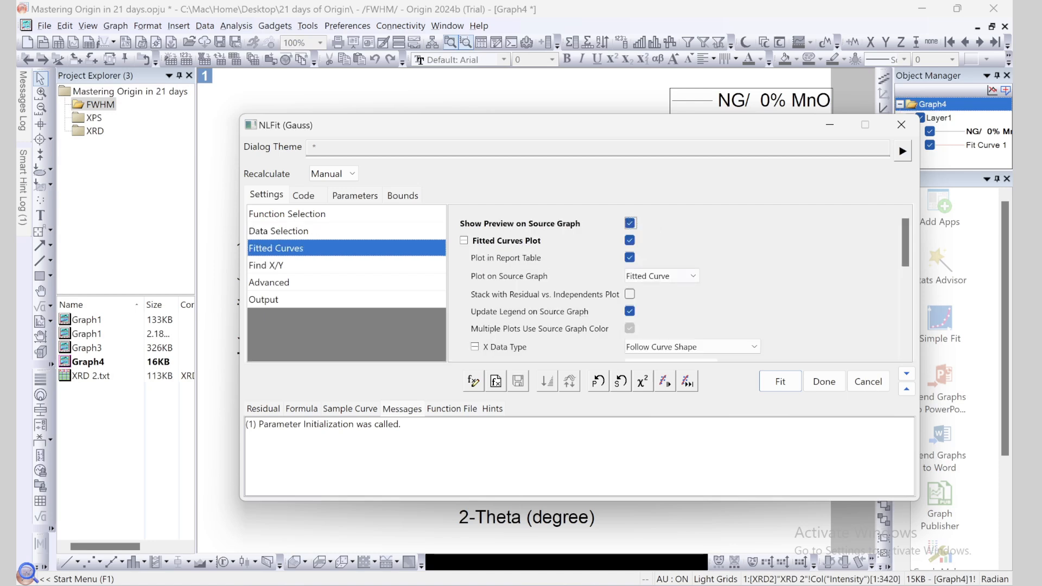
pyautogui.scroll(-3, 678, 283)
pyautogui.scroll(-5, 679, 282)
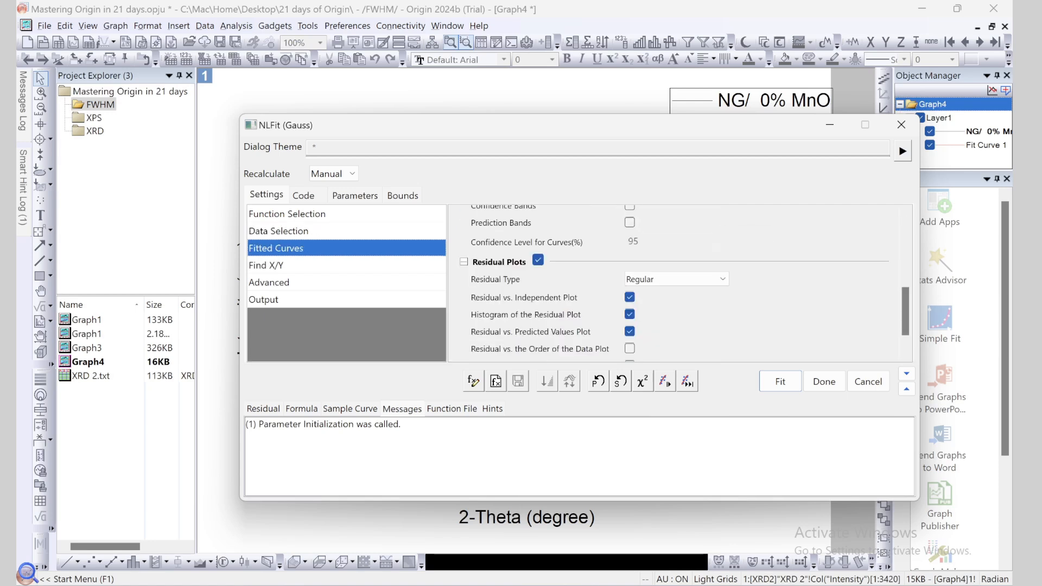
pyautogui.press('Down')
pyautogui.press('Down')
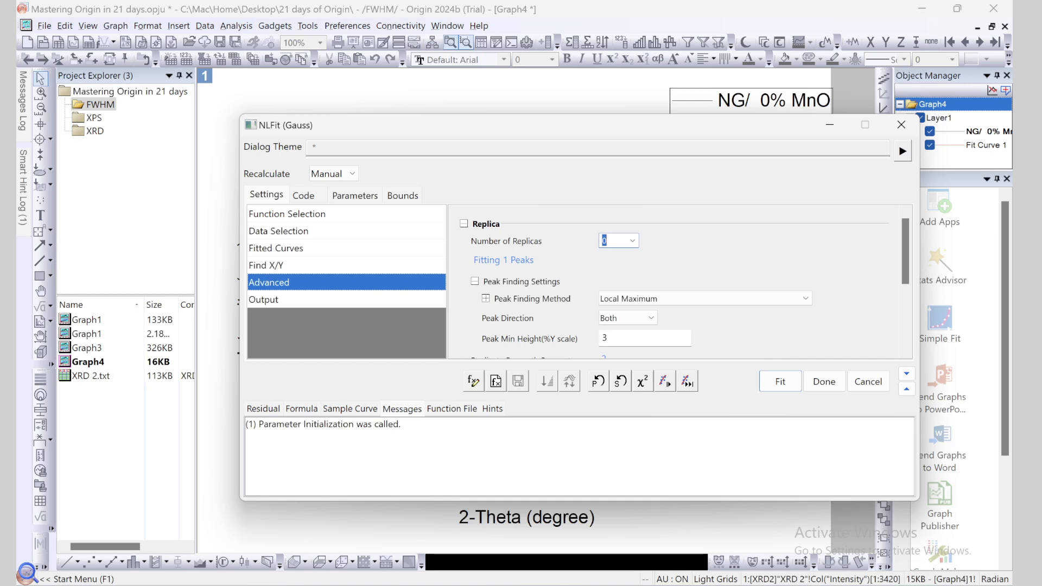
pyautogui.scroll(-5, 684, 284)
pyautogui.scroll(5, 684, 284)
pyautogui.scroll(-5, 684, 284)
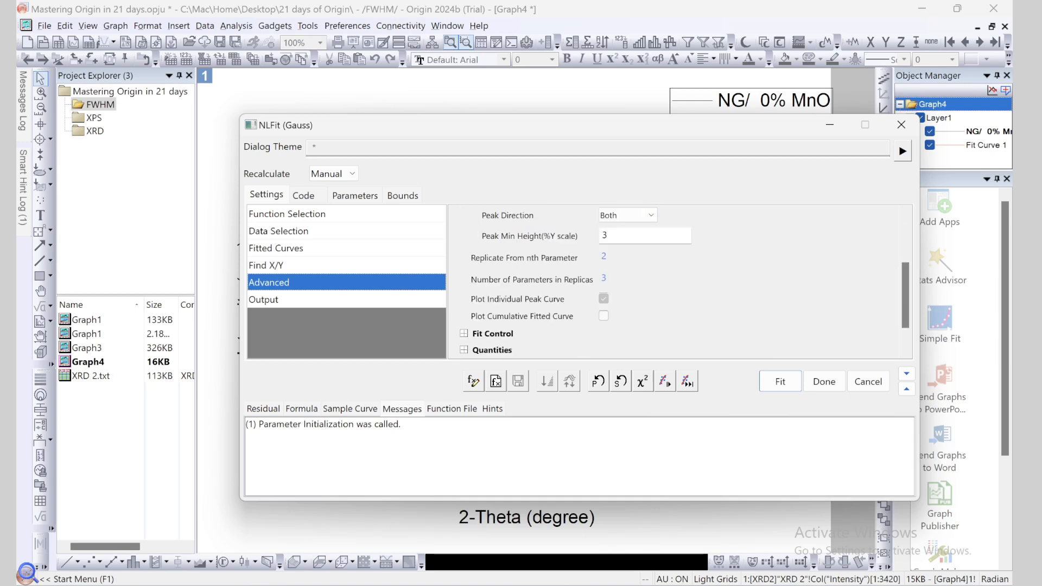
pyautogui.scroll(4, 685, 283)
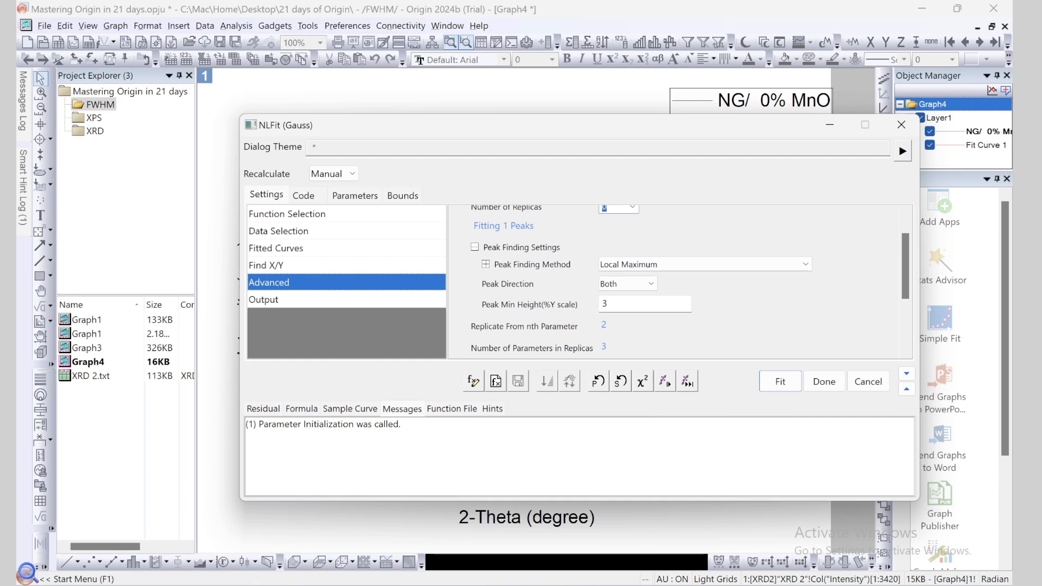
# Choose Local Maximum as the peak finding method in the fit's advanced settings.
pyautogui.click(705, 264)
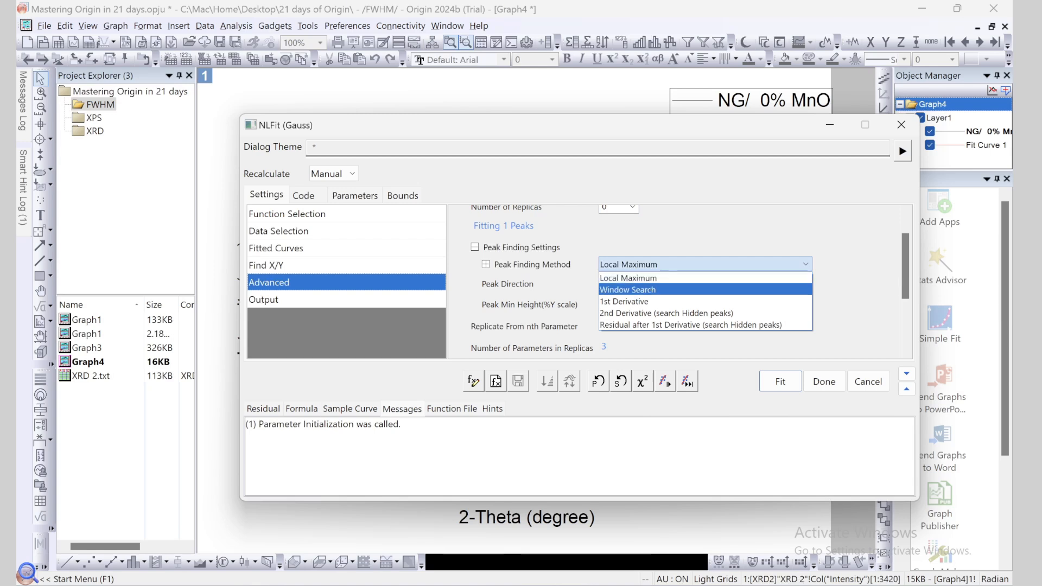
pyautogui.click(705, 278)
pyautogui.click(705, 264)
pyautogui.click(705, 264)
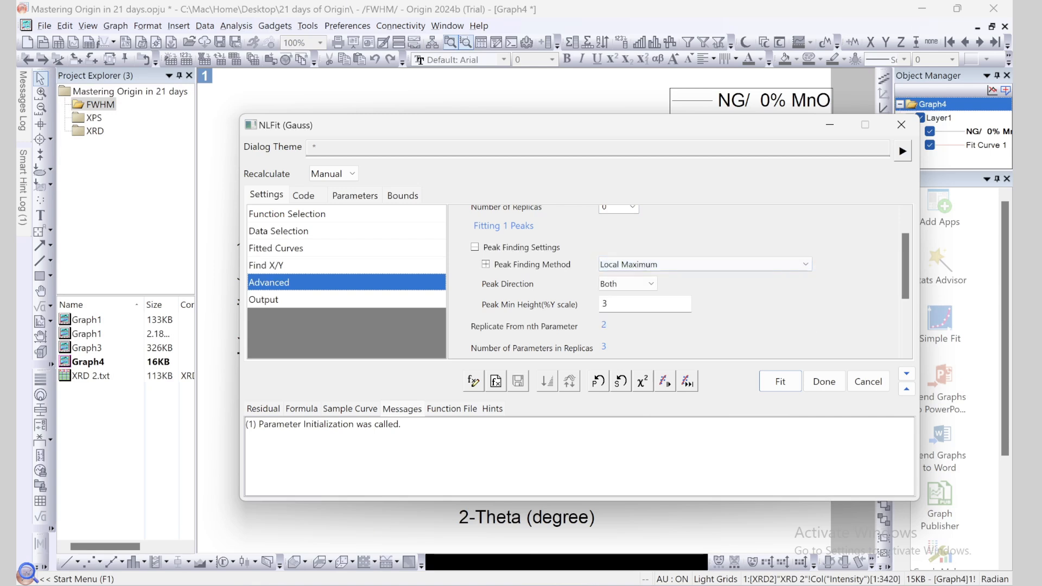
# Expand the Fit Control settings and examine the maximum number of iterations, tolerance and related options.
pyautogui.scroll(-3, 705, 282)
pyautogui.scroll(-2, 679, 282)
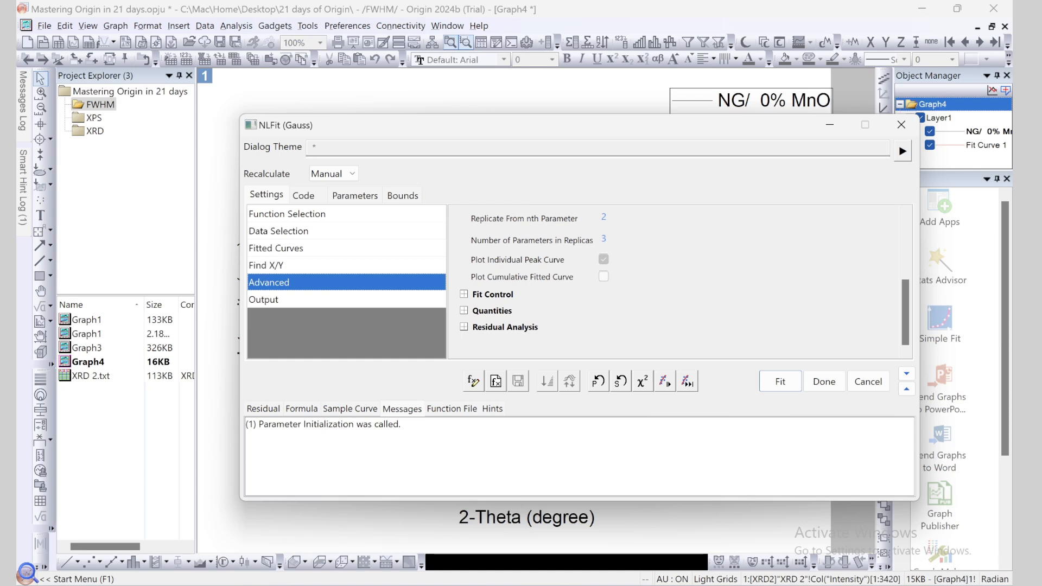
pyautogui.click(464, 295)
pyautogui.scroll(-2, 678, 282)
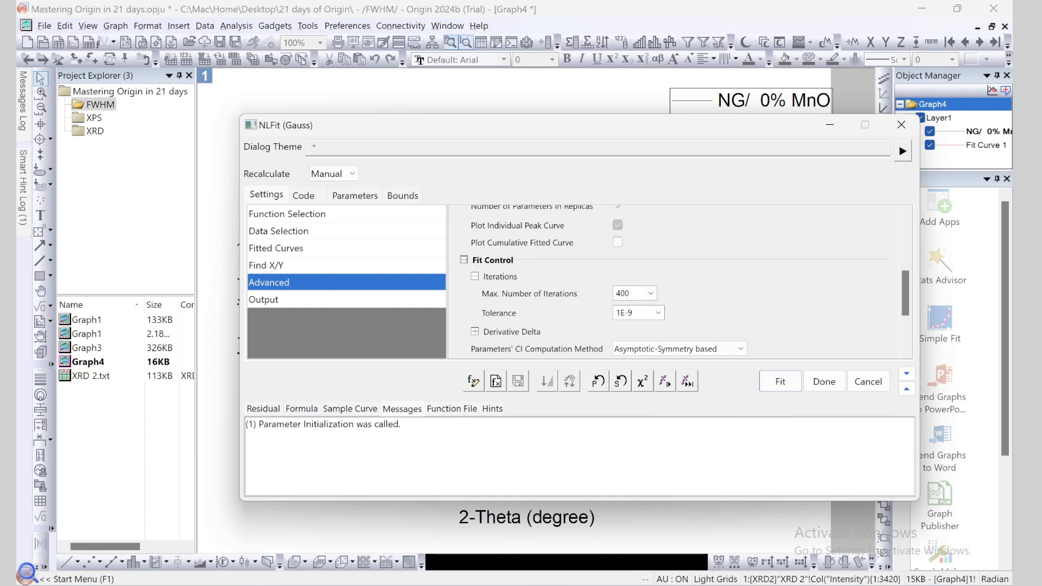
pyautogui.moveTo(631, 293); pyautogui.dragTo(620, 294)
pyautogui.scroll(-1, 679, 283)
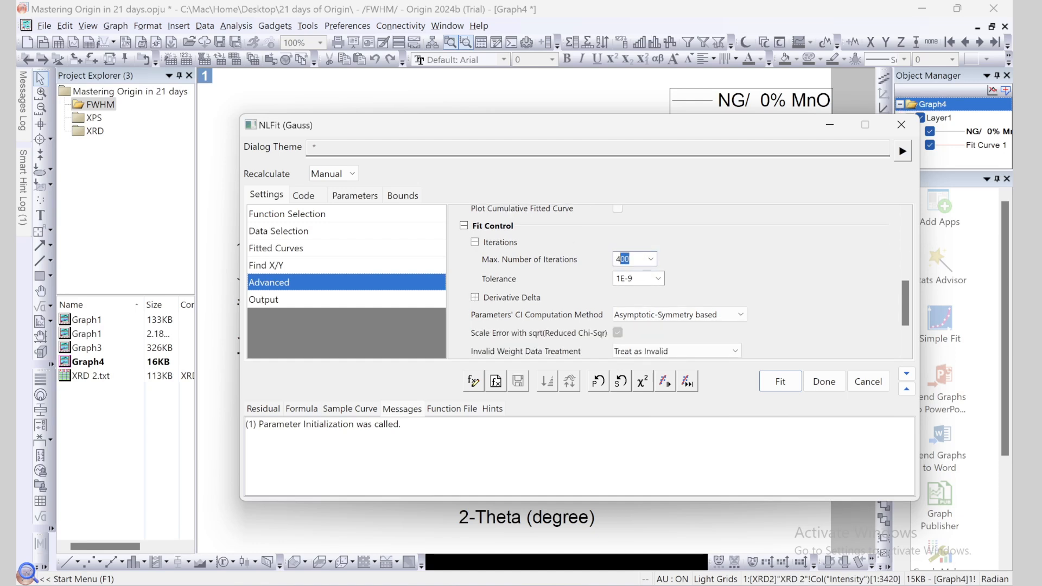
pyautogui.scroll(-1, 678, 282)
pyautogui.scroll(5, 678, 282)
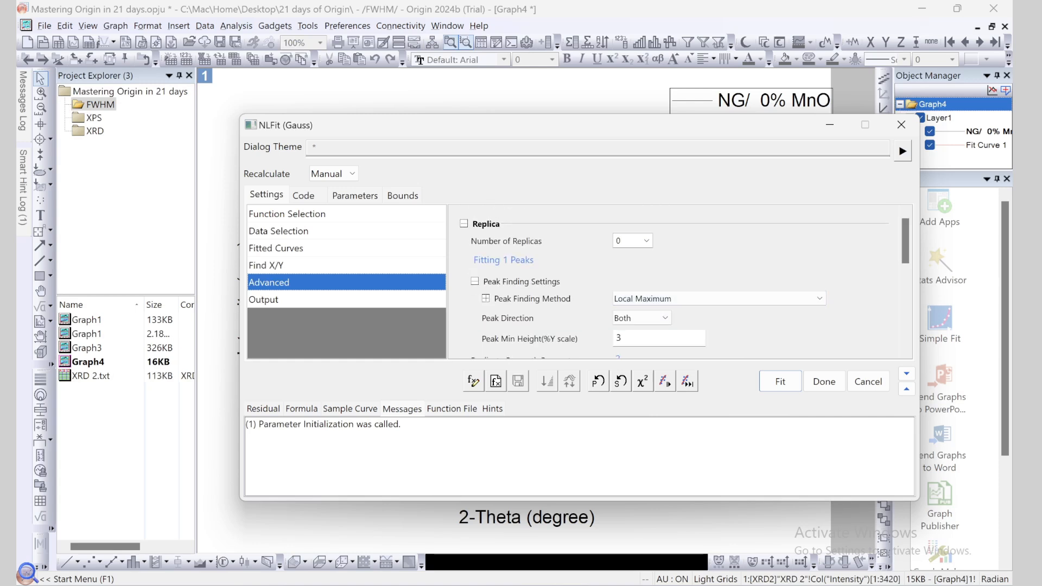
# Review the fit's output settings, the Gauss function's formula and its parameter table, and return to the function selection.
pyautogui.click(282, 300)
pyautogui.scroll(-5, 679, 280)
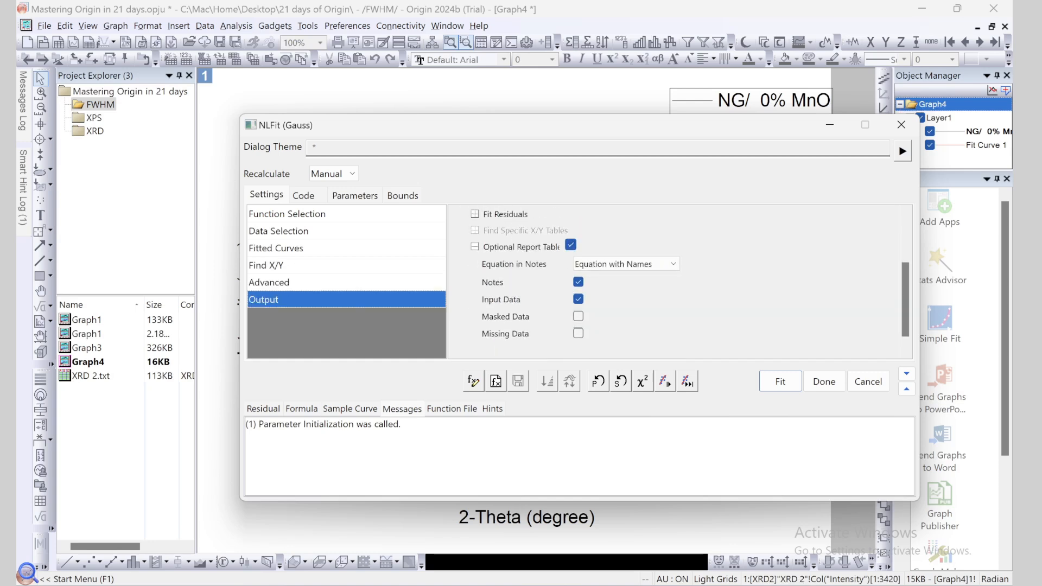
pyautogui.click(303, 194)
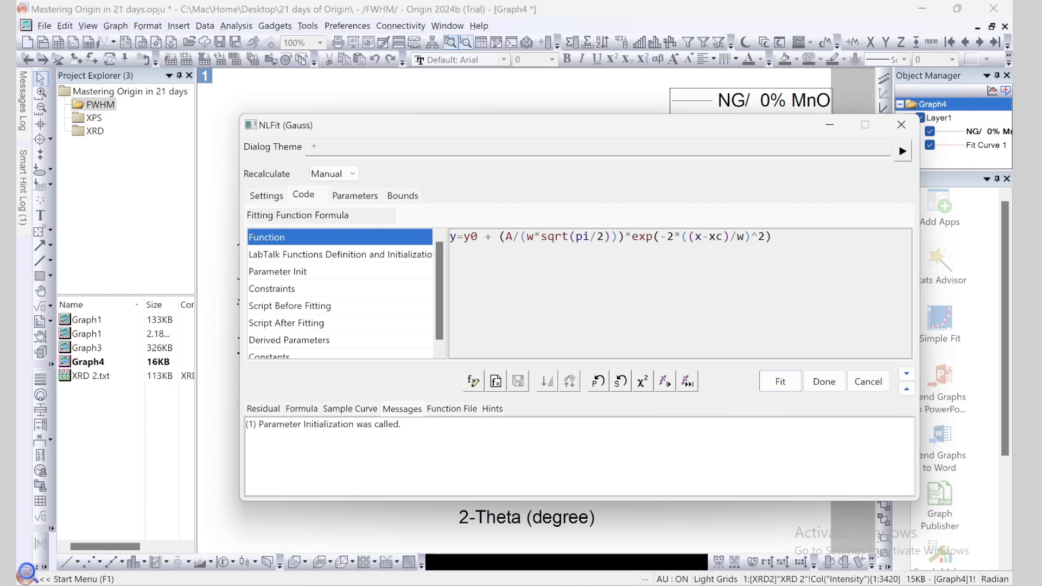
pyautogui.click(355, 195)
pyautogui.click(266, 195)
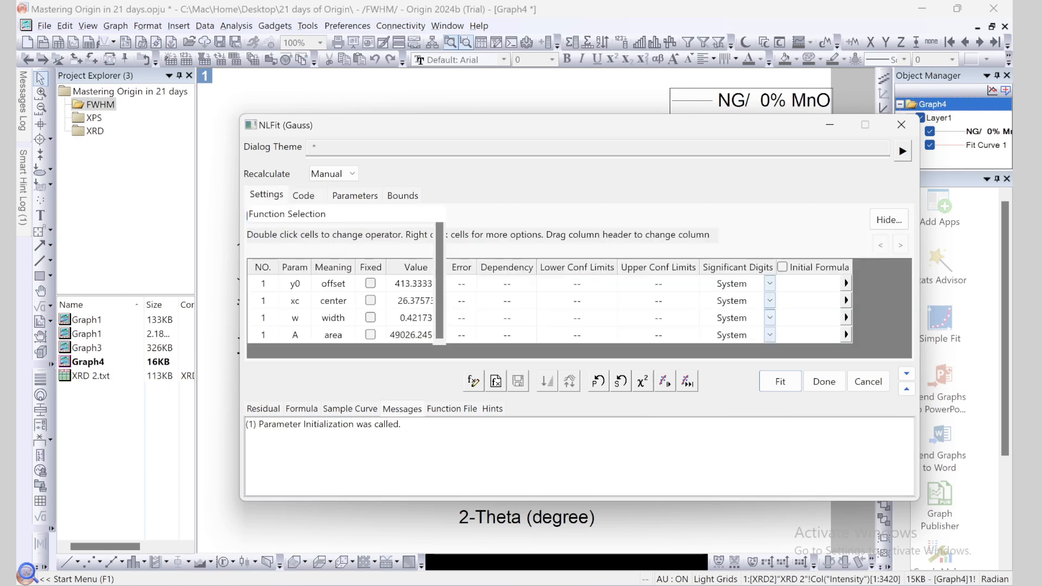
pyautogui.click(287, 214)
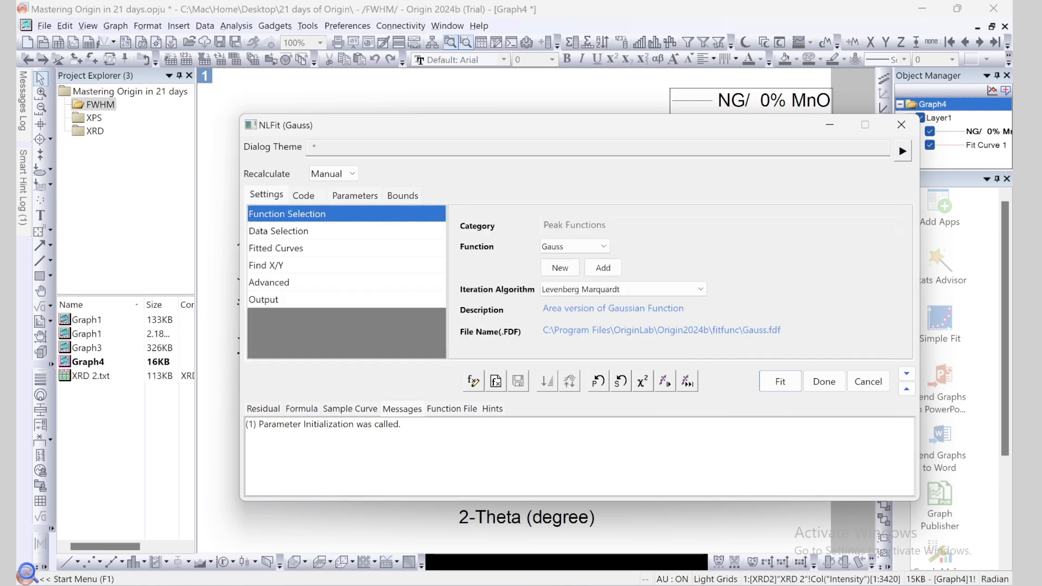
# Switch the peak function to Bigaussian and view its fitting formula.
pyautogui.click(595, 247)
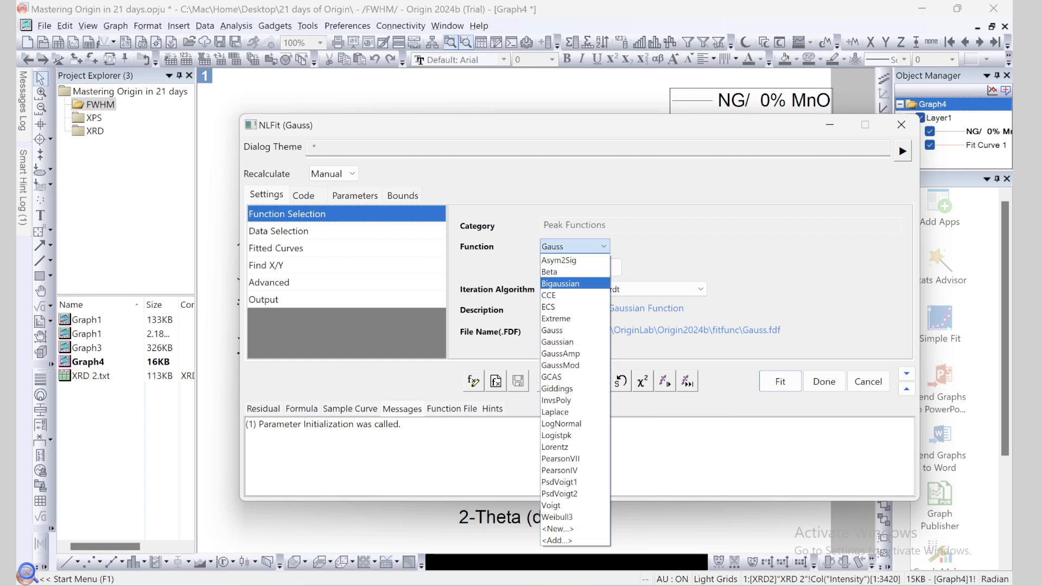
pyautogui.click(561, 284)
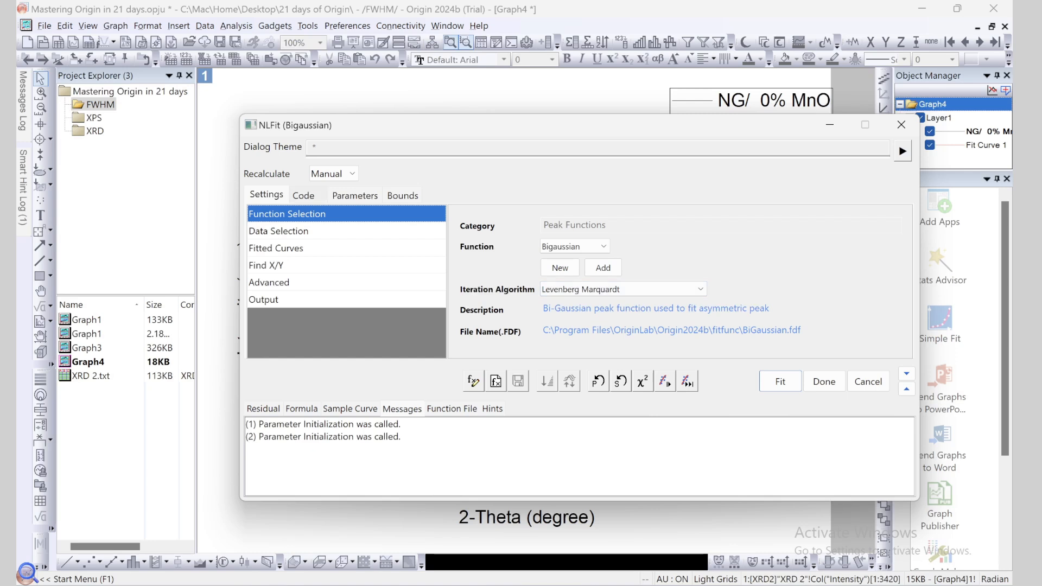
pyautogui.click(305, 195)
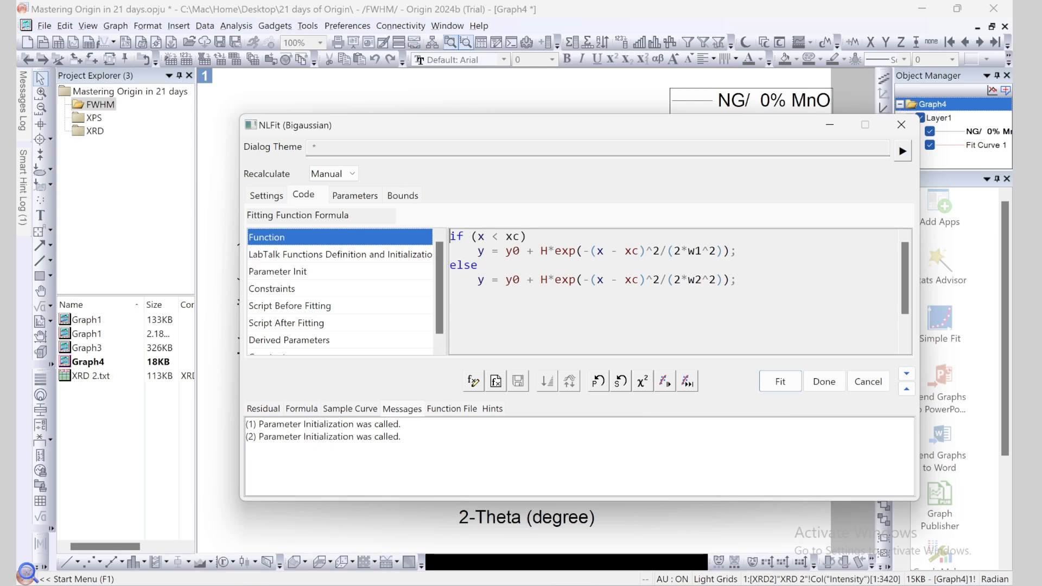
pyautogui.click(267, 196)
# Switch the peak function to Gaussian and view its fitting formula.
pyautogui.click(574, 246)
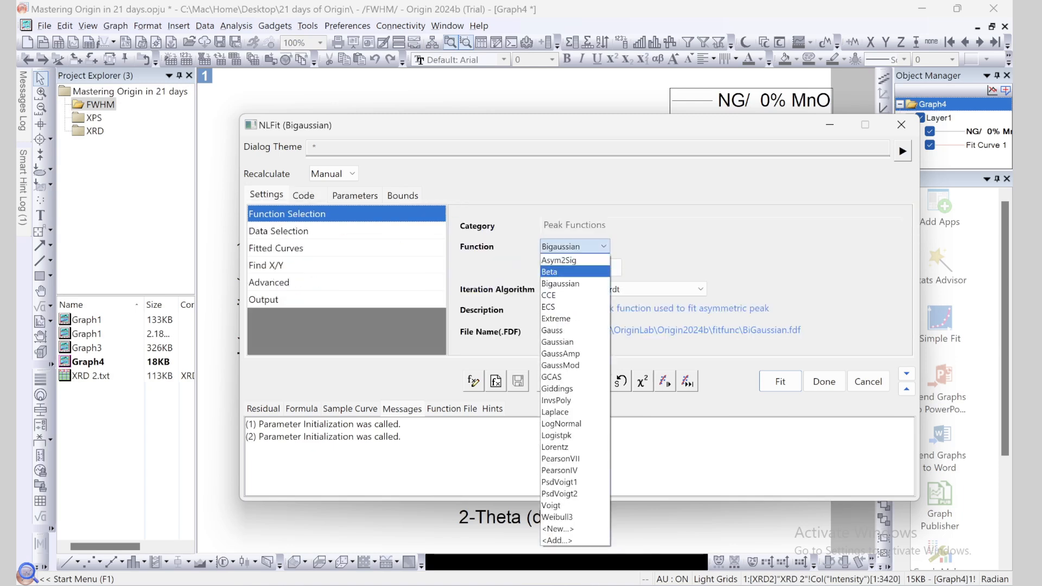
pyautogui.click(575, 337)
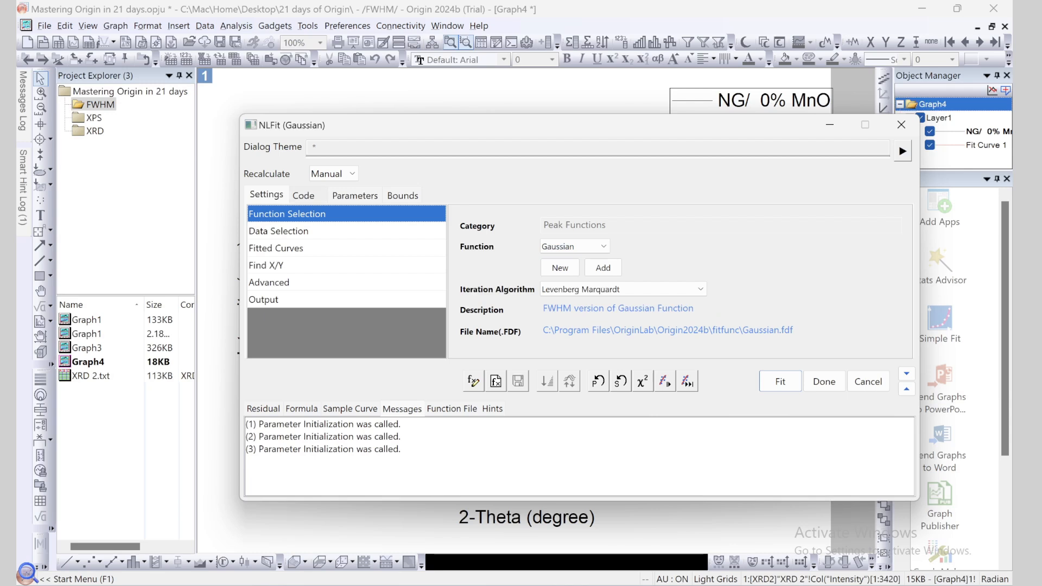
pyautogui.click(304, 196)
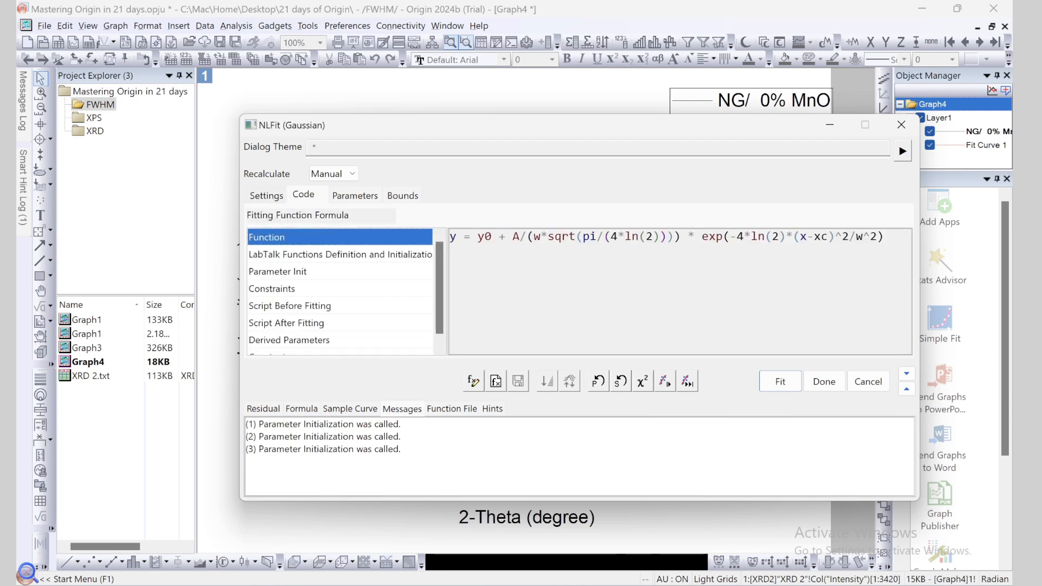
pyautogui.click(267, 196)
# Set the fit's peak function back to Gauss and look over the other available peak functions.
pyautogui.click(576, 246)
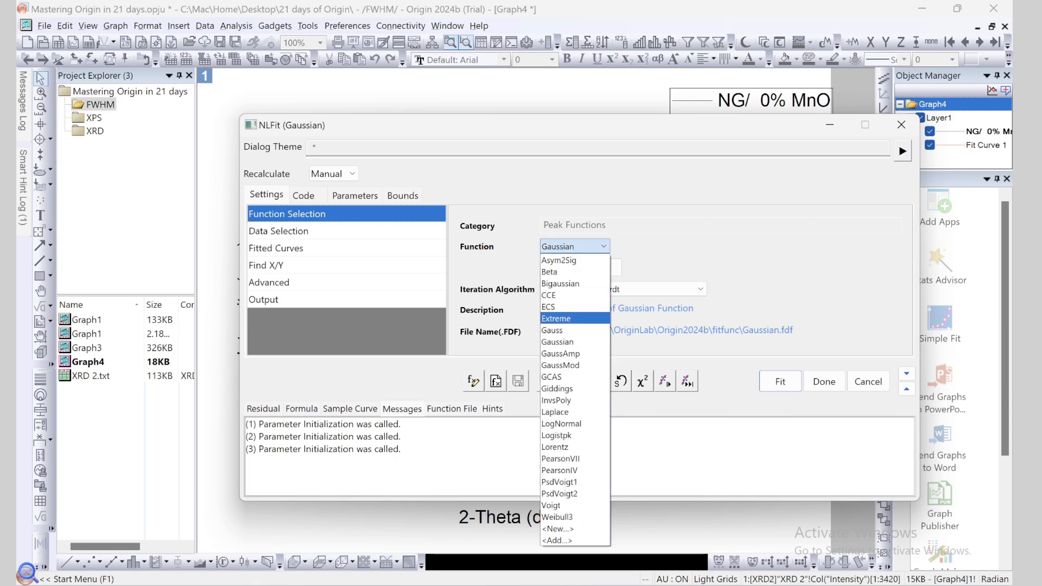
pyautogui.press('Return')
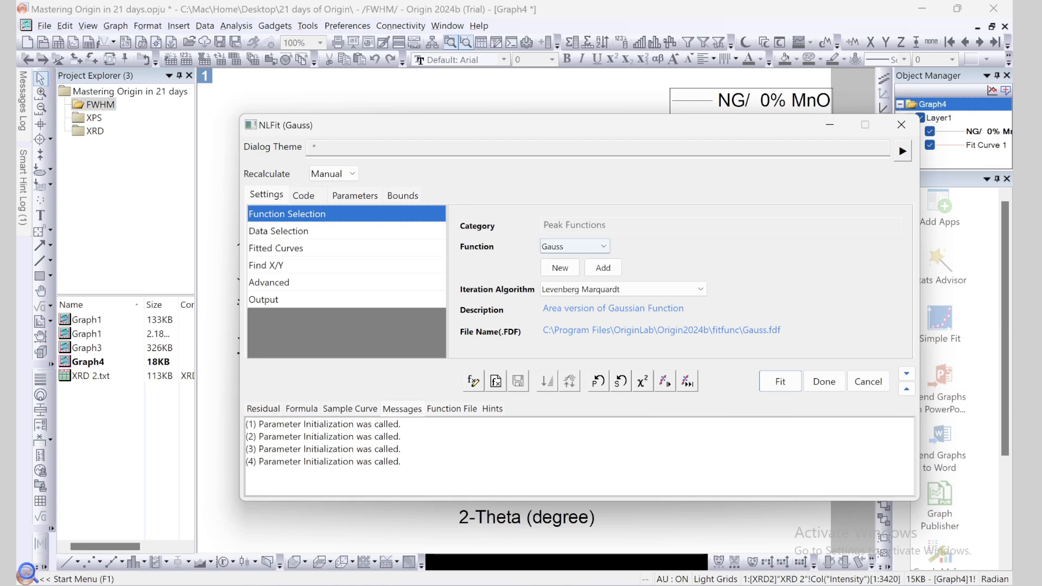
pyautogui.click(575, 246)
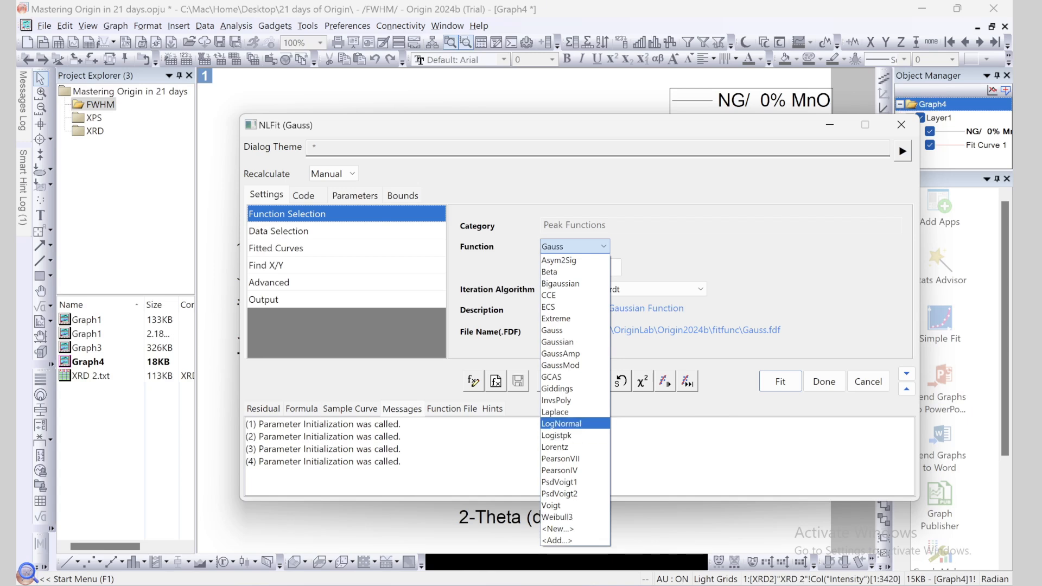
pyautogui.click(716, 401)
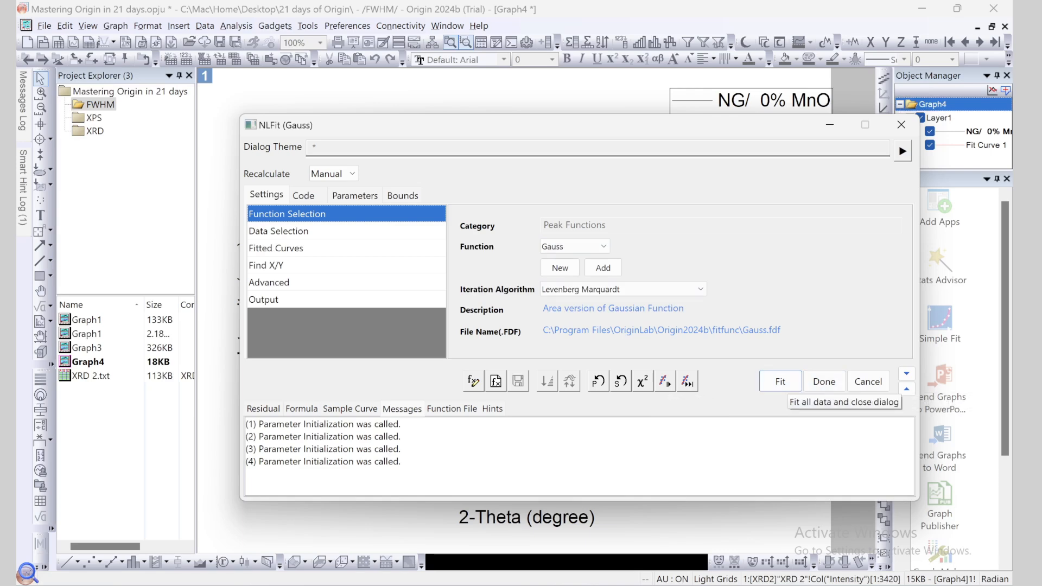
# Move the NLFit dialog clear of the peak on the graph and run five single fit iterations.
pyautogui.moveTo(607, 121); pyautogui.dragTo(930, 138)
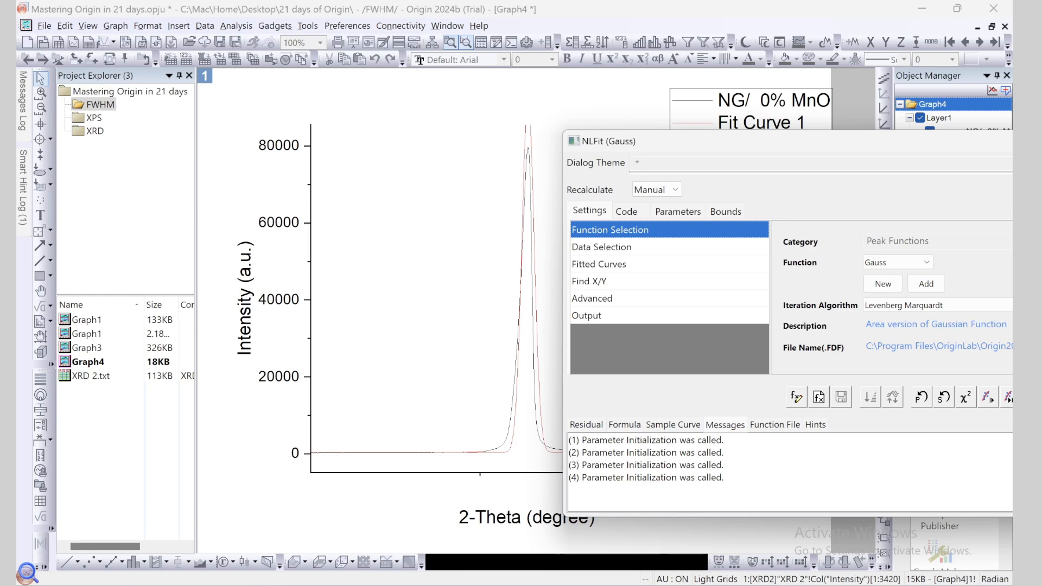
pyautogui.moveTo(917, 147); pyautogui.dragTo(879, 140)
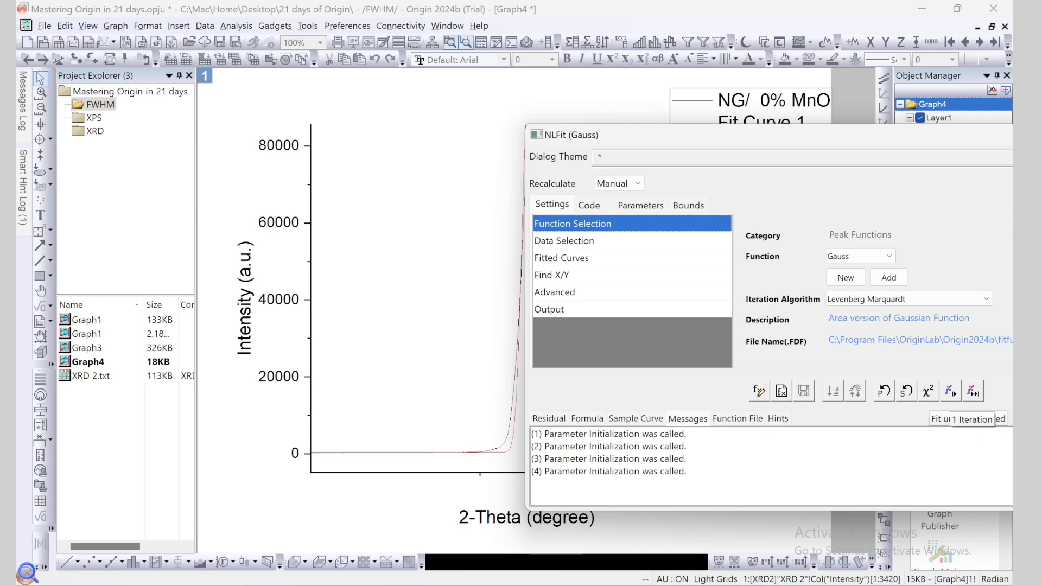
pyautogui.moveTo(780, 139); pyautogui.dragTo(817, 129)
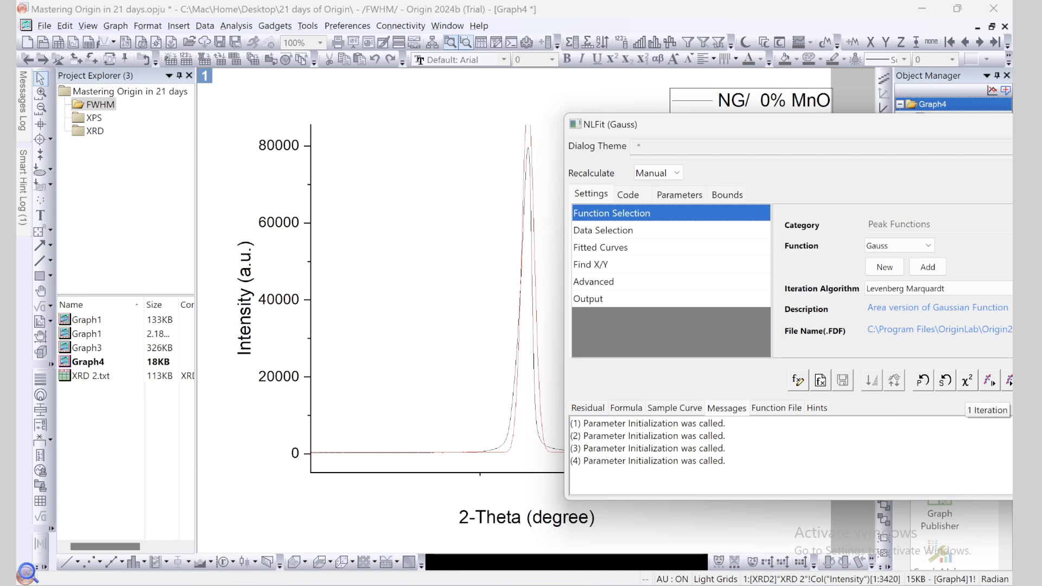
pyautogui.click(989, 380)
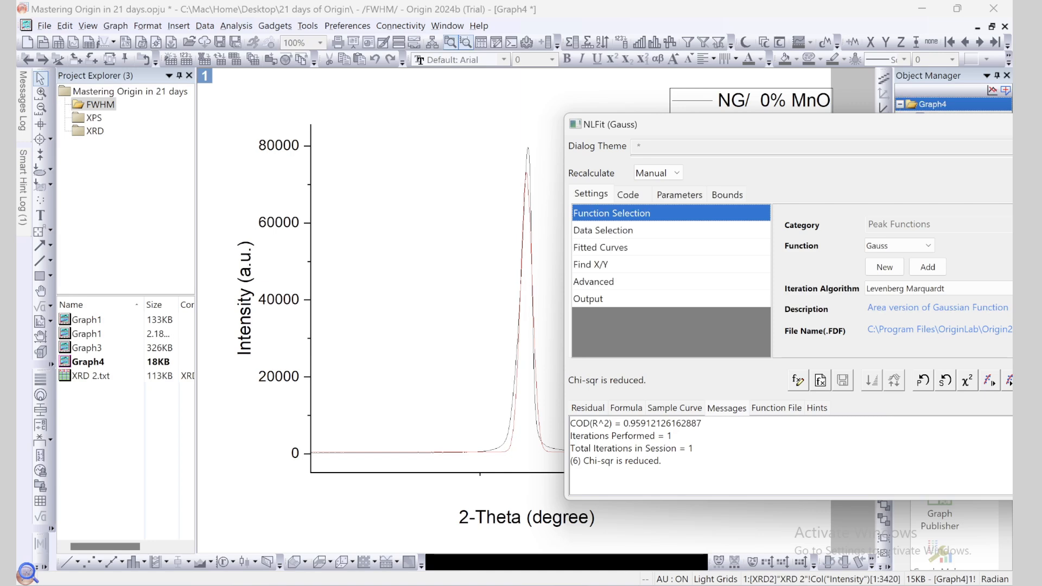
pyautogui.click(989, 380)
pyautogui.click(989, 380)
pyautogui.click(989, 380)
pyautogui.click(990, 380)
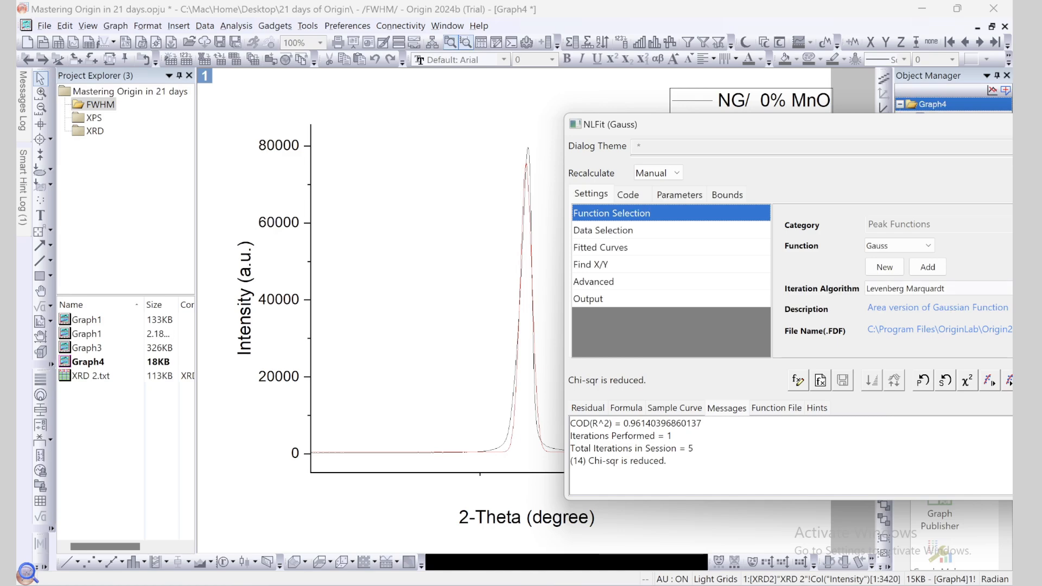
# Bring the NLFit dialog fully into view and run the Gauss fit until it converges.
pyautogui.moveTo(679, 124); pyautogui.dragTo(513, 111)
pyautogui.moveTo(796, 121); pyautogui.dragTo(584, 228)
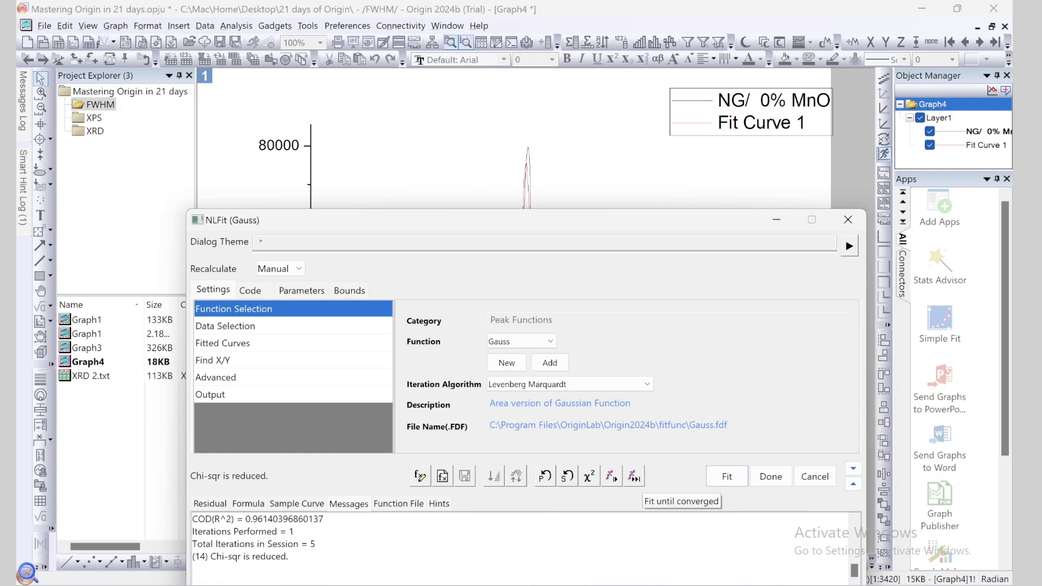
pyautogui.click(634, 476)
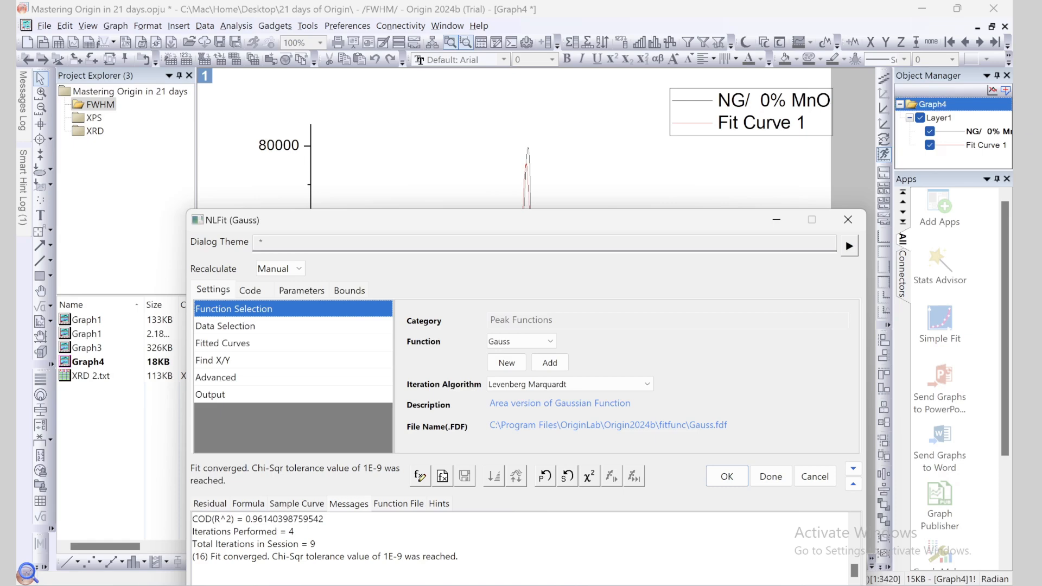
# Switch the peak function to Gaussian, run three single iterations and fit until converged, keeping the peak on the graph in view.
pyautogui.moveTo(489, 220); pyautogui.dragTo(895, 156)
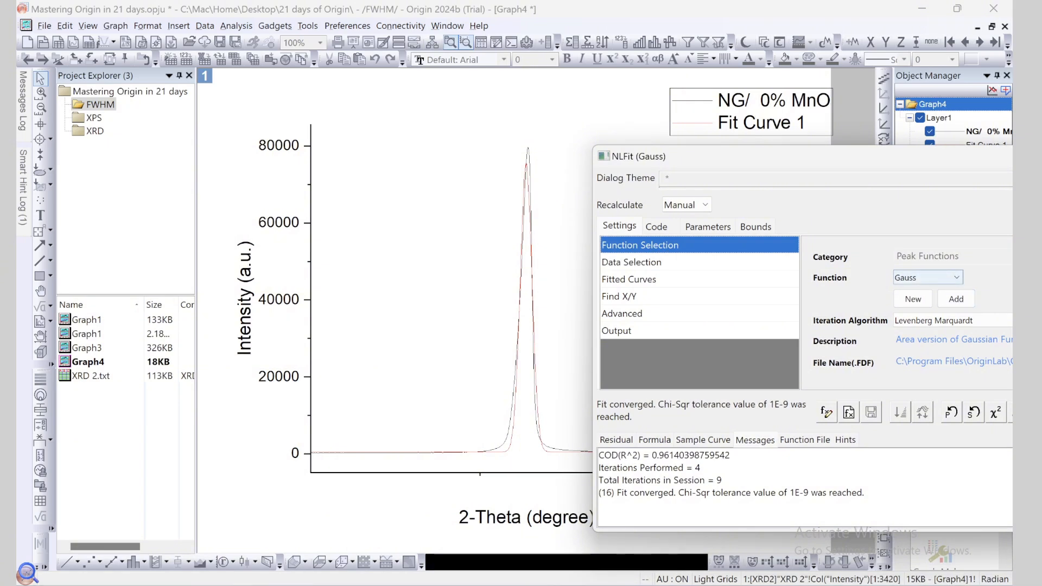
pyautogui.click(929, 278)
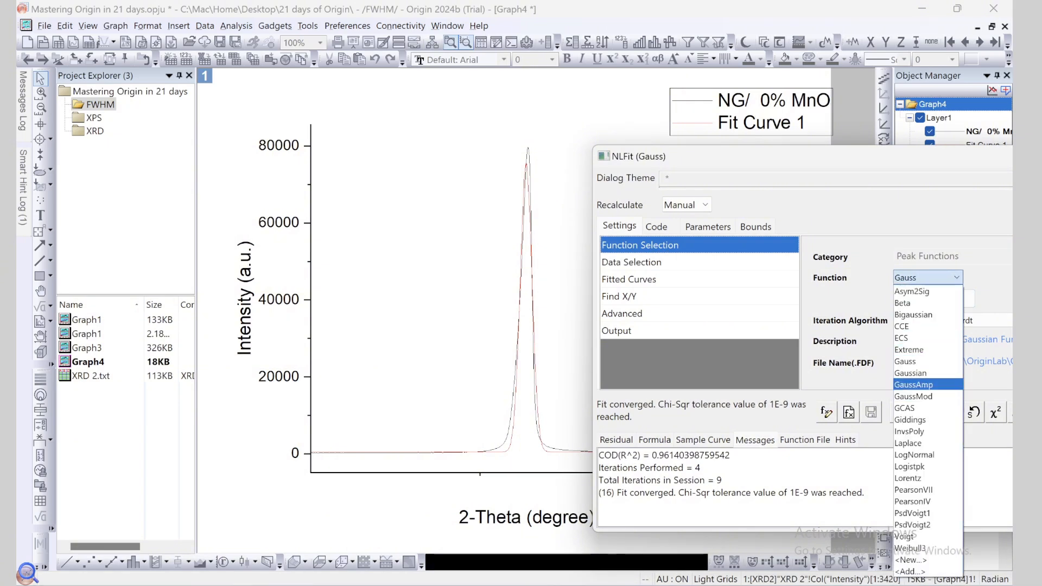
pyautogui.click(911, 373)
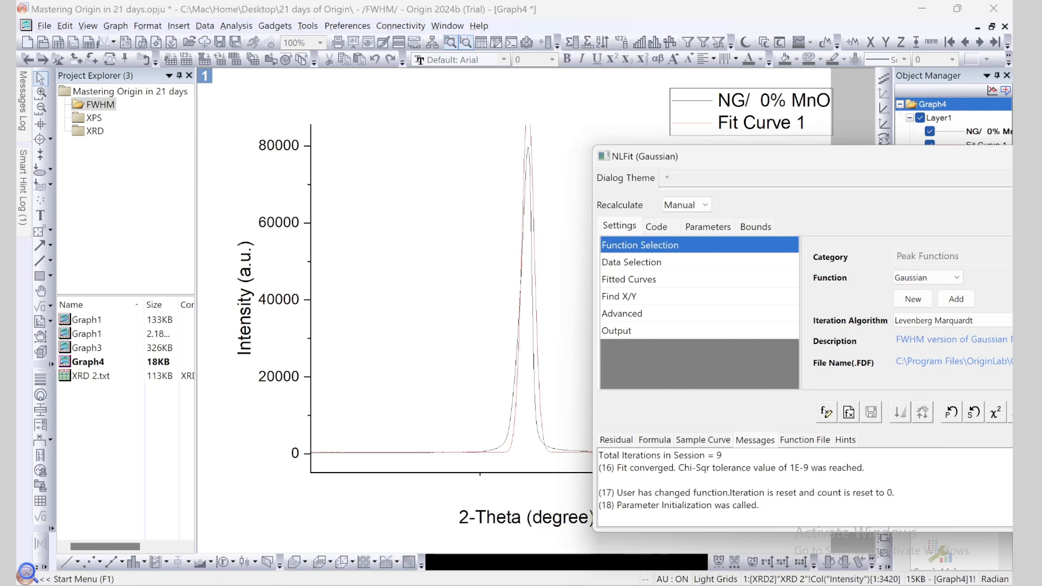
pyautogui.moveTo(882, 162); pyautogui.dragTo(855, 142)
pyautogui.click(988, 391)
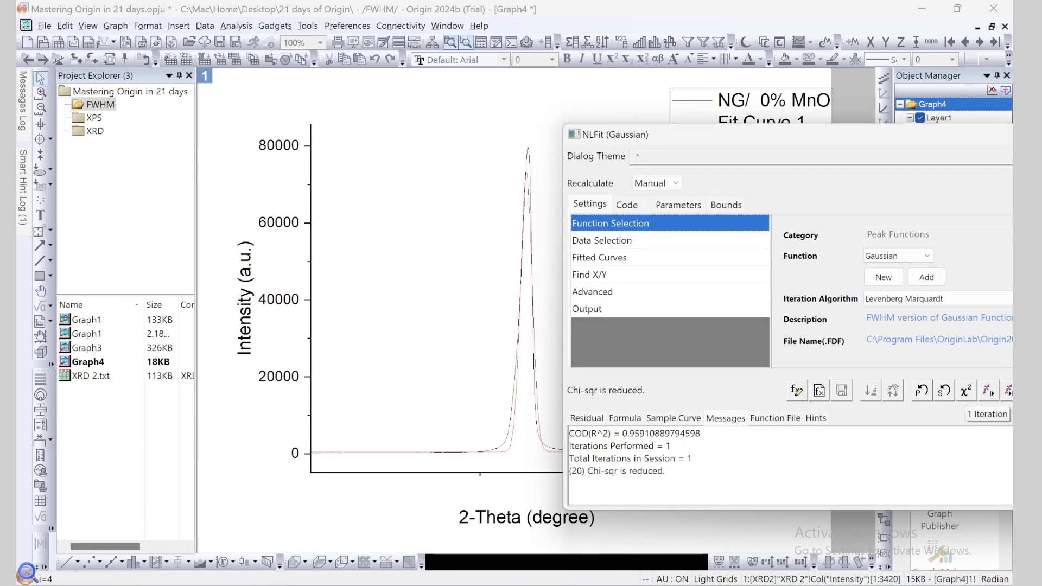
pyautogui.click(989, 390)
pyautogui.click(989, 390)
pyautogui.click(1008, 391)
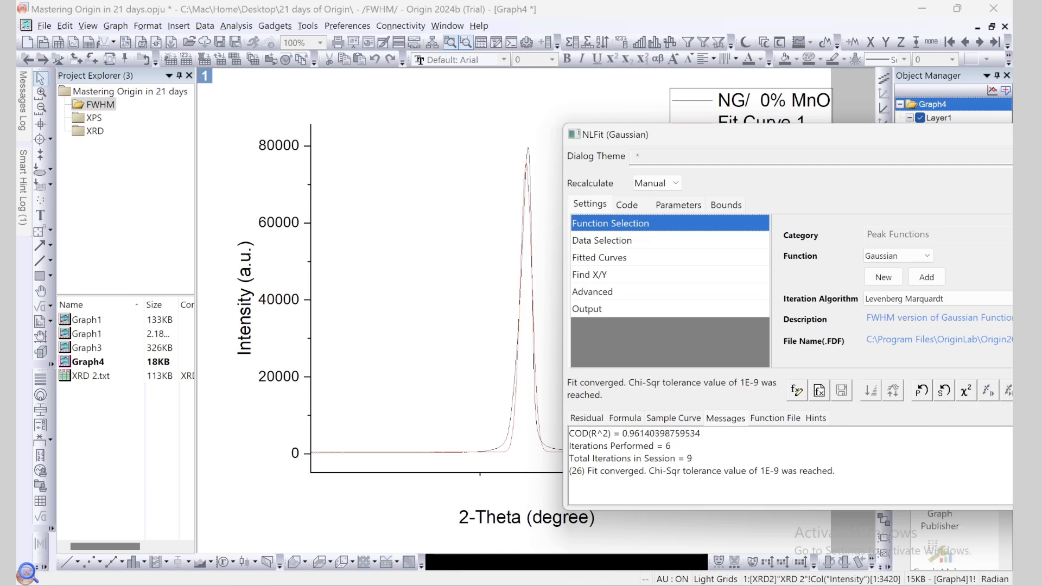
pyautogui.moveTo(588, 471); pyautogui.dragTo(569, 471)
# Set the peak function back to Gauss and run the fit until it converges.
pyautogui.click(918, 256)
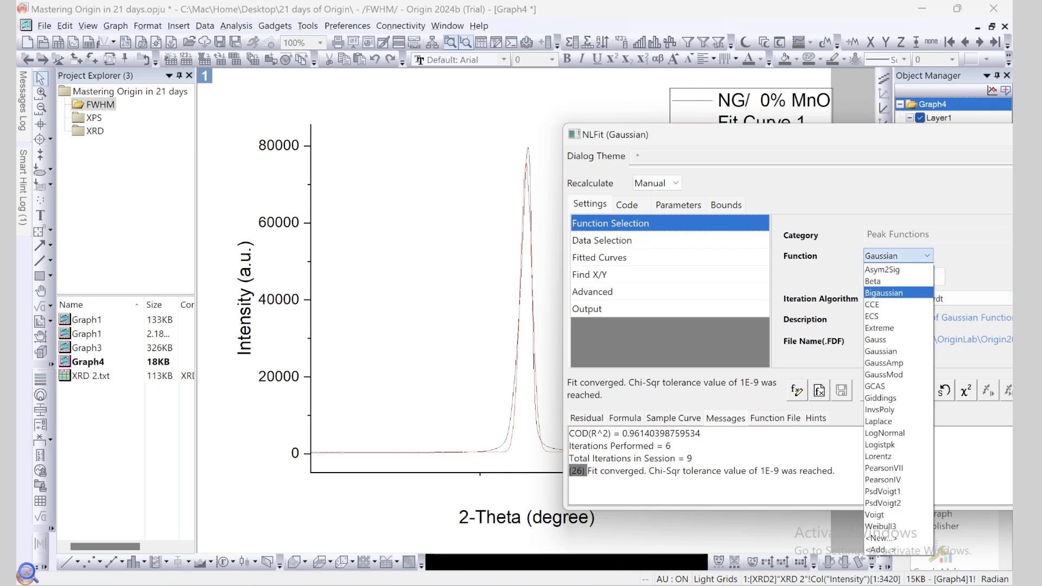
pyautogui.click(908, 339)
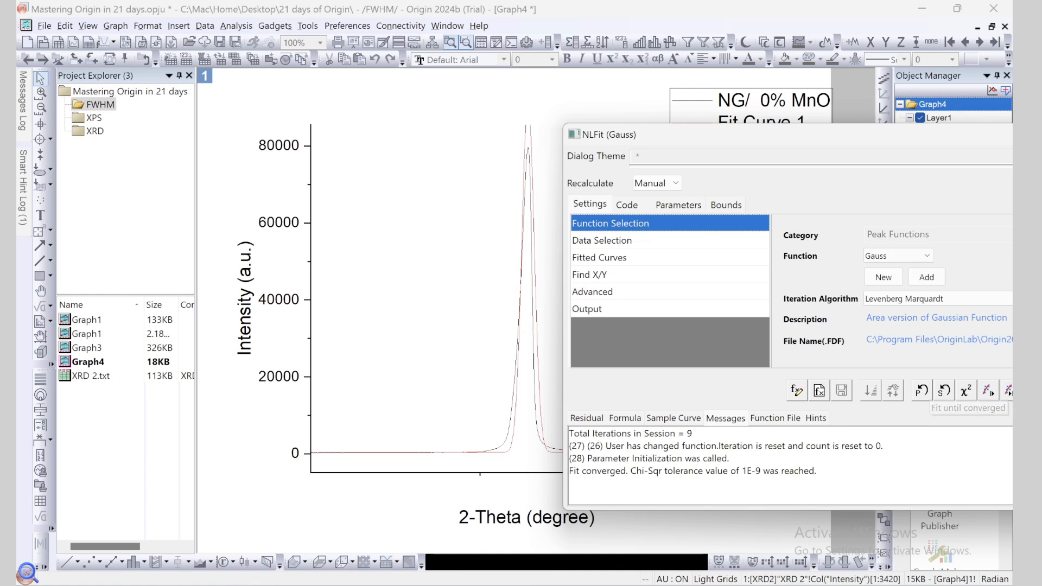
pyautogui.moveTo(896, 138); pyautogui.dragTo(844, 140)
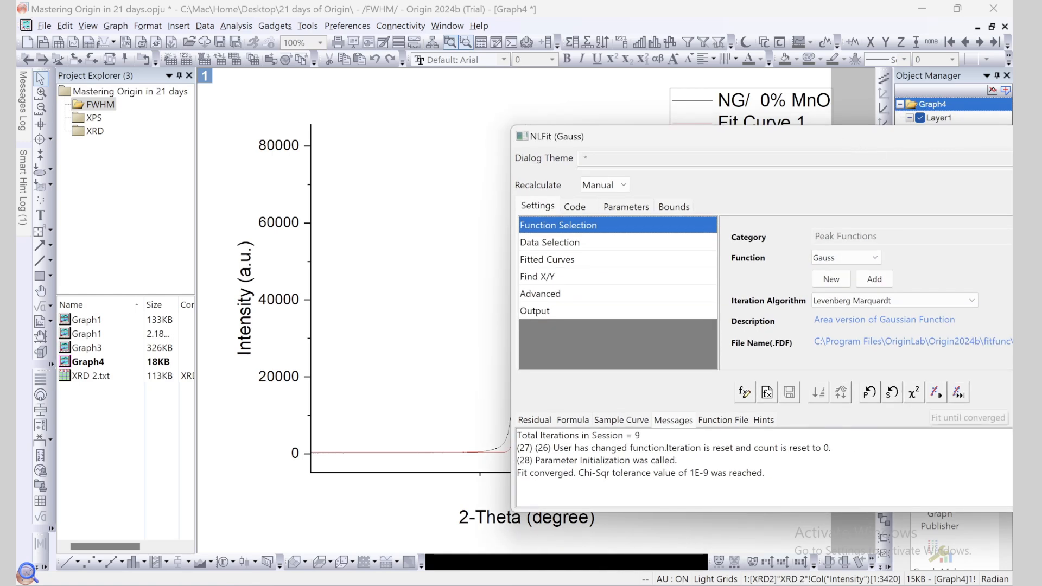
pyautogui.click(958, 392)
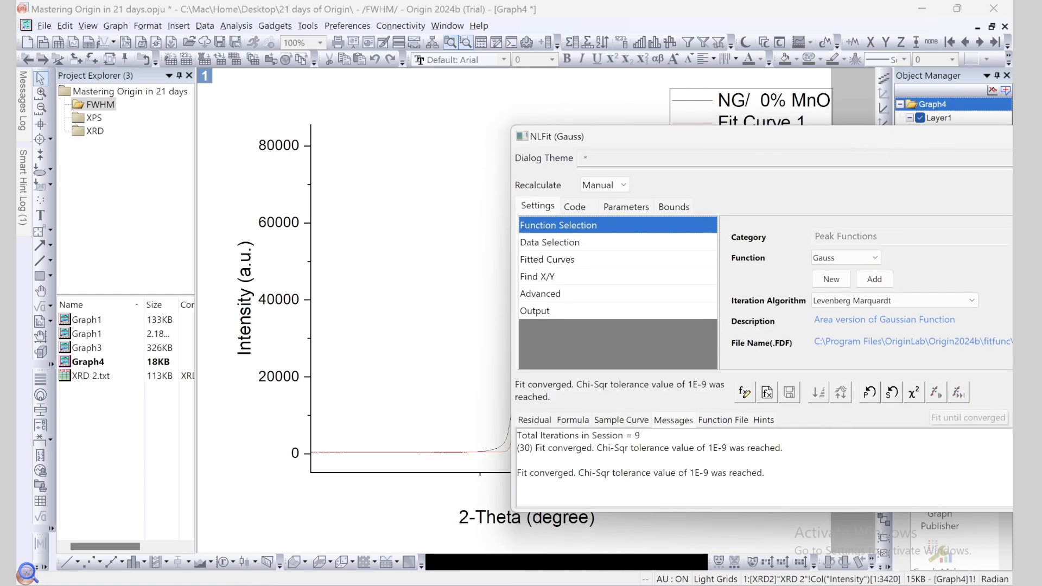
# Check the fitted curve against the peak, accept the Gauss fit and switch to its report sheet.
pyautogui.moveTo(713, 140); pyautogui.dragTo(933, 207)
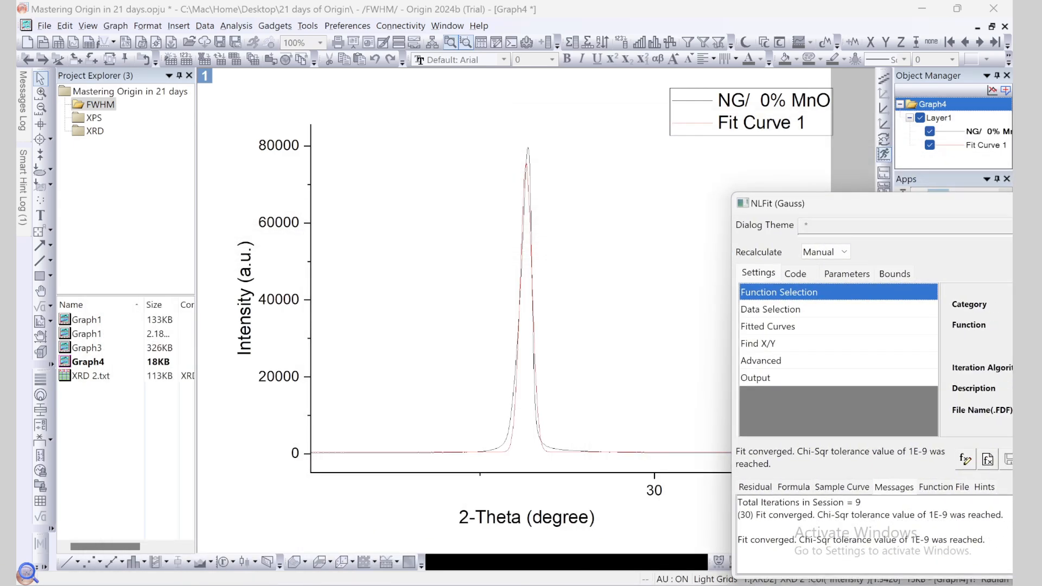
pyautogui.moveTo(859, 198); pyautogui.dragTo(409, 169)
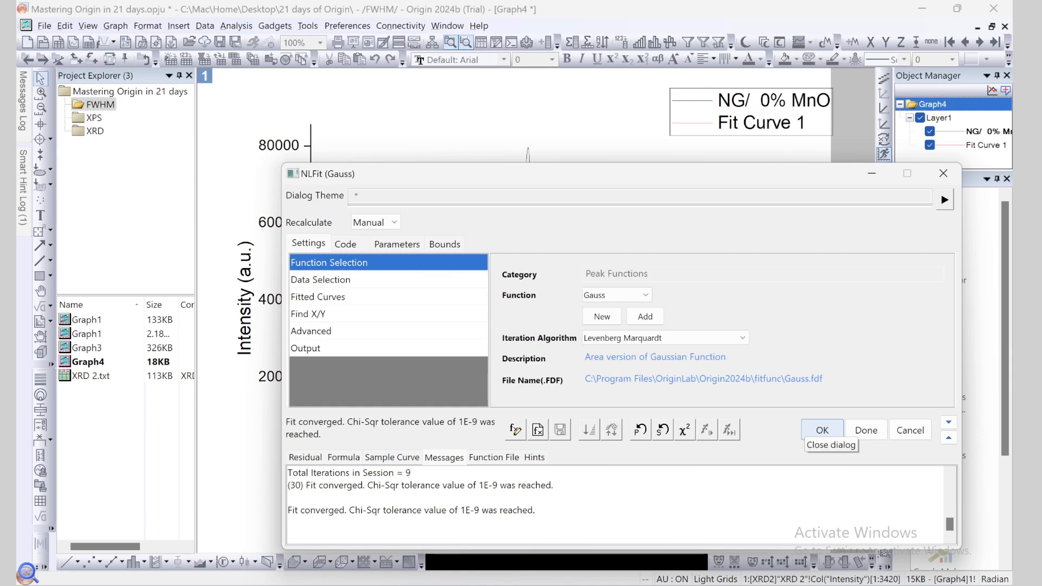
pyautogui.click(823, 431)
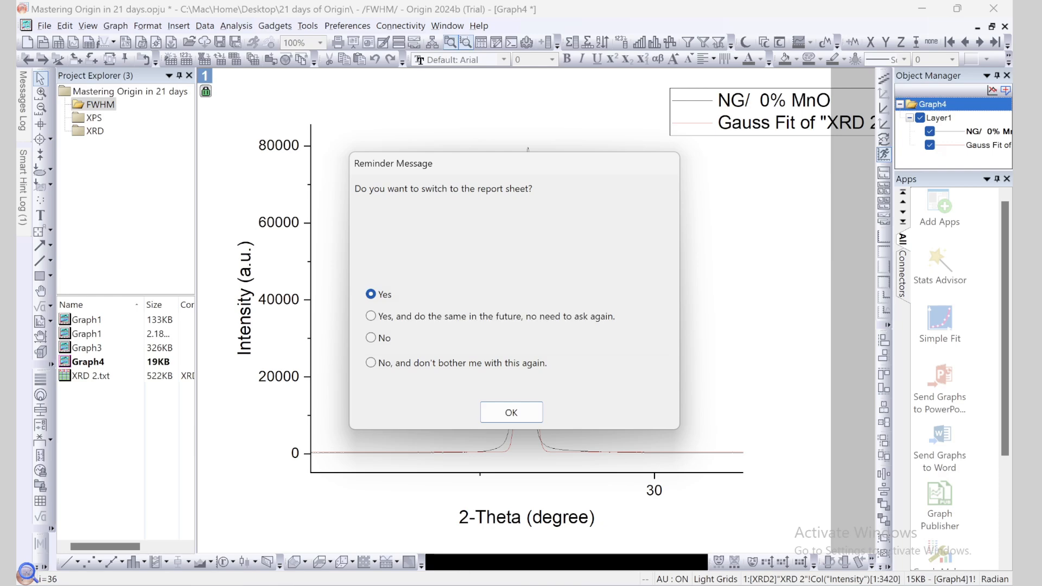
pyautogui.press('Return')
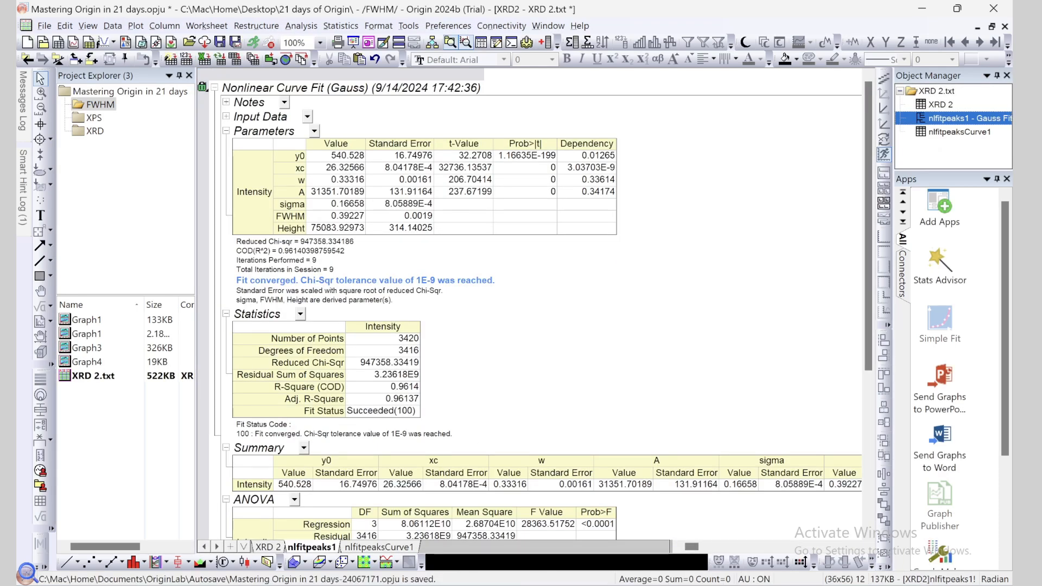
# Look over the nlfitpeaksCurve1 sheet of fitted curve data and return to the nlfitpeaks1 report sheet.
pyautogui.click(268, 547)
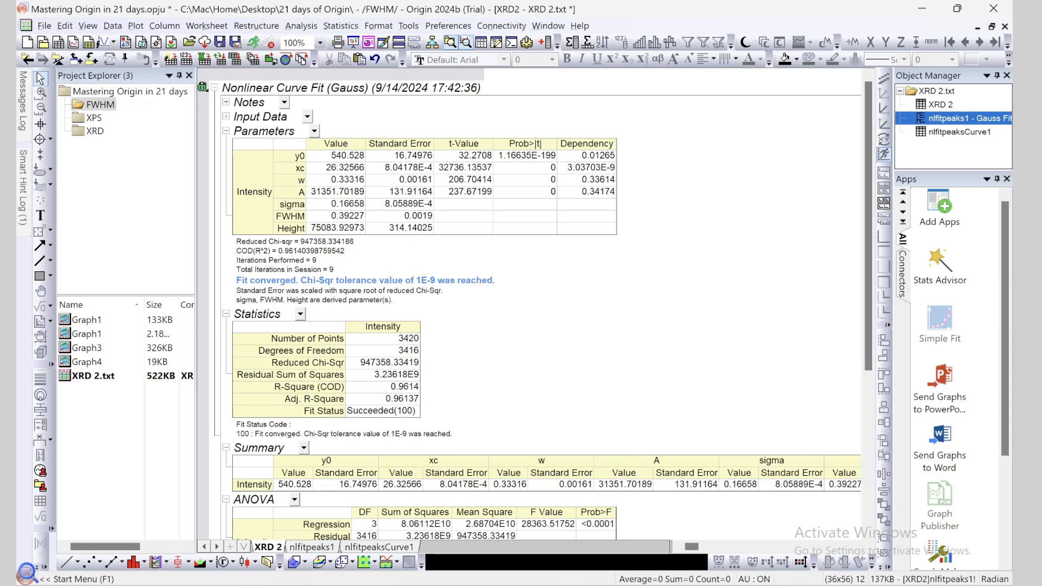
pyautogui.click(313, 547)
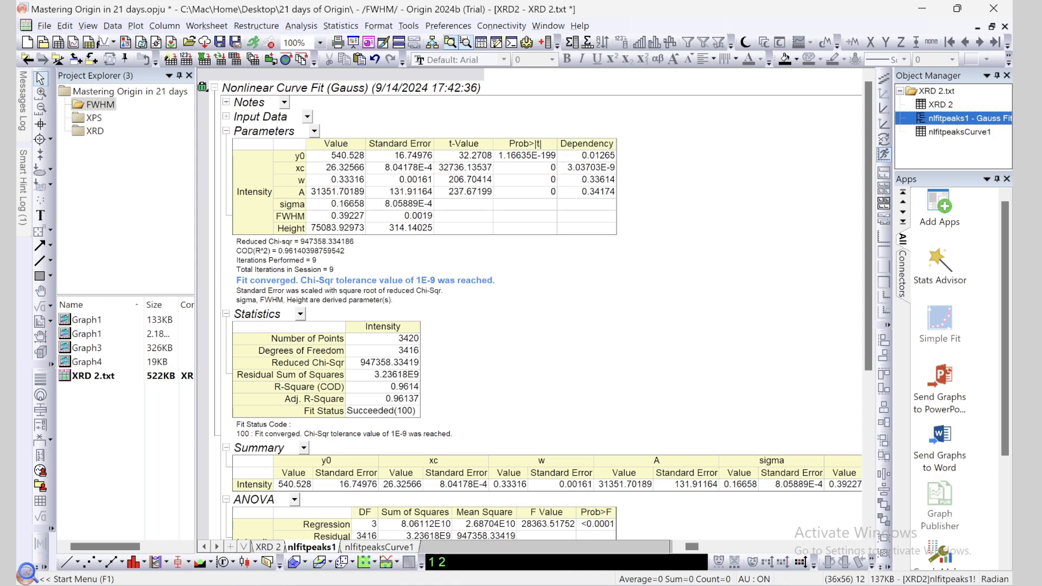
pyautogui.click(379, 548)
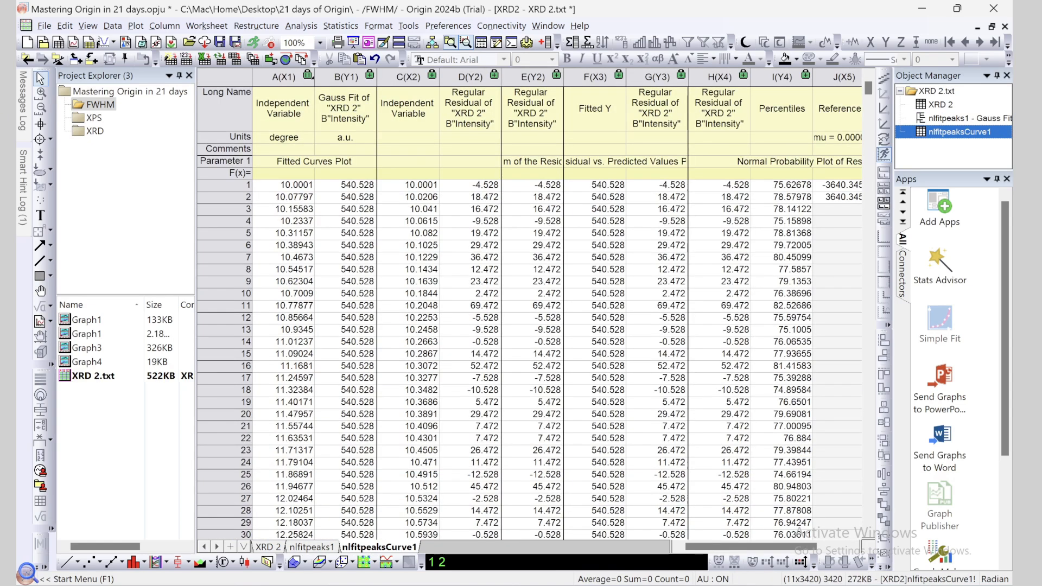
pyautogui.moveTo(752, 547)
pyautogui.mouseDown()
pyautogui.moveTo(781, 547)
pyautogui.moveTo(751, 547)
pyautogui.mouseUp()
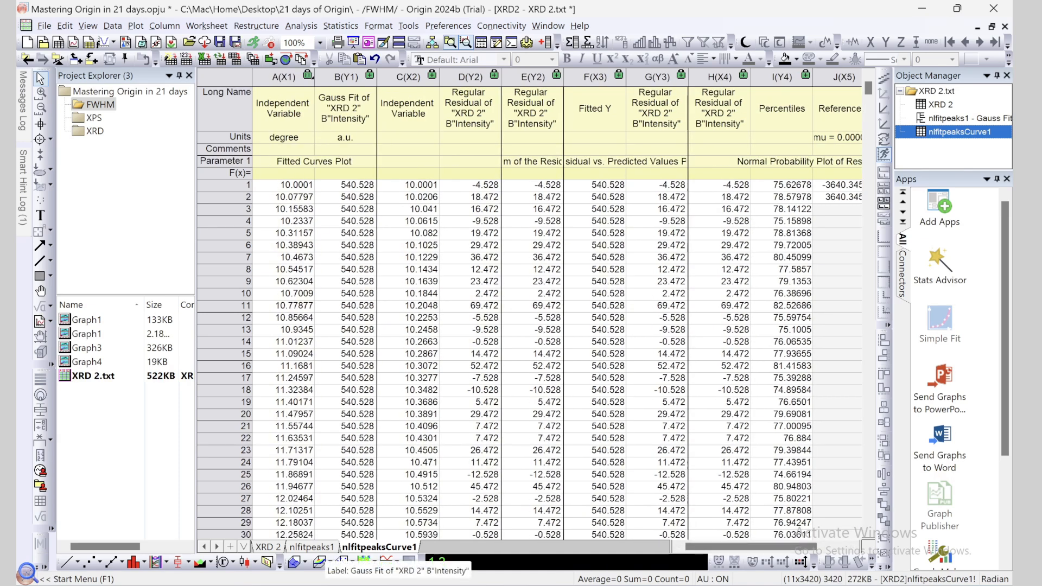
pyautogui.click(311, 547)
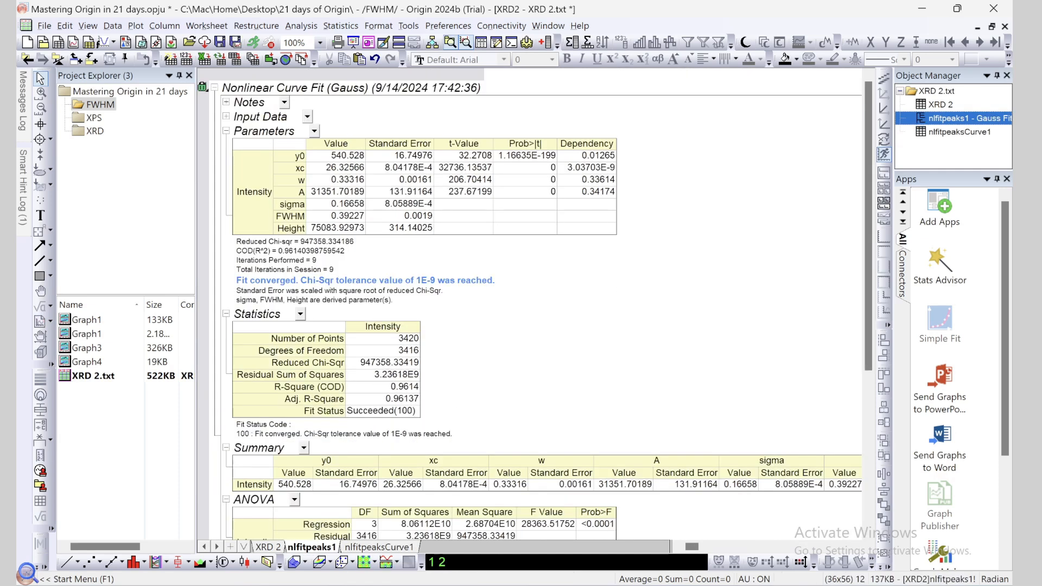
# Examine the fitted parameters in the report's Parameters table, especially FWHM and its standard error, and review the statistics below.
pyautogui.click(226, 131)
pyautogui.click(226, 130)
pyautogui.click(338, 156)
pyautogui.click(338, 168)
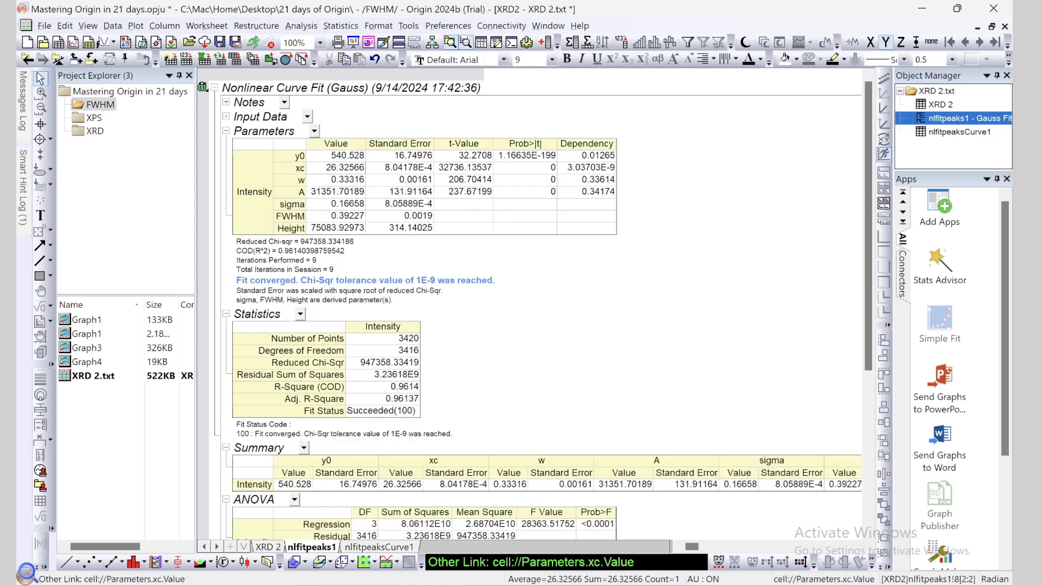
pyautogui.press('Down')
pyautogui.press('Down')
pyautogui.press('Down')
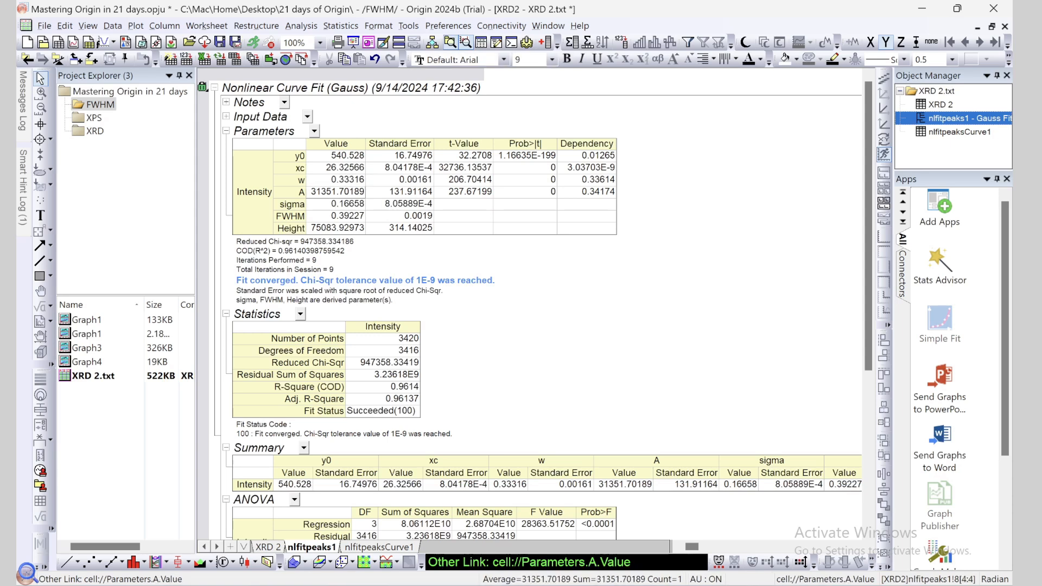
pyautogui.press('Down')
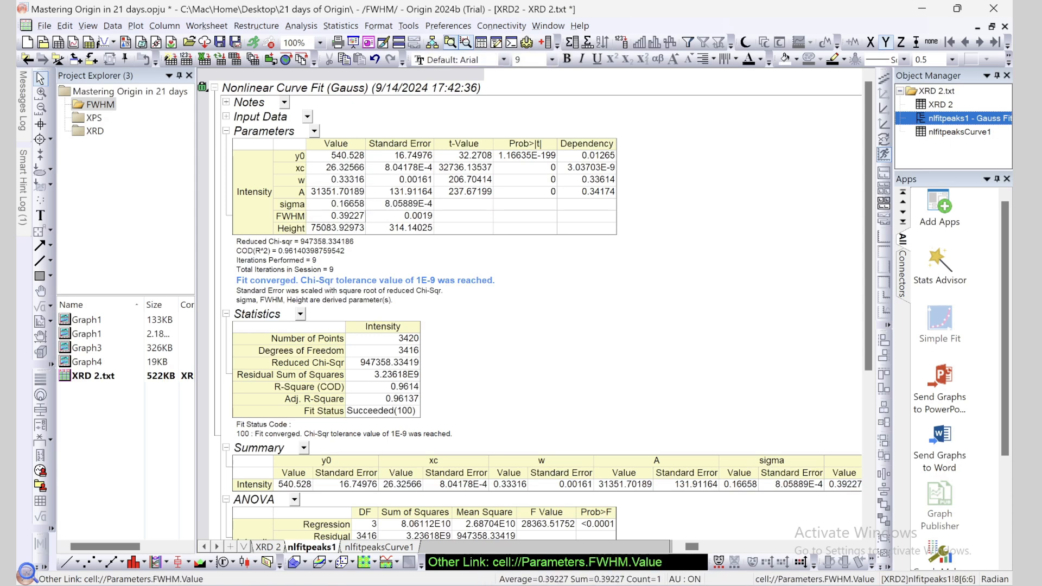
pyautogui.press('Down')
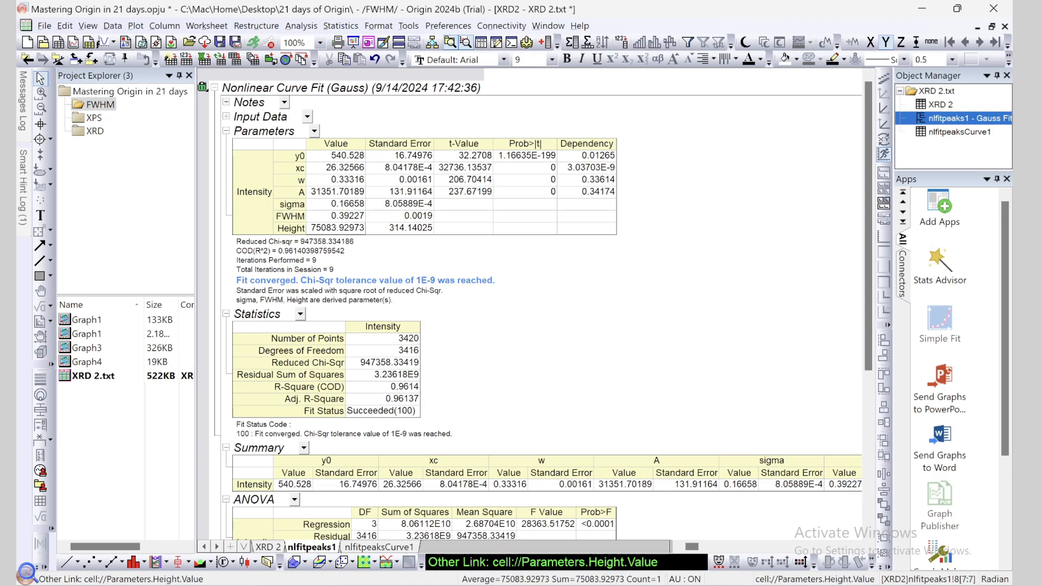
pyautogui.press('Right')
pyautogui.press('Up')
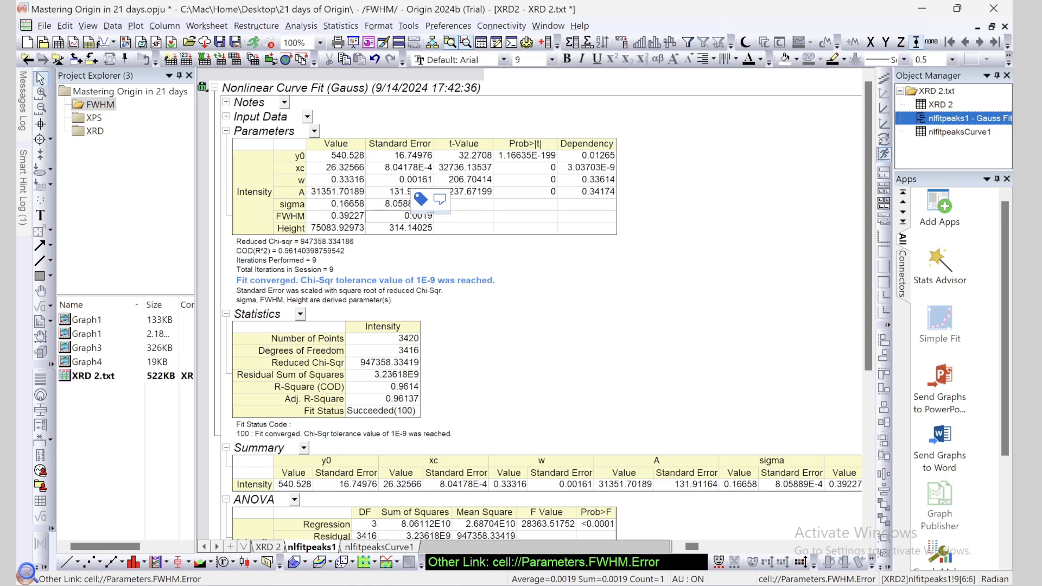
pyautogui.press('Left')
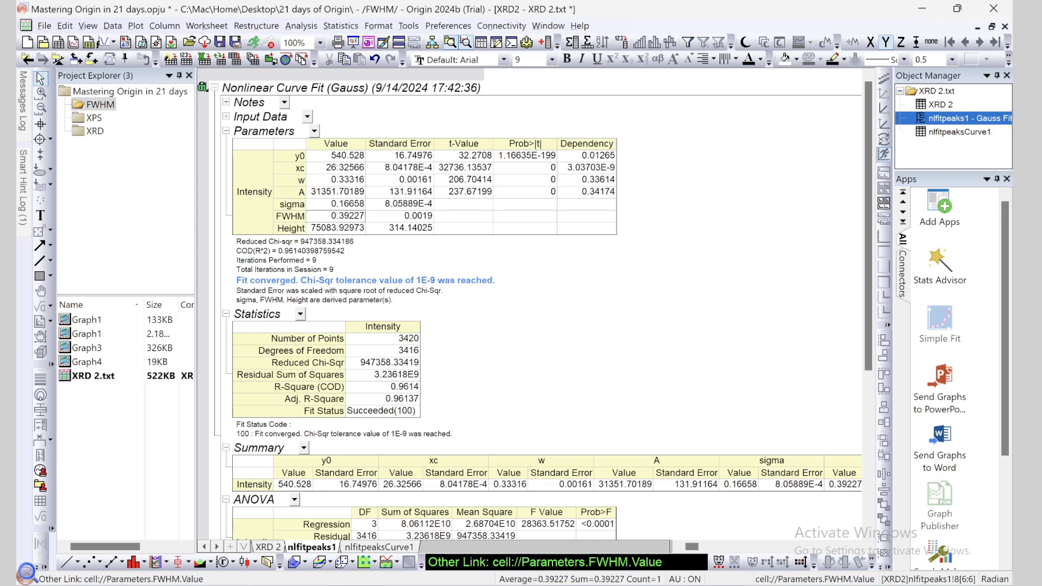
pyautogui.click(409, 216)
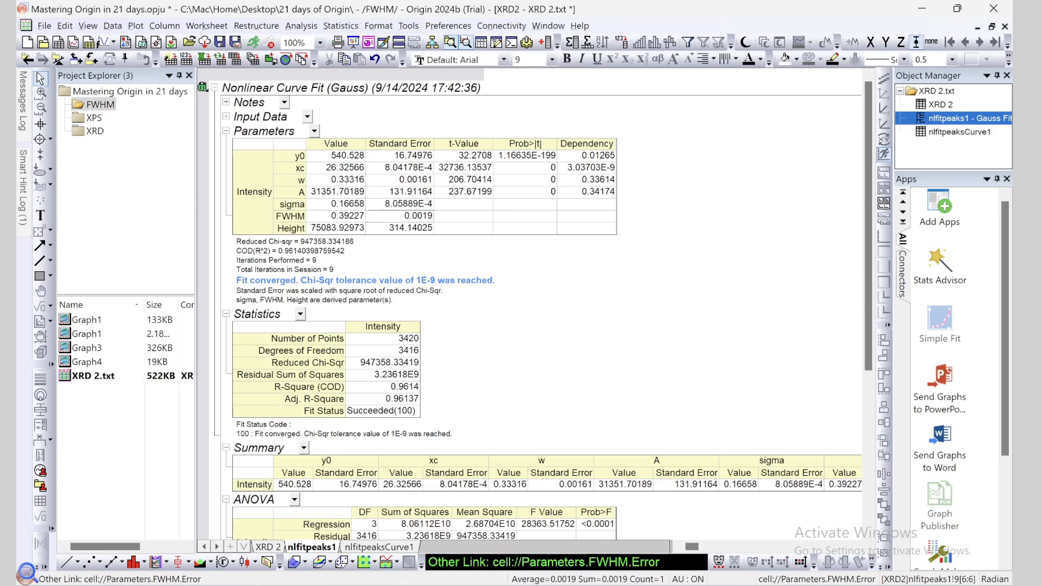
pyautogui.scroll(-3, 540, 309)
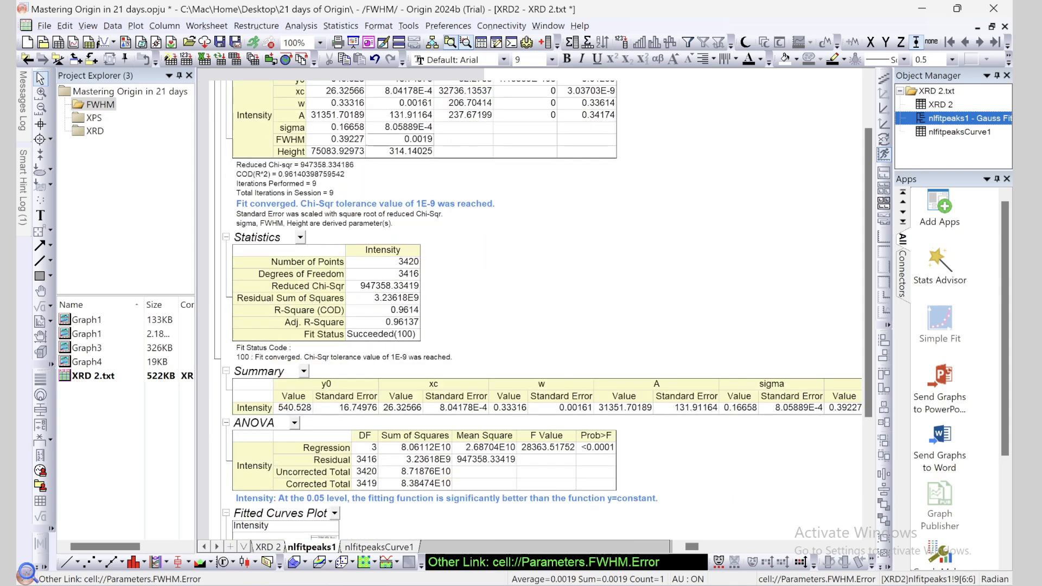
pyautogui.scroll(3, 540, 310)
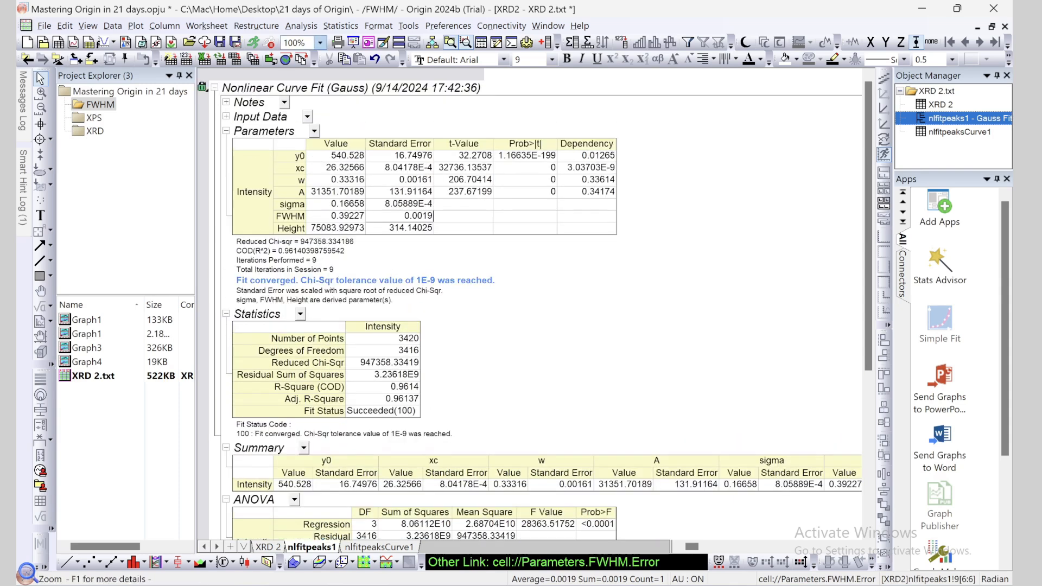
# Expand the report's Input Data and Notes sections and examine the Gauss equation used for the fit.
pyautogui.click(225, 117)
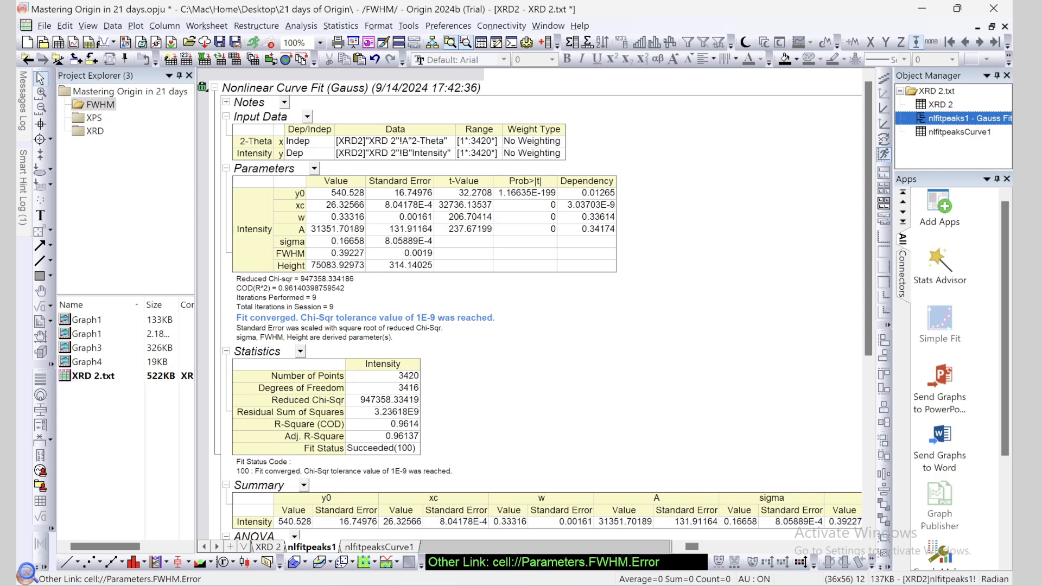
pyautogui.click(226, 102)
pyautogui.click(434, 216)
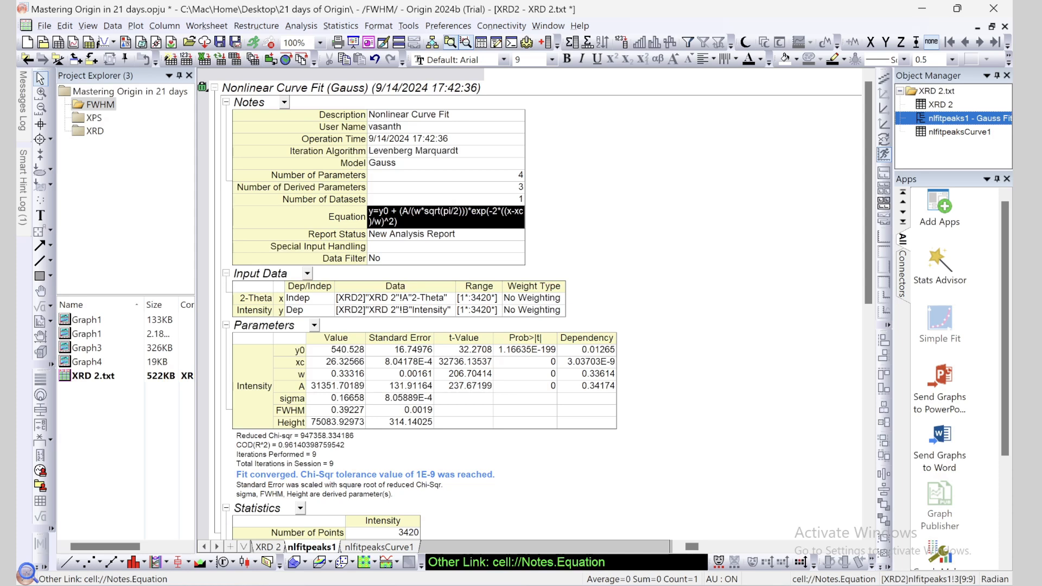
pyautogui.click(415, 219)
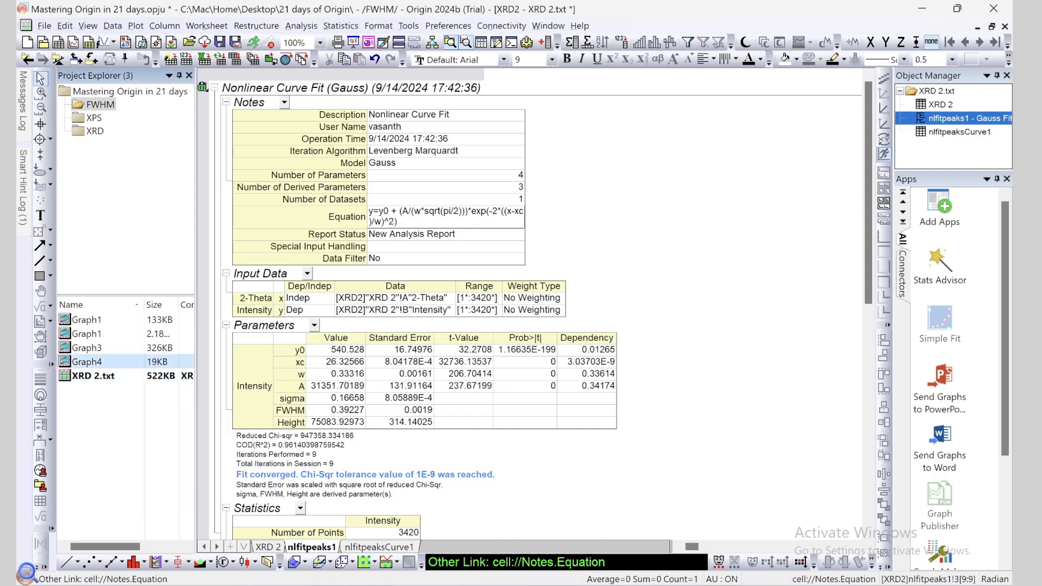
# Plot the XRD 2 sheet's intensity against 2-theta as a new line graph.
pyautogui.doubleClick(87, 362)
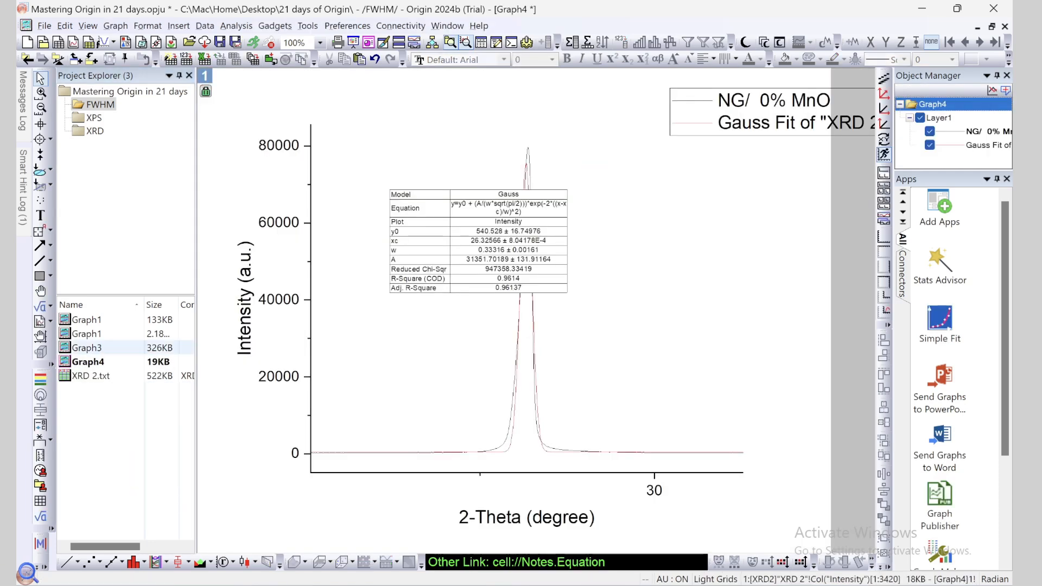
pyautogui.doubleClick(92, 376)
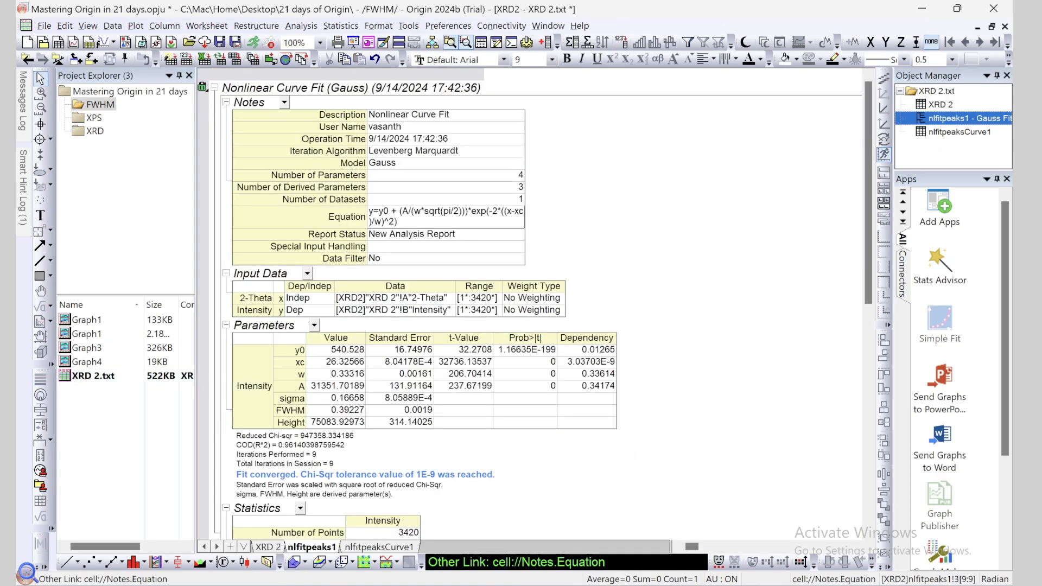
pyautogui.click(941, 105)
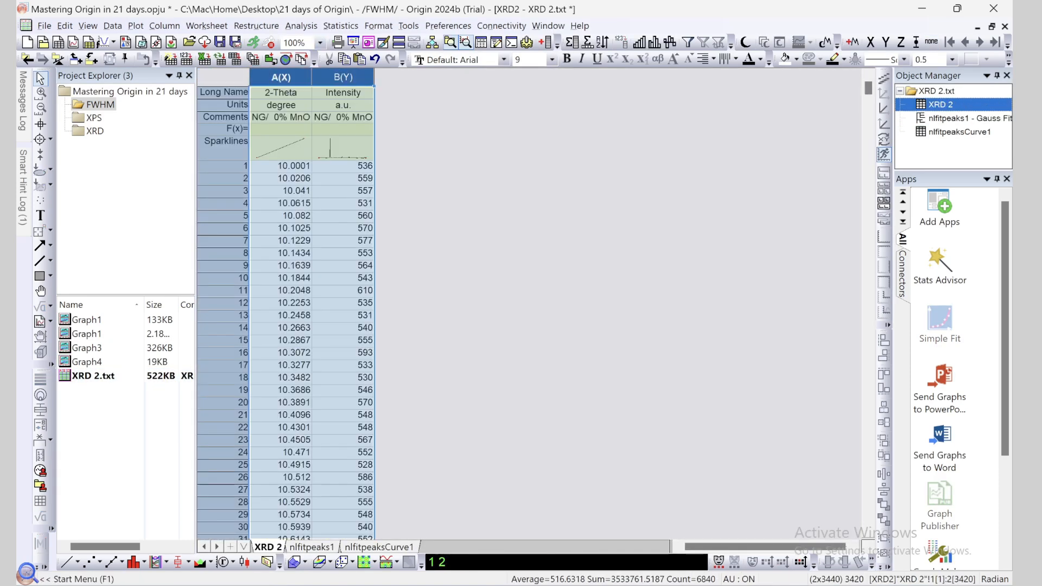
pyautogui.click(66, 563)
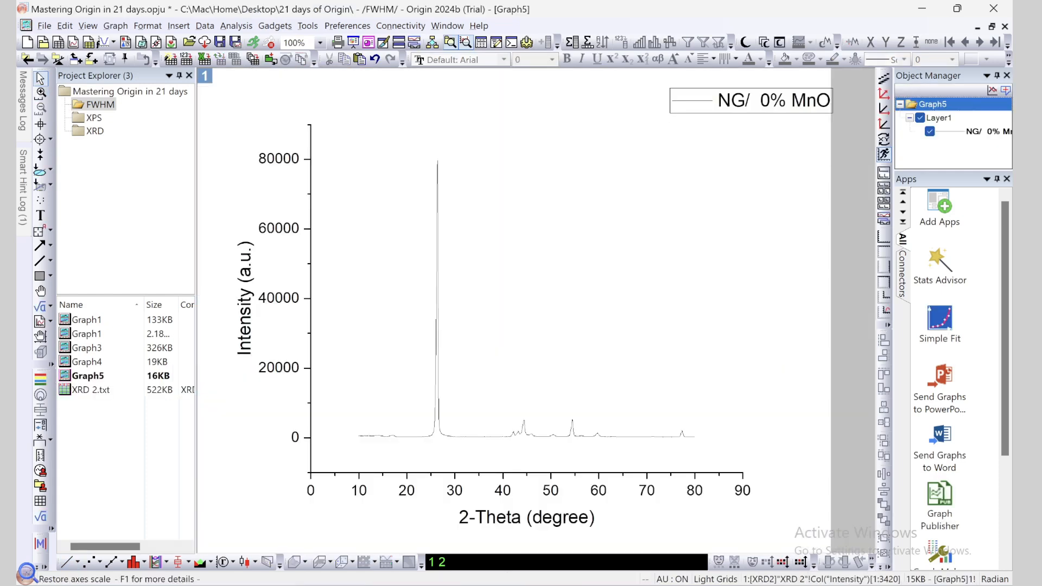
# Zoom the new graph's axes in on the small diffraction peak near 54.5 degrees 2-theta.
pyautogui.click(41, 92)
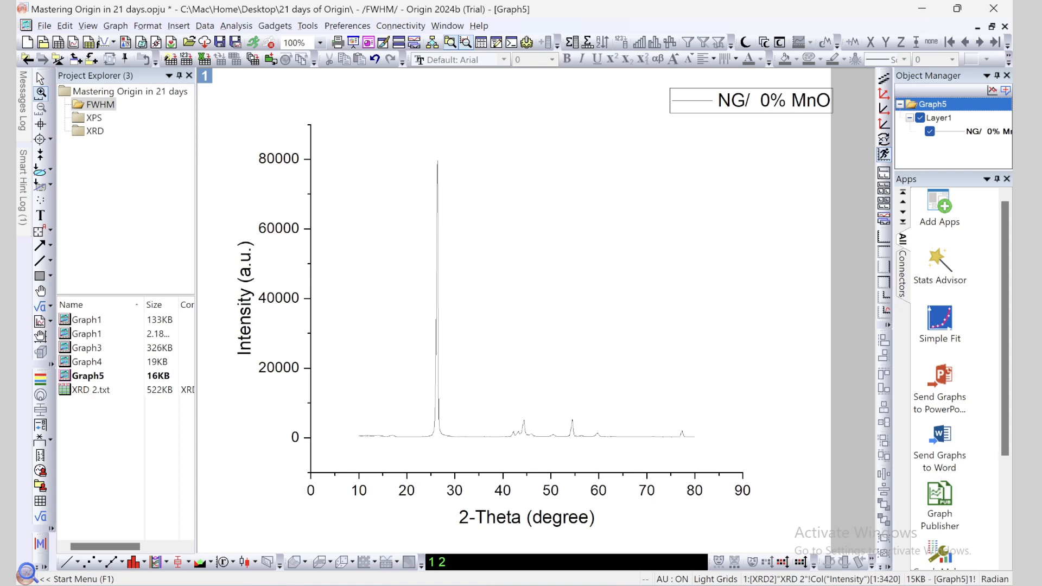
pyautogui.moveTo(561, 406); pyautogui.dragTo(582, 451)
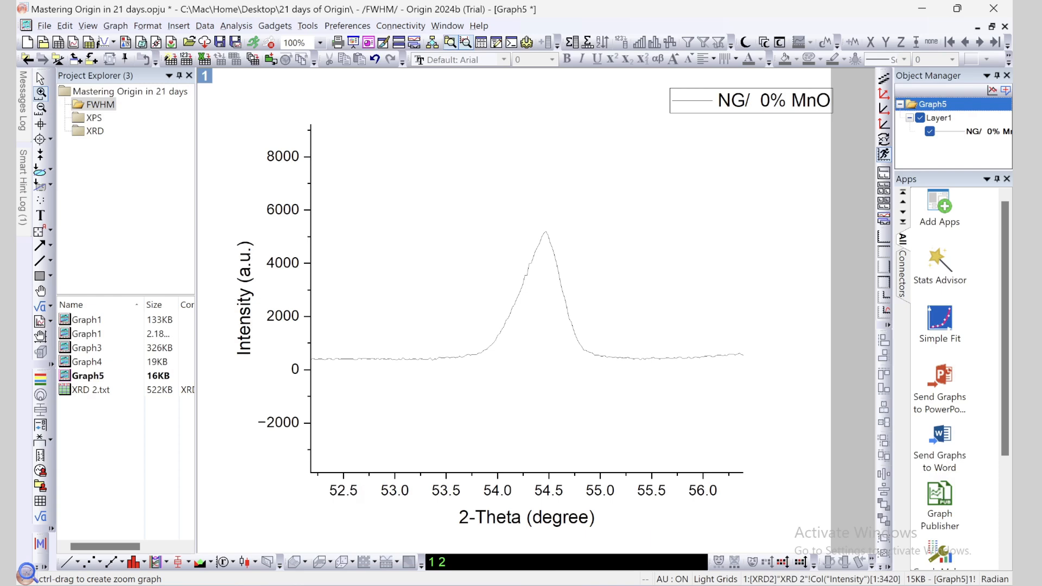
pyautogui.press('Escape')
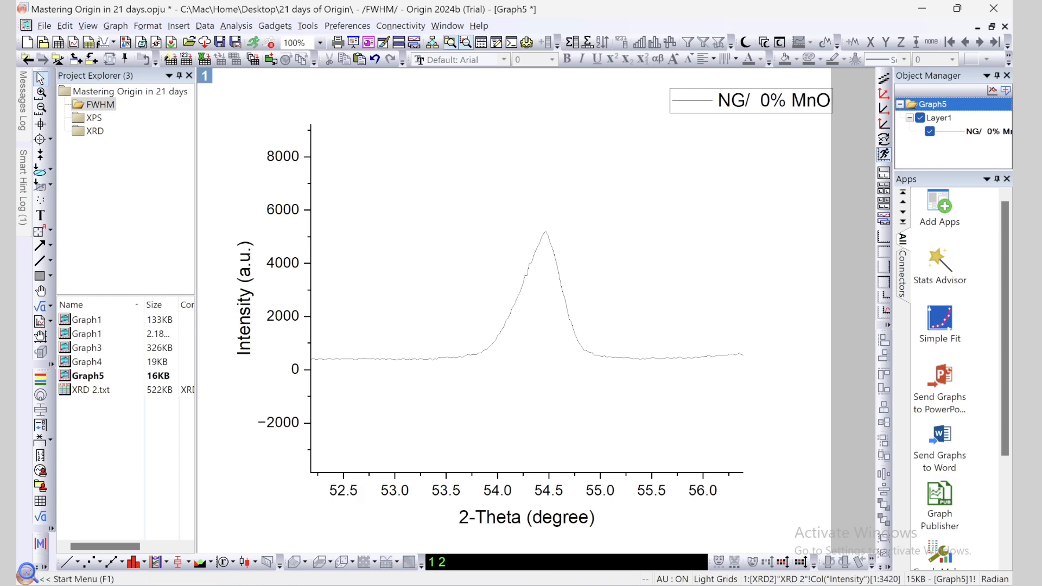
pyautogui.click(237, 25)
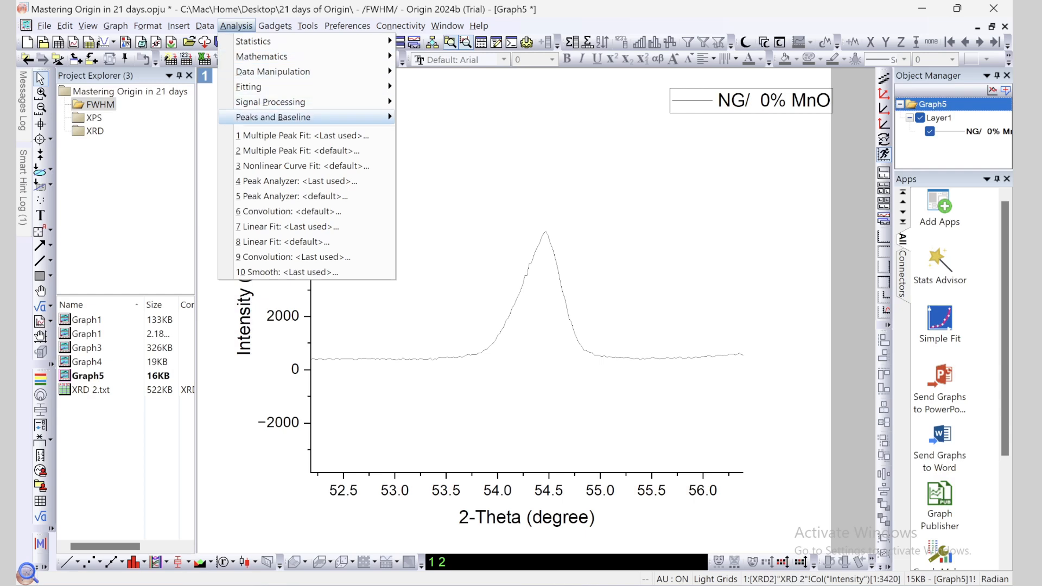
pyautogui.moveTo(307, 117)
pyautogui.moveTo(447, 117)
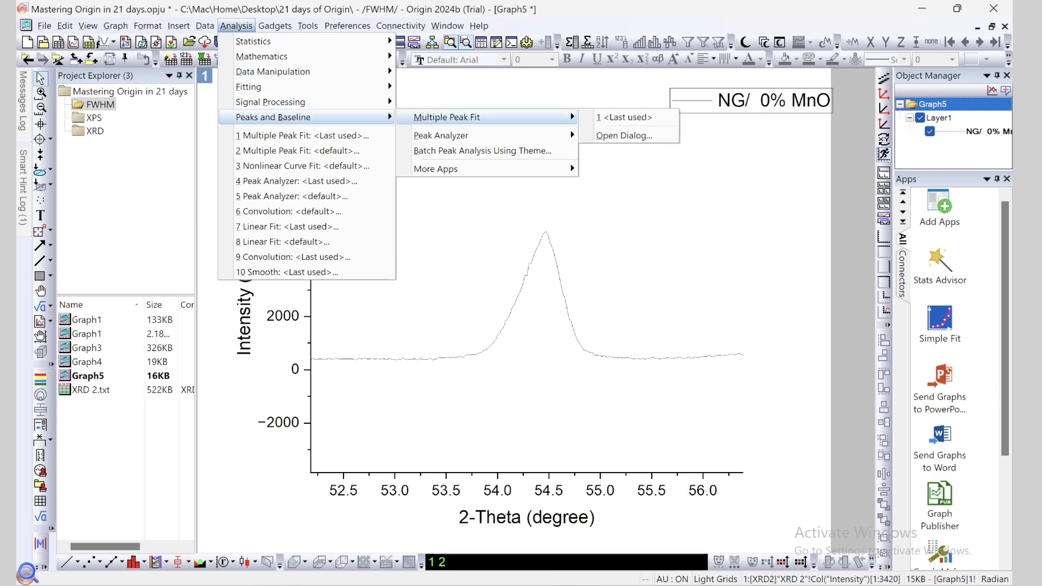
pyautogui.click(624, 135)
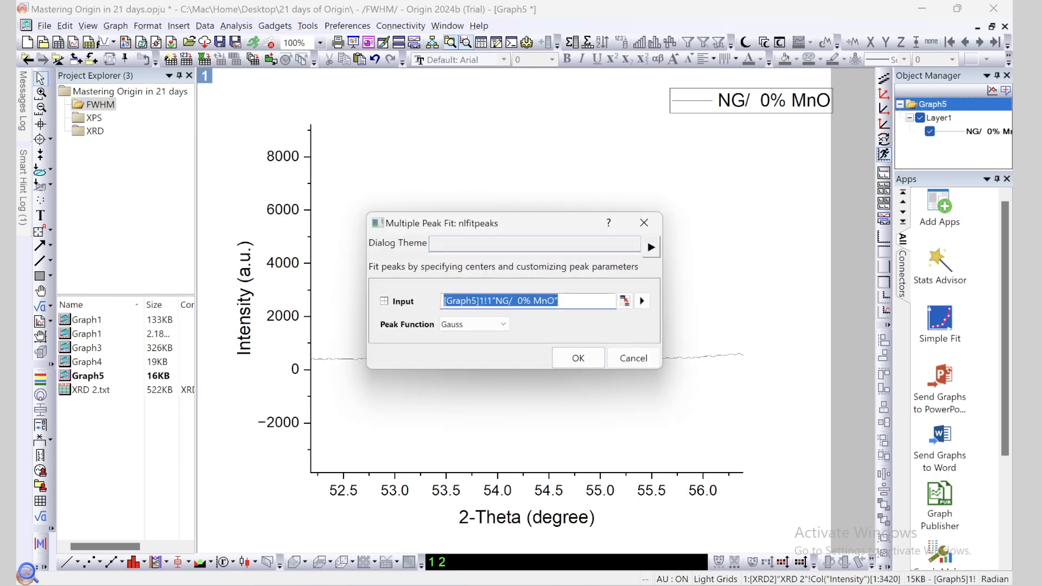
pyautogui.click(578, 358)
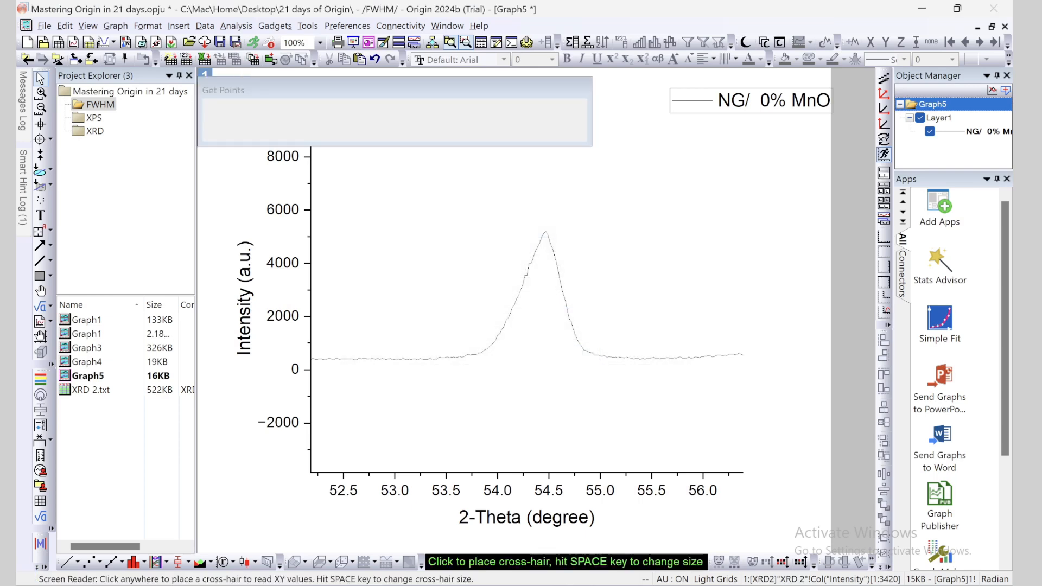
pyautogui.click(545, 235)
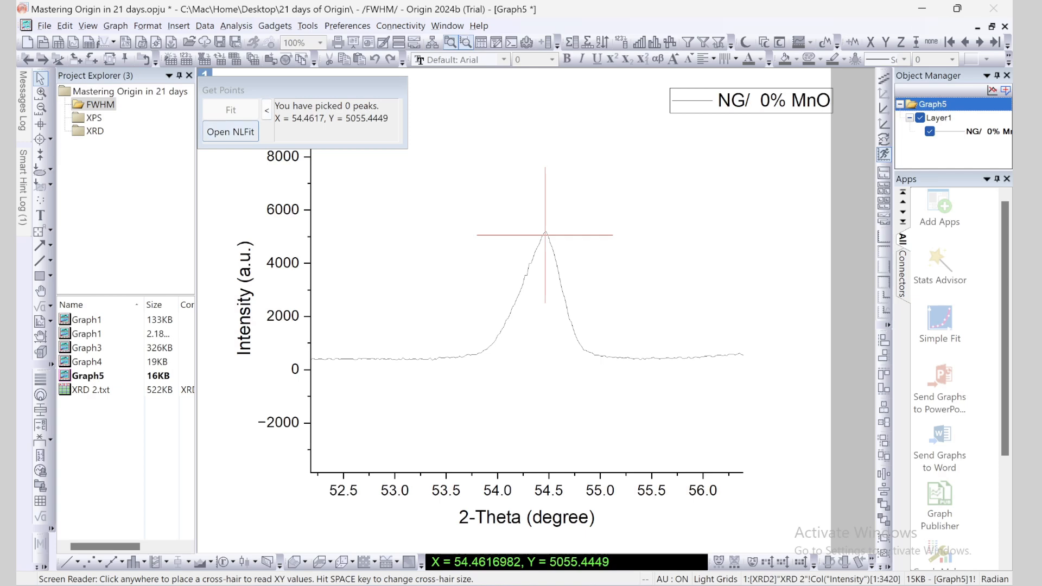
pyautogui.click(231, 132)
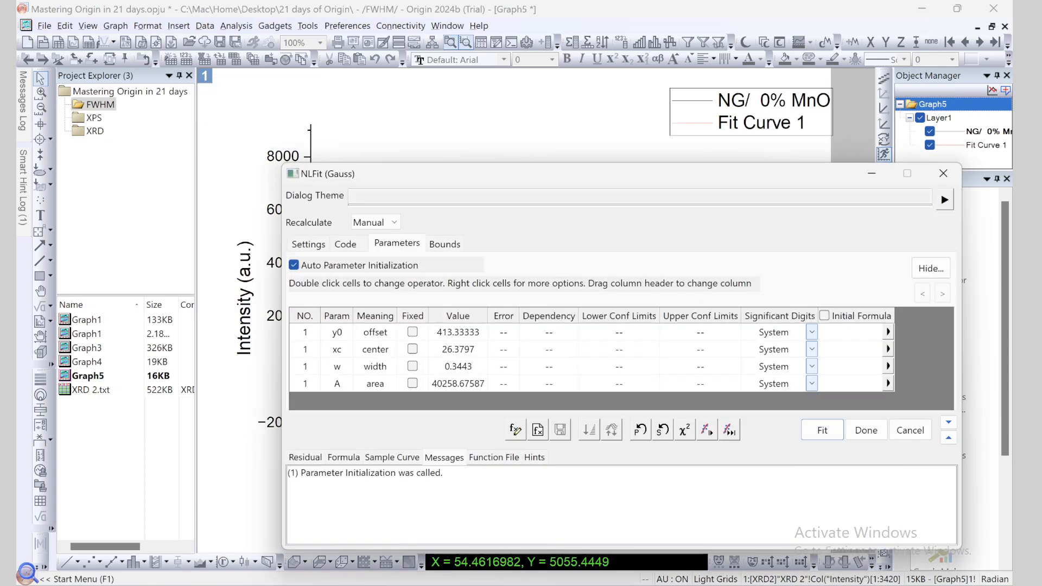
pyautogui.click(910, 430)
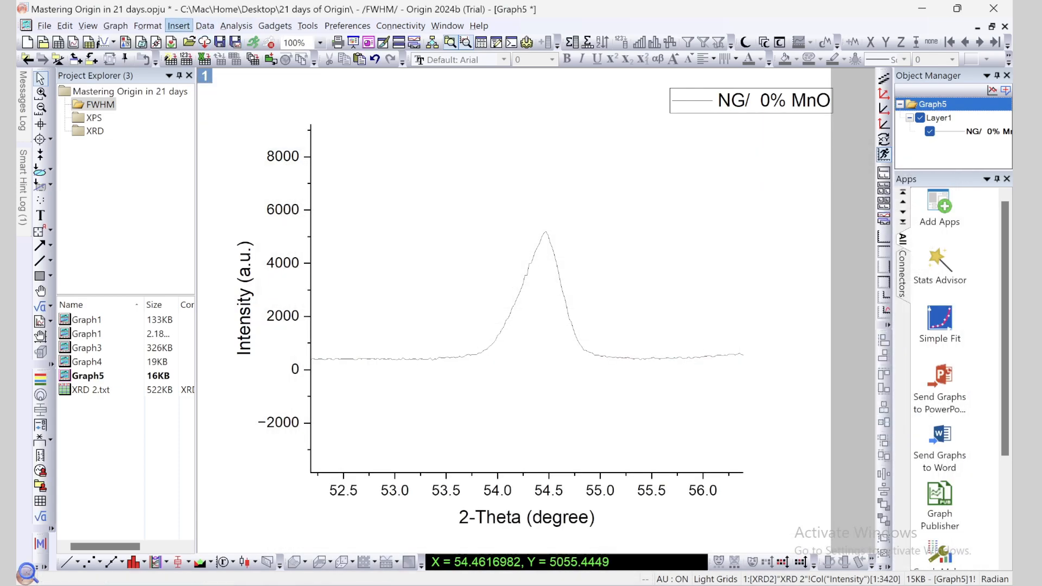
# Start a Multiple Peak Fit with the Gauss function, pick the peak top at about 54.46 degrees and open it in NLFit.
pyautogui.click(236, 26)
pyautogui.moveTo(282, 117)
pyautogui.moveTo(434, 117)
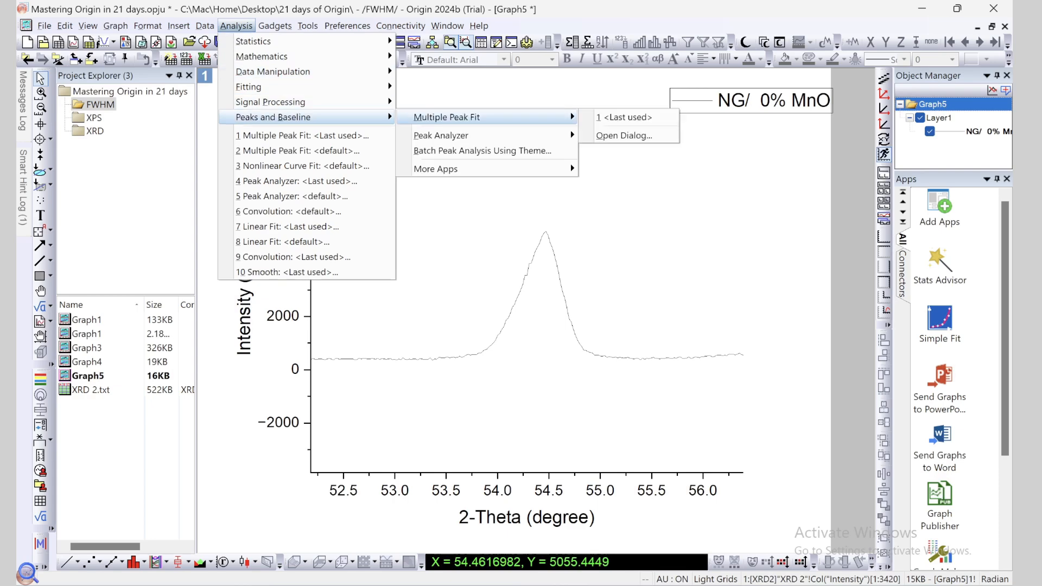
pyautogui.click(603, 136)
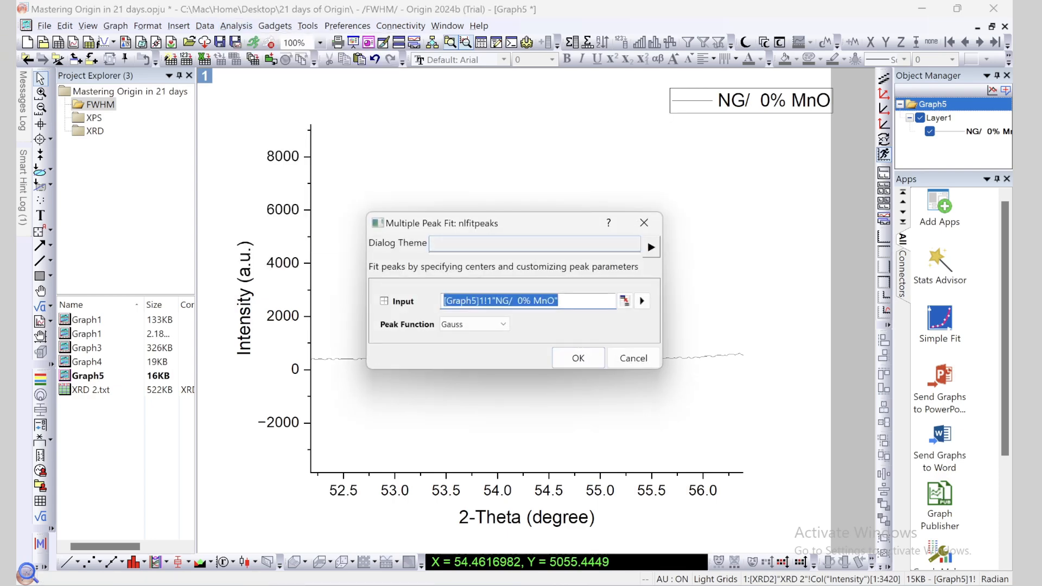
pyautogui.click(574, 355)
pyautogui.doubleClick(545, 233)
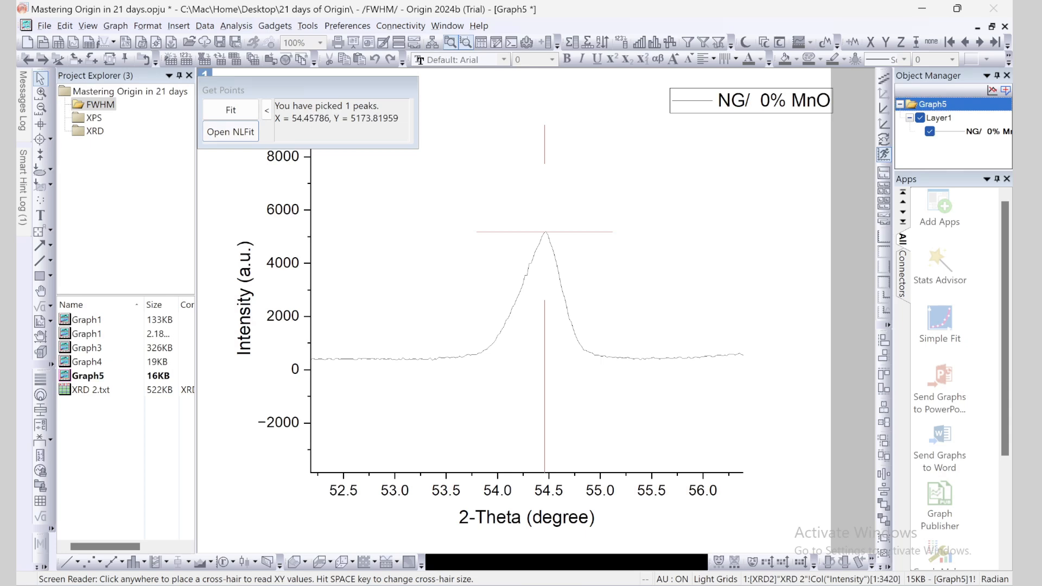
pyautogui.click(231, 131)
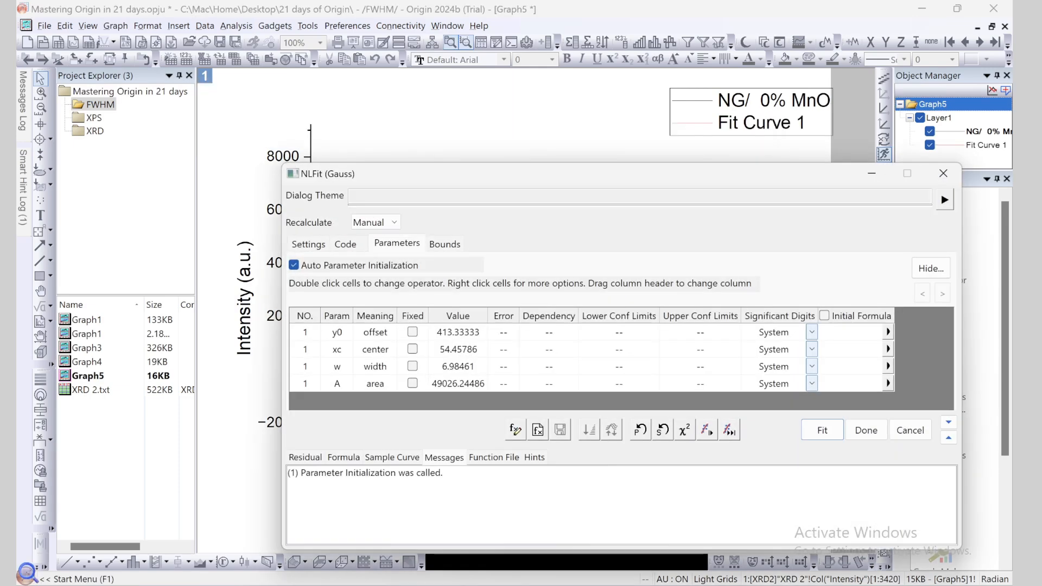
# Review the Gauss function selection and its formula code, run the fit and switch to its report sheet.
pyautogui.click(309, 244)
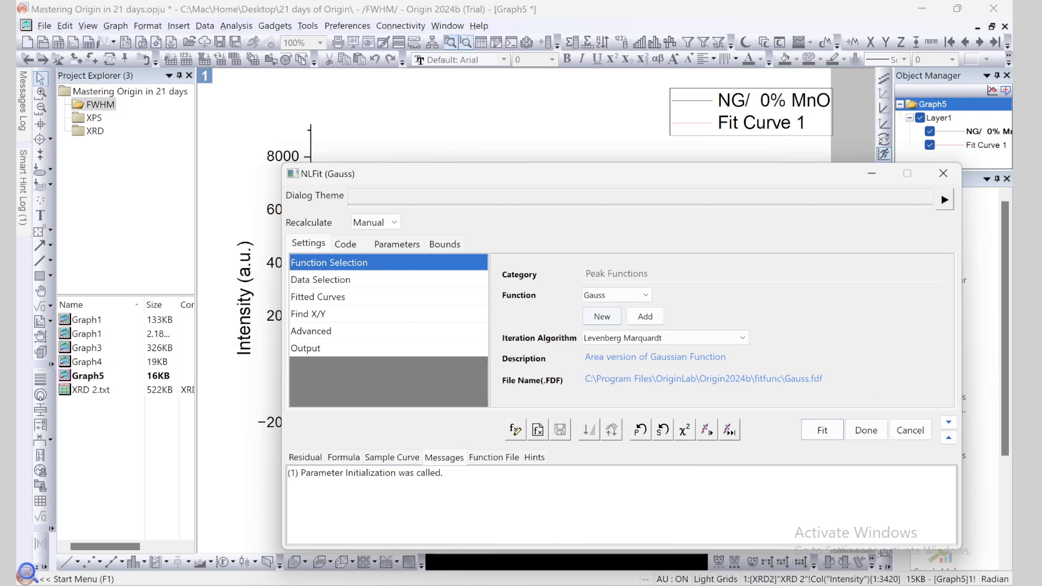
pyautogui.click(345, 244)
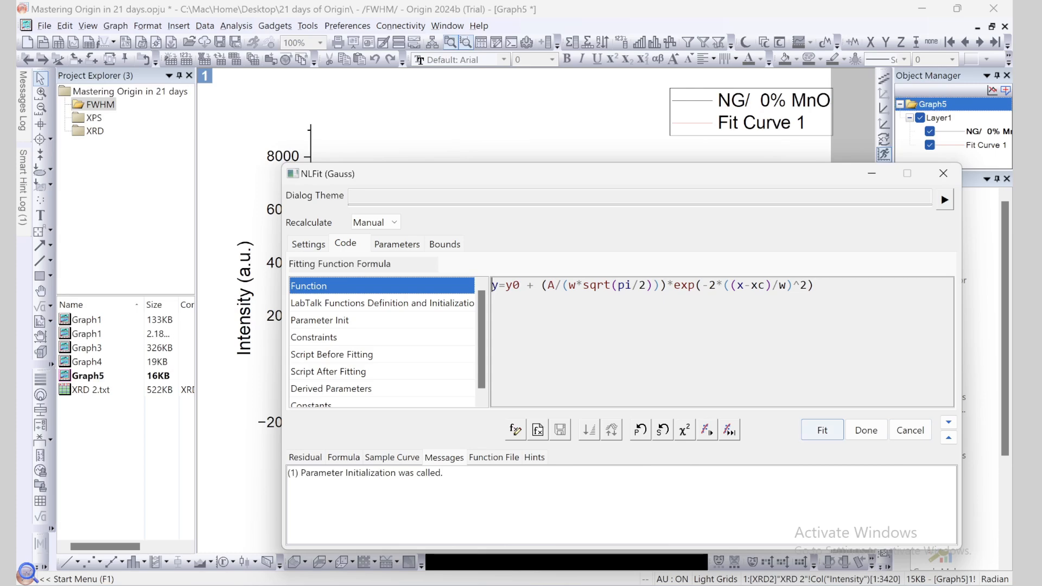
pyautogui.click(822, 430)
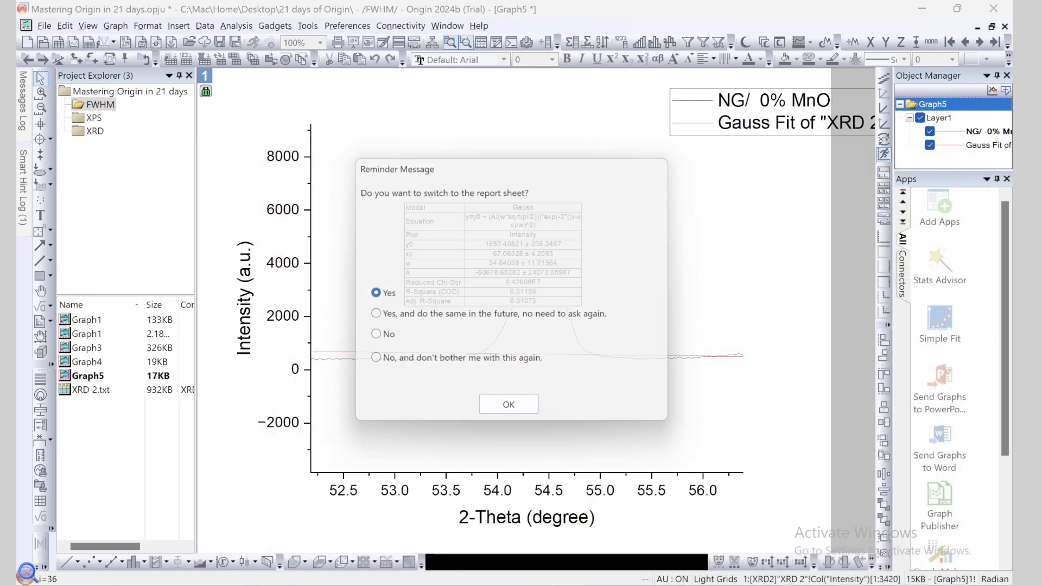
pyautogui.press('Return')
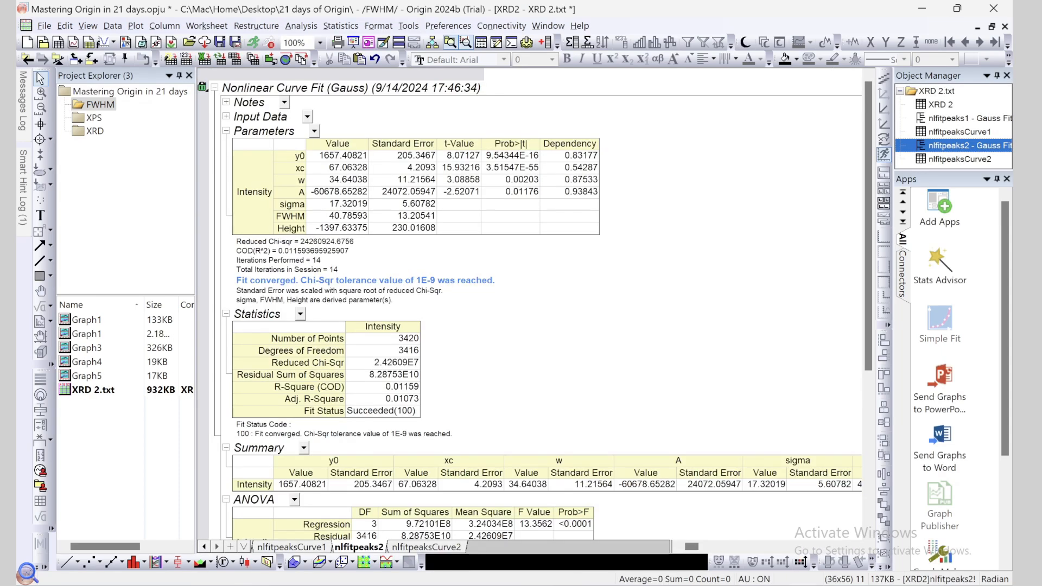
# Examine the FWHM value and its standard error in the new fit report's Parameters table.
pyautogui.click(345, 216)
pyautogui.click(398, 216)
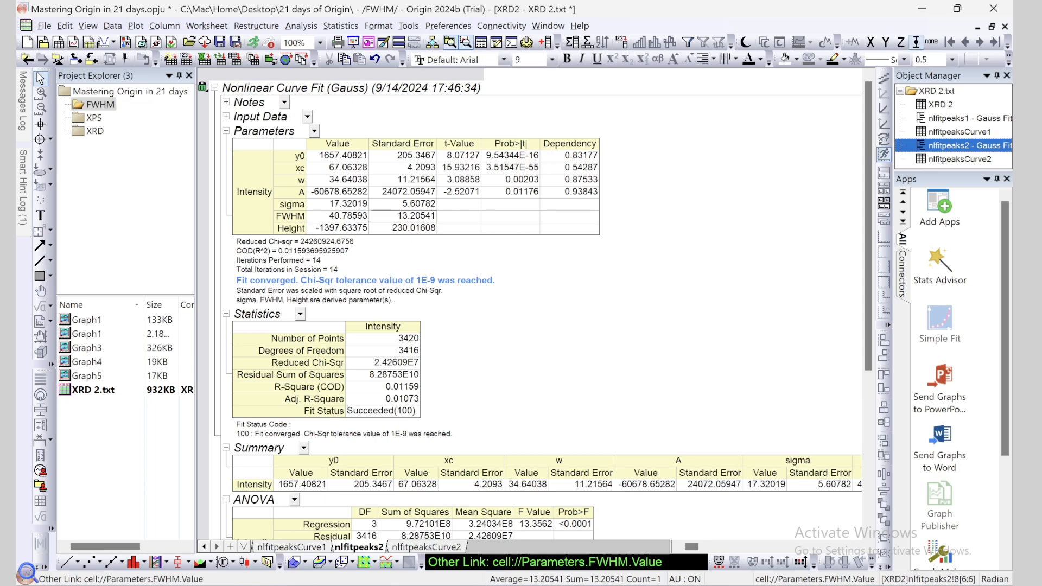
pyautogui.click(341, 216)
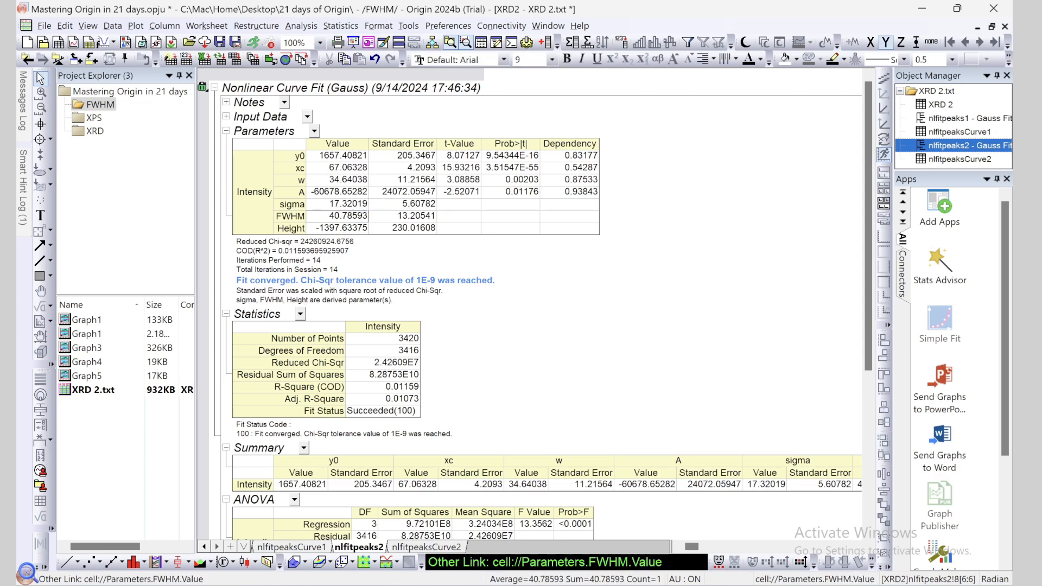
pyautogui.click(407, 216)
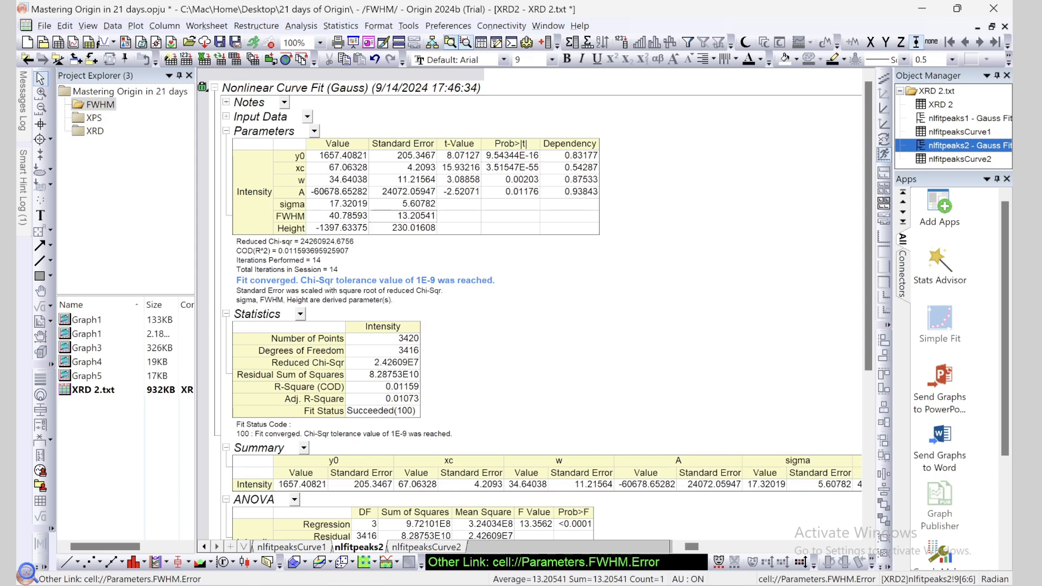
# Look over the nlfitpeaksCurve2 sheet of fitted data and go back to the first fit's nlfitpeaks1 report.
pyautogui.click(427, 547)
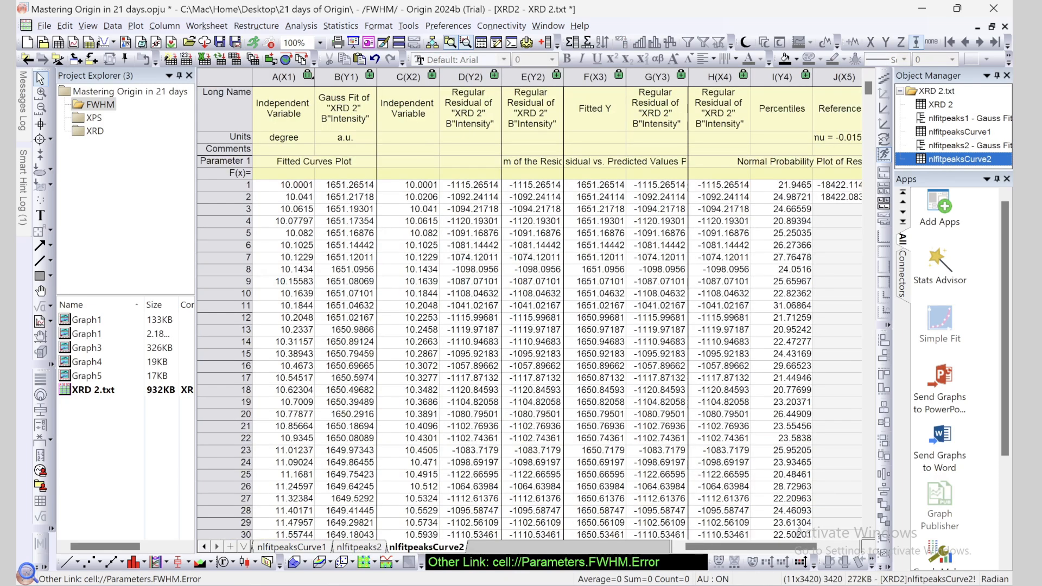
pyautogui.click(205, 547)
pyautogui.click(204, 547)
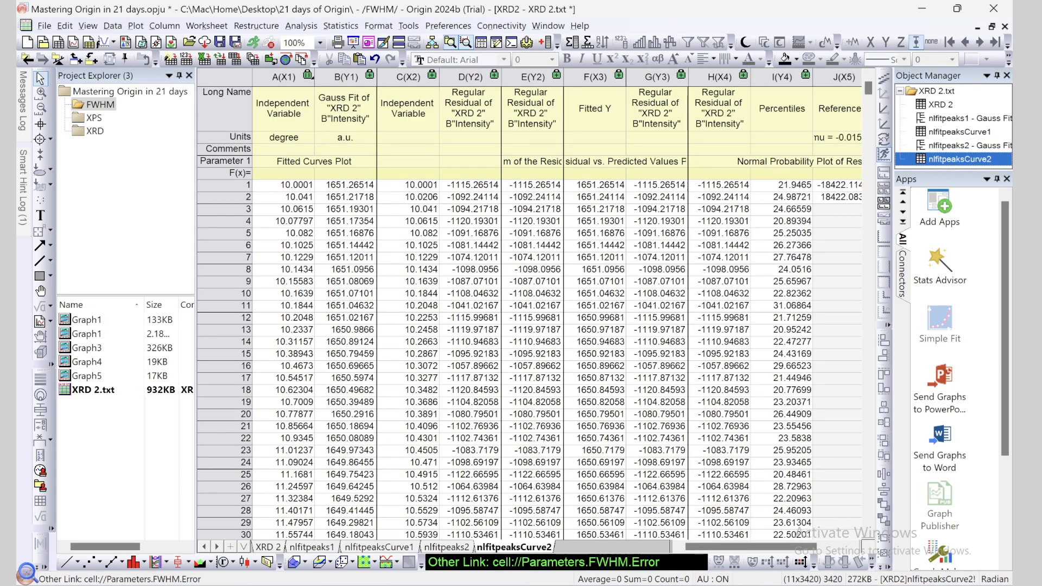
pyautogui.click(313, 547)
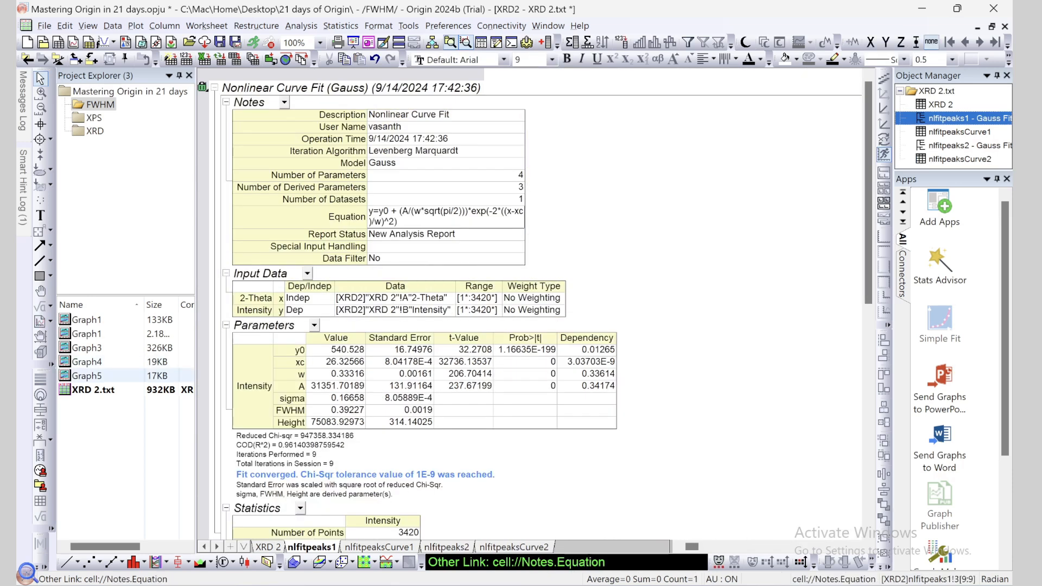
# In Graph5, move the fit results table off the peak to just below the legend and compare the Gauss curve with the data.
pyautogui.doubleClick(87, 376)
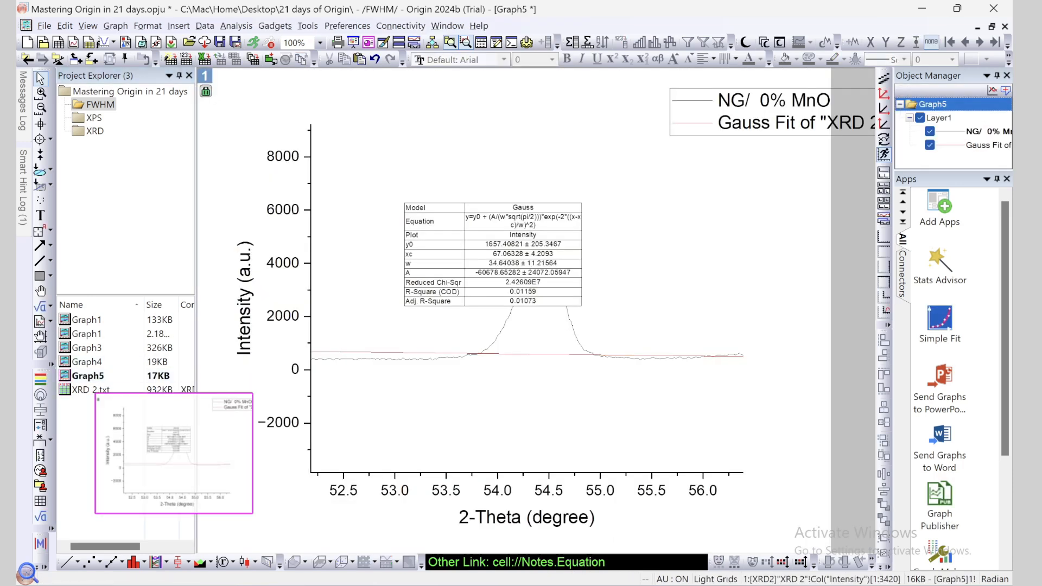
pyautogui.click(516, 261)
pyautogui.moveTo(516, 261); pyautogui.dragTo(731, 201)
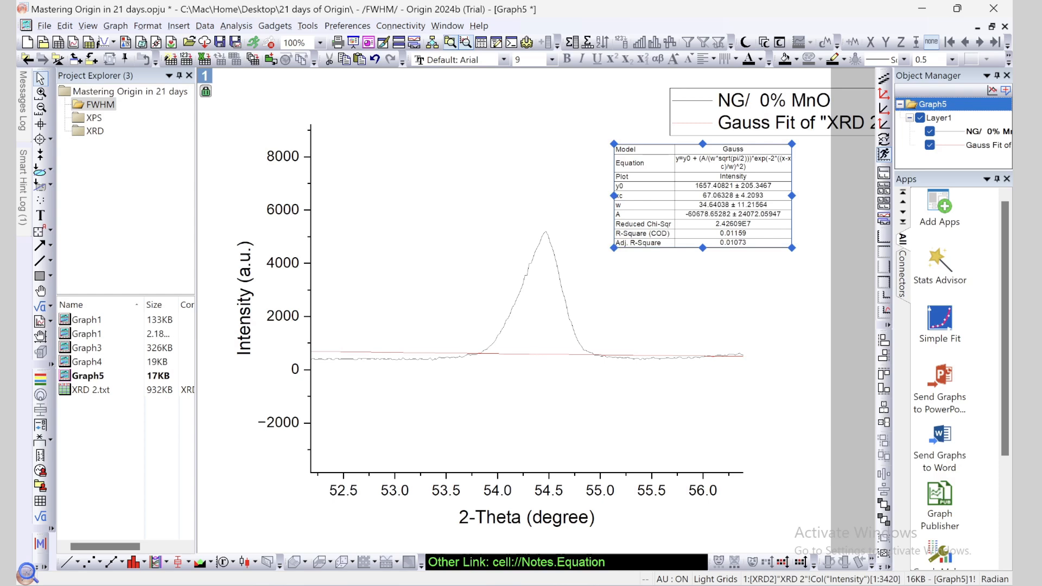
pyautogui.moveTo(559, 276)
pyautogui.moveTo(319, 359)
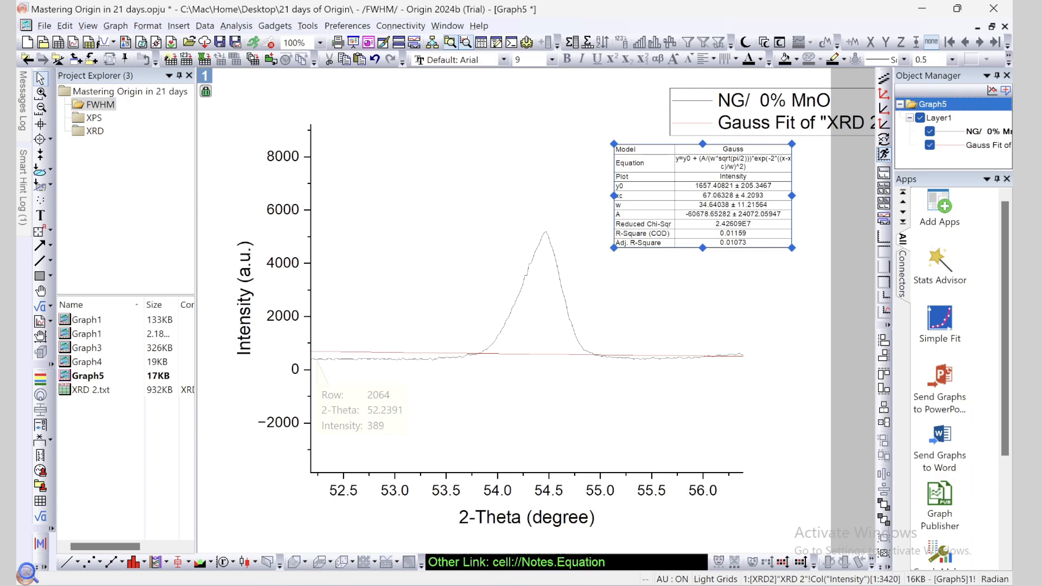
pyautogui.moveTo(546, 235)
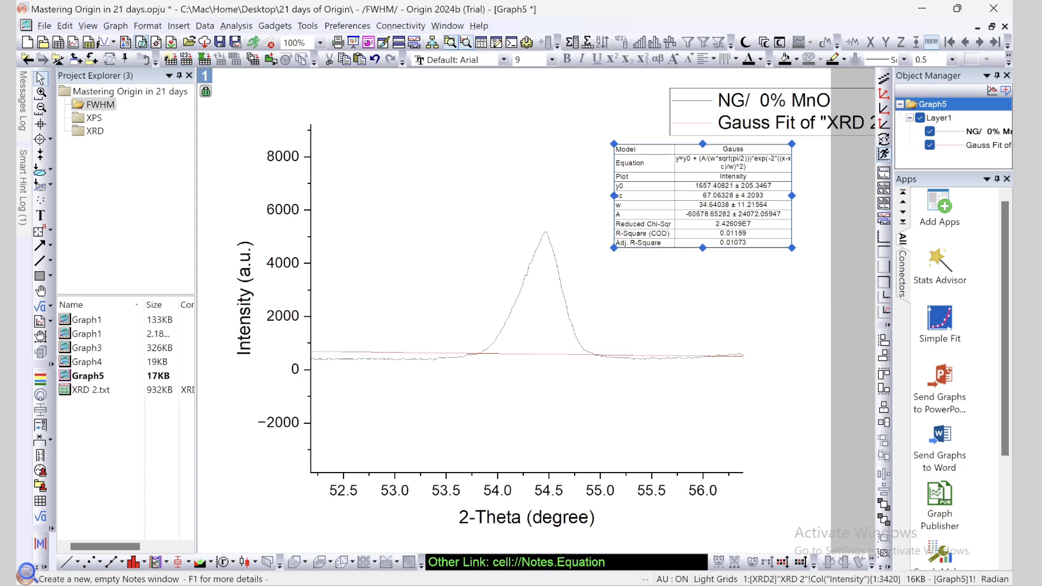
# Rescale Graph5 to show all the data and reopen the XRD 2 workbook at the nlfitpeaks1 report.
pyautogui.click(116, 26)
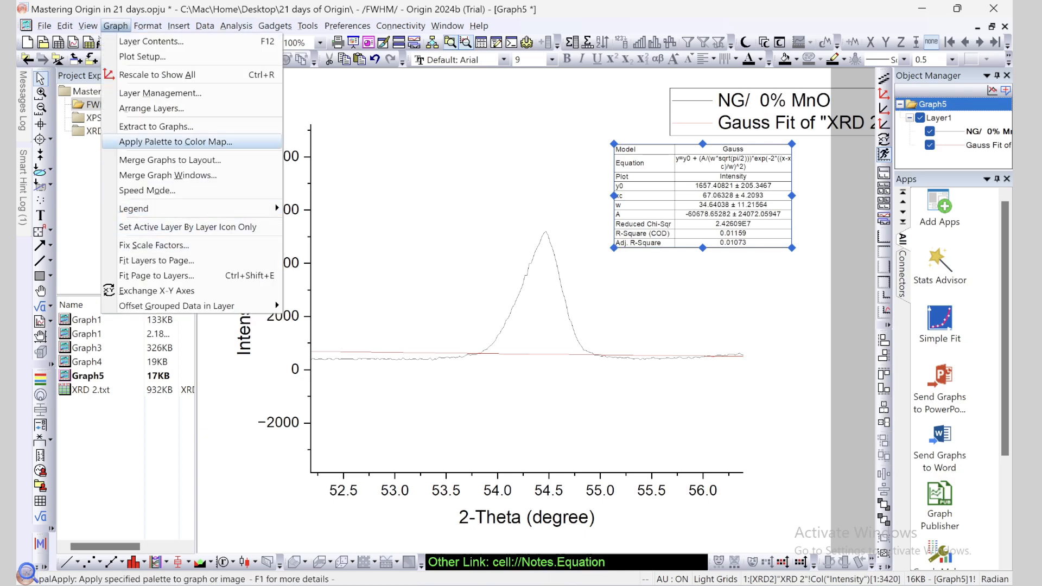
pyautogui.click(157, 74)
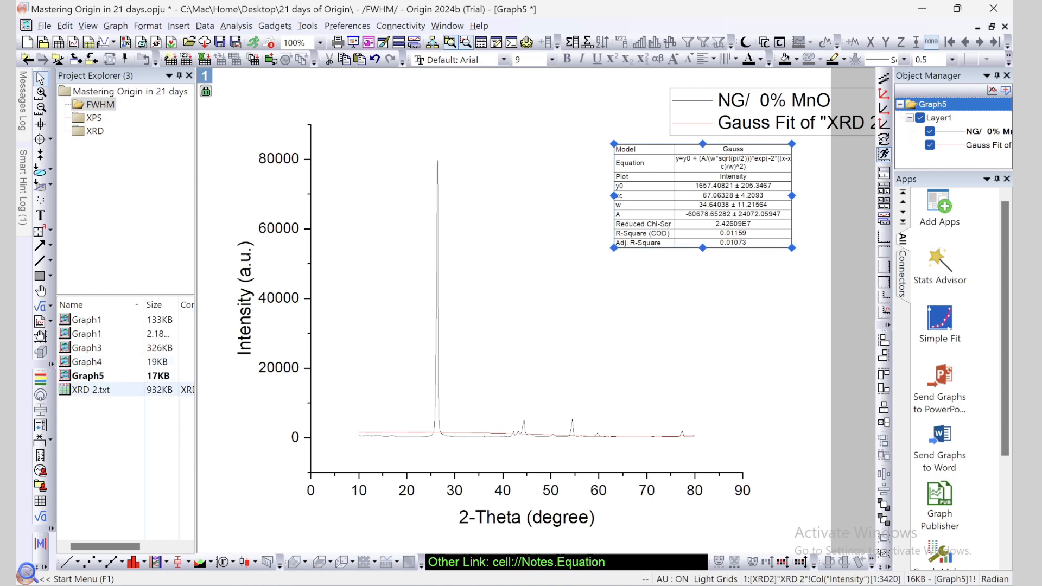
pyautogui.doubleClick(90, 389)
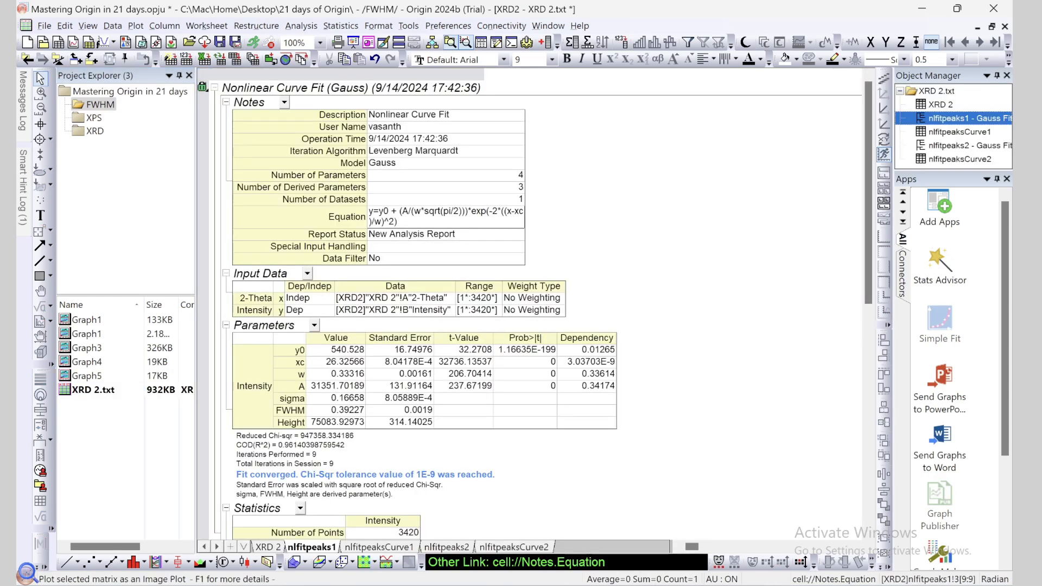
# Check the XRD 2 data sheet, then return to the nlfitpeaks1 report and read the FWHM value and its standard error.
pyautogui.click(269, 547)
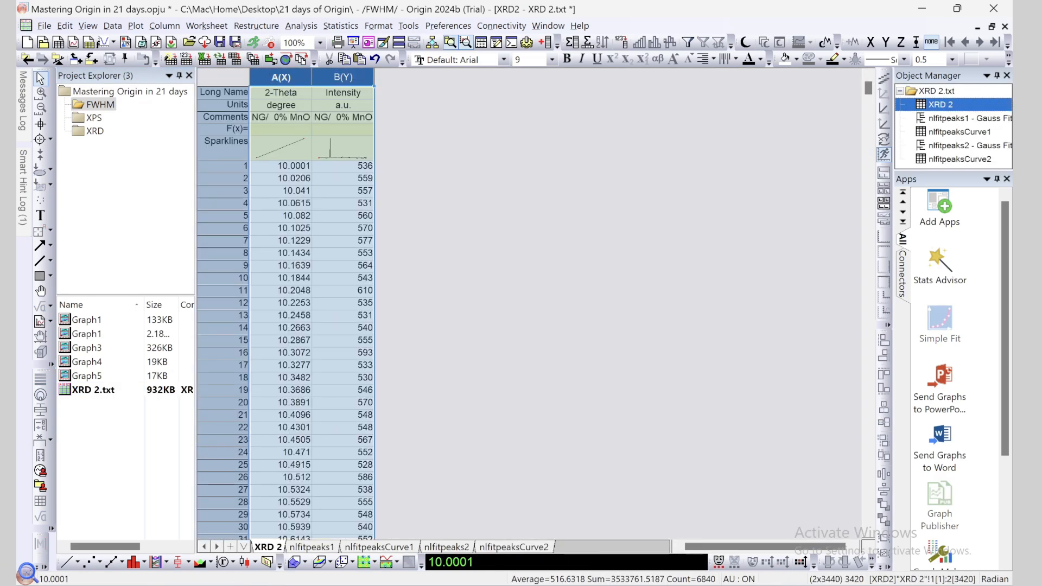
pyautogui.click(312, 547)
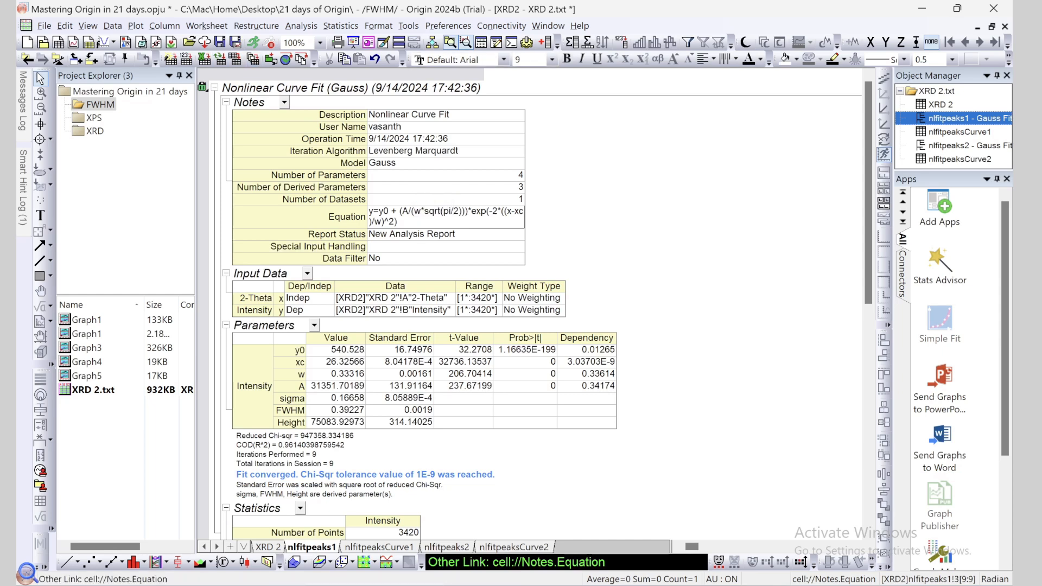
pyautogui.click(341, 410)
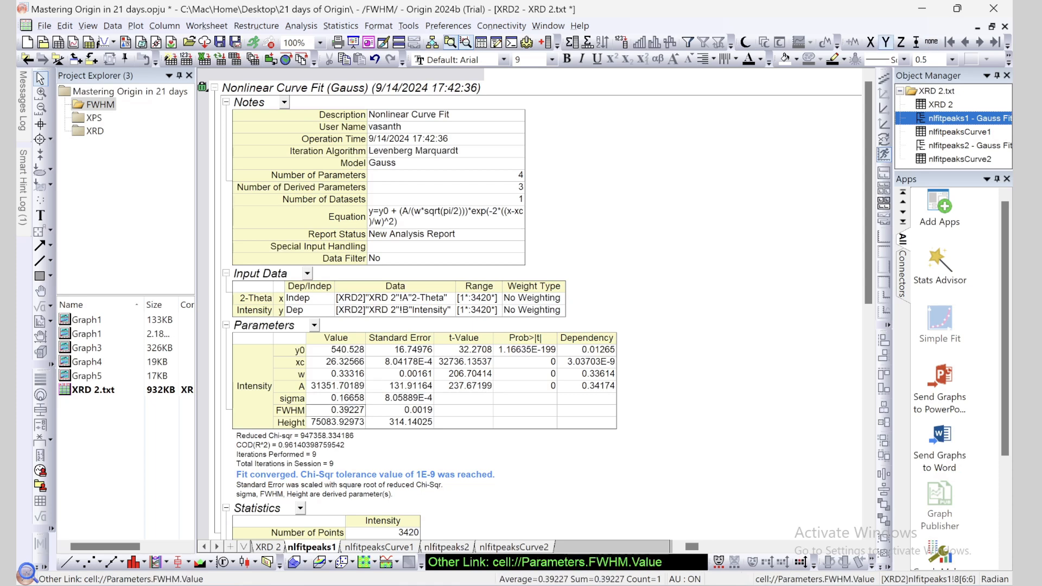
pyautogui.click(414, 410)
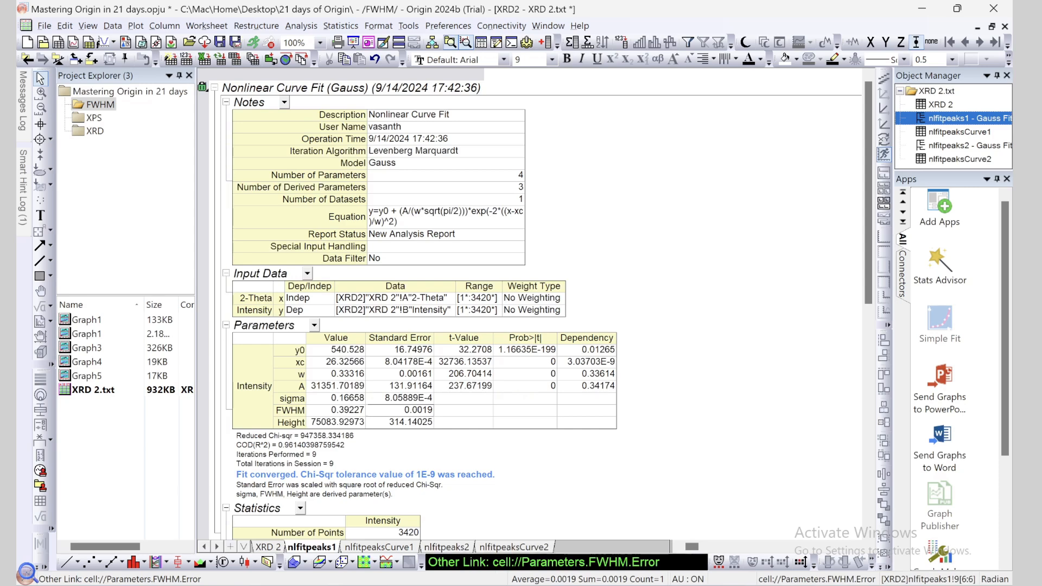
# In the nlfitpeaks2 report, expand the Notes and Input Data sections and read the FWHM value and its standard error.
pyautogui.click(447, 547)
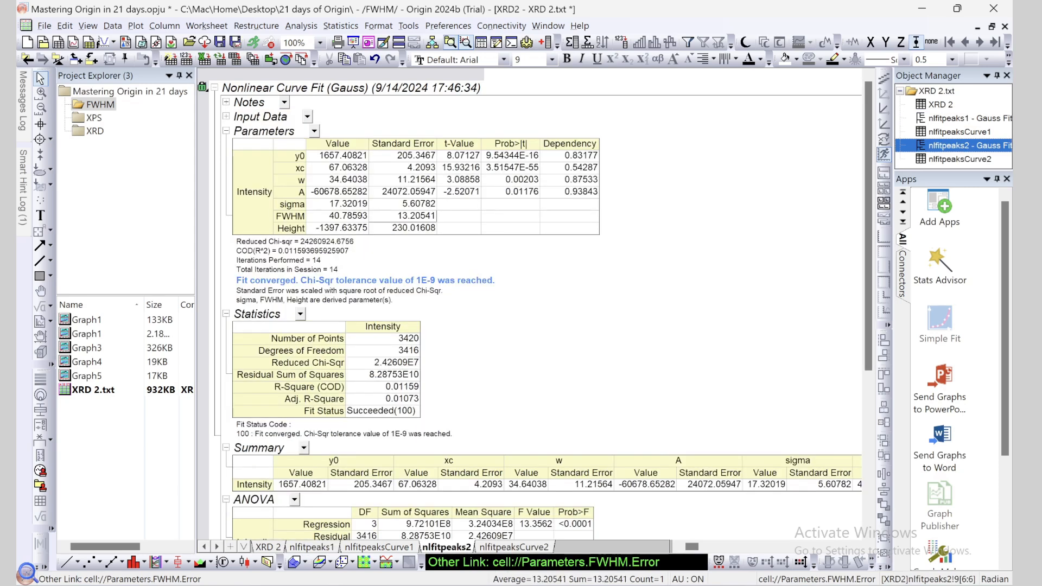
pyautogui.click(226, 102)
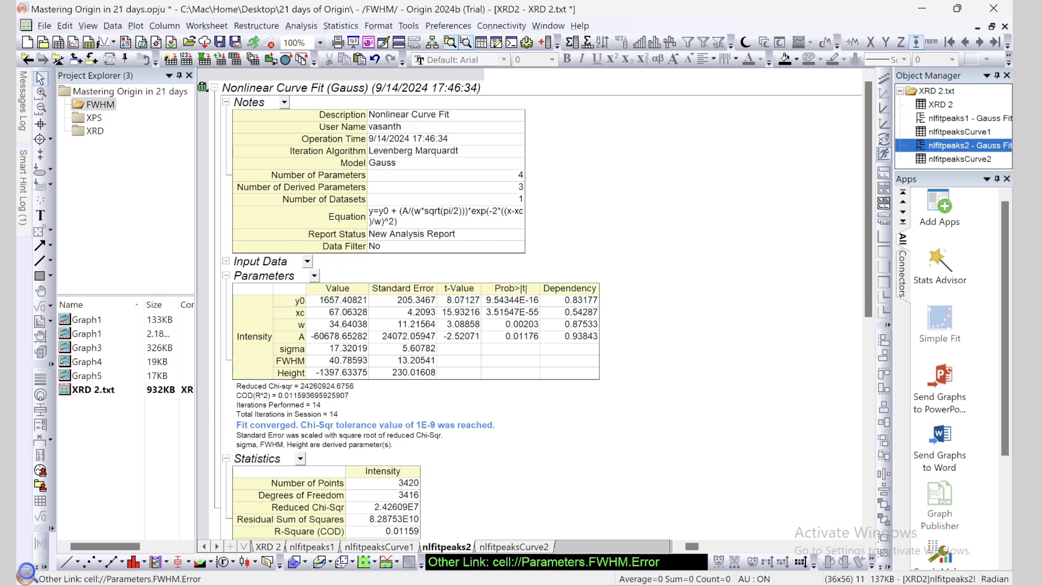
pyautogui.click(226, 261)
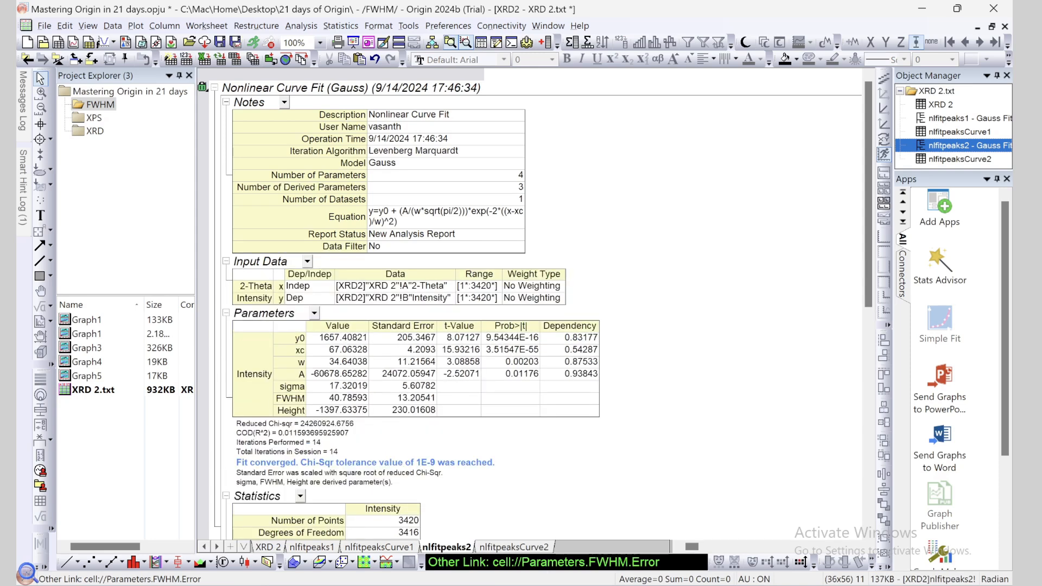
pyautogui.click(342, 398)
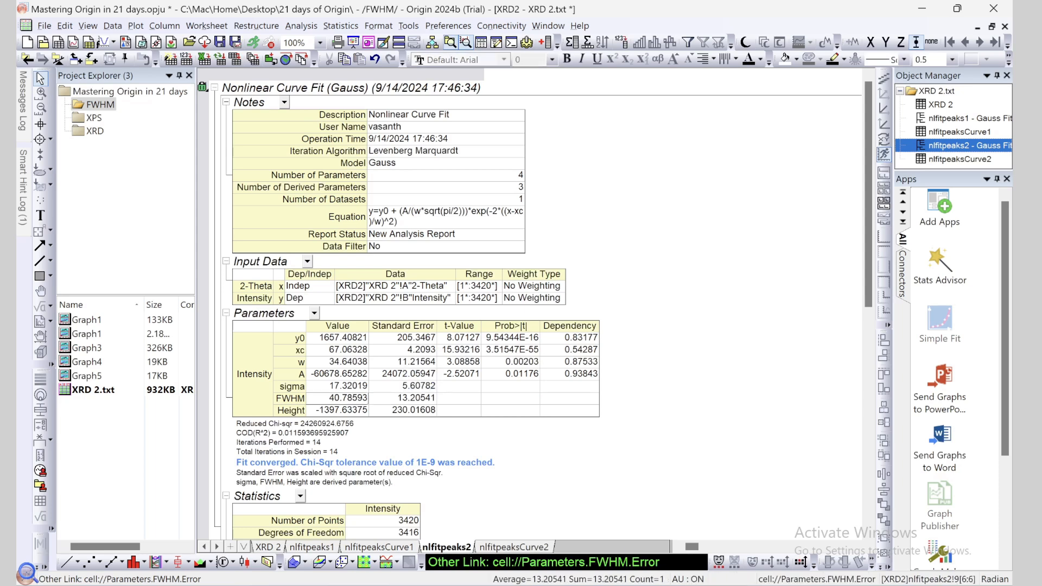
pyautogui.click(392, 399)
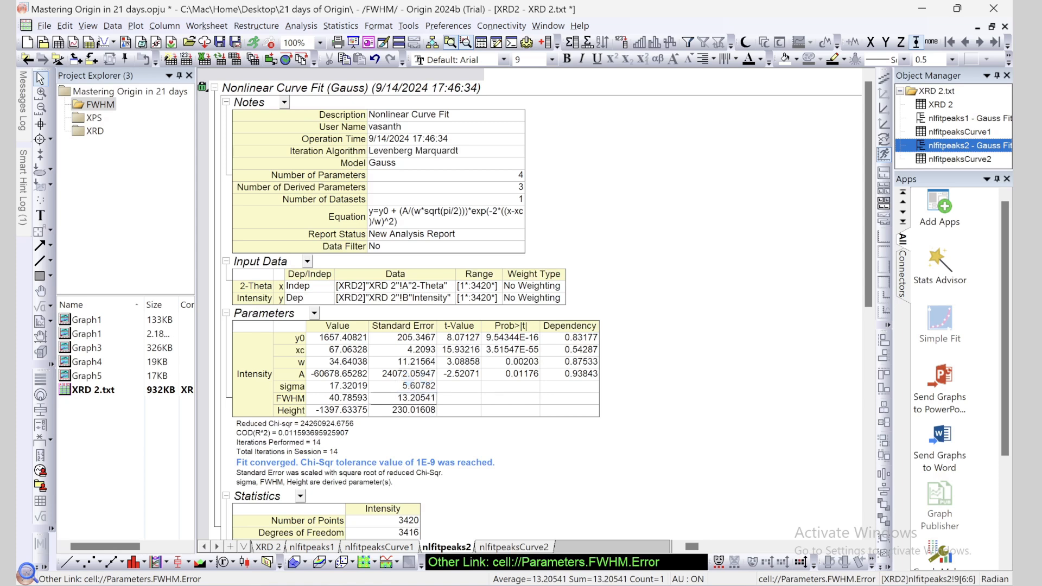
pyautogui.click(347, 397)
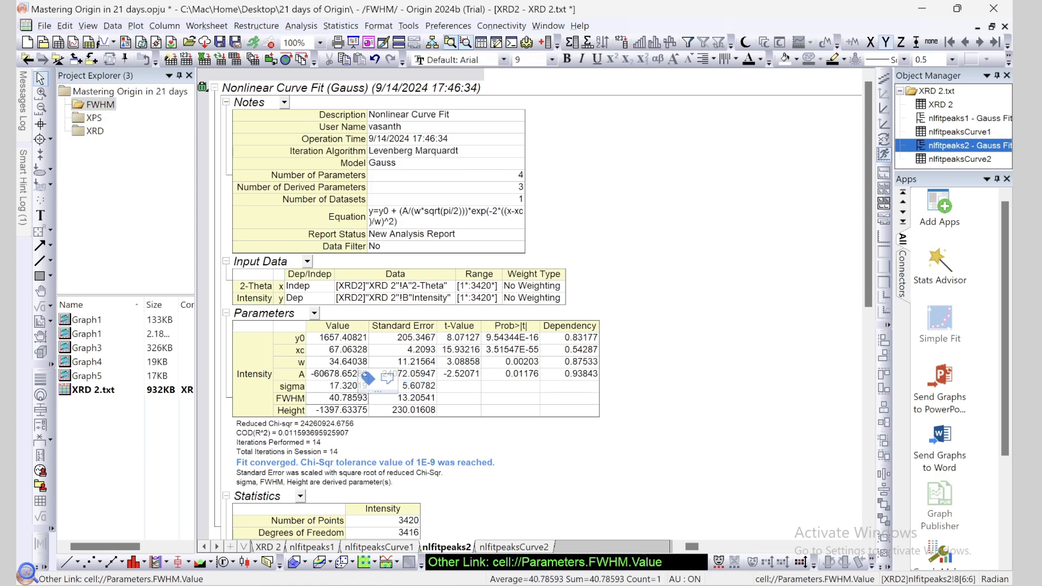
pyautogui.click(416, 399)
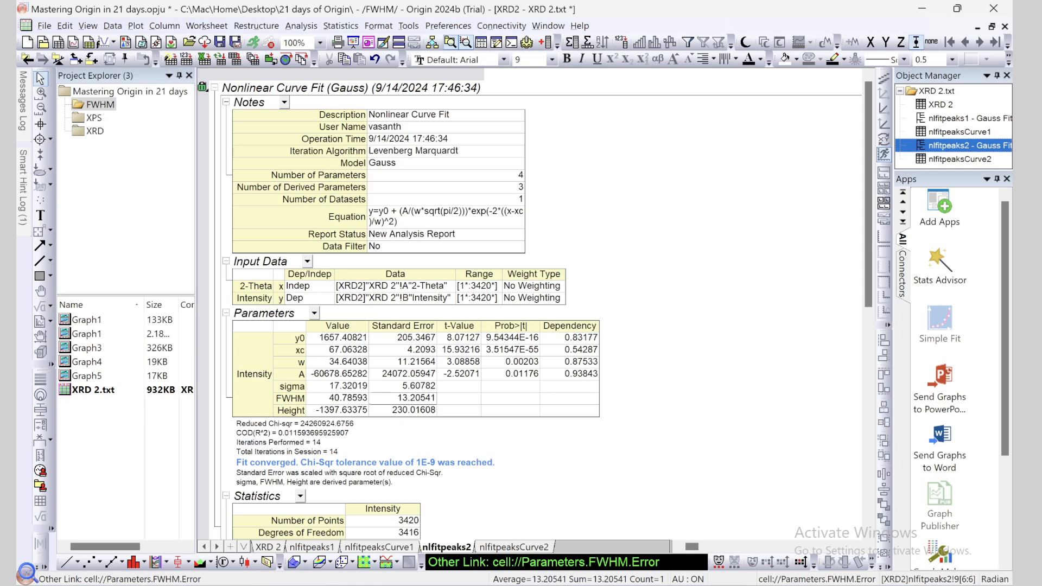
# Look over the nlfitpeaksCurve2 sheet and the nlfitpeaks1 report, ending on the XRD 2 sheet of raw data.
pyautogui.click(514, 547)
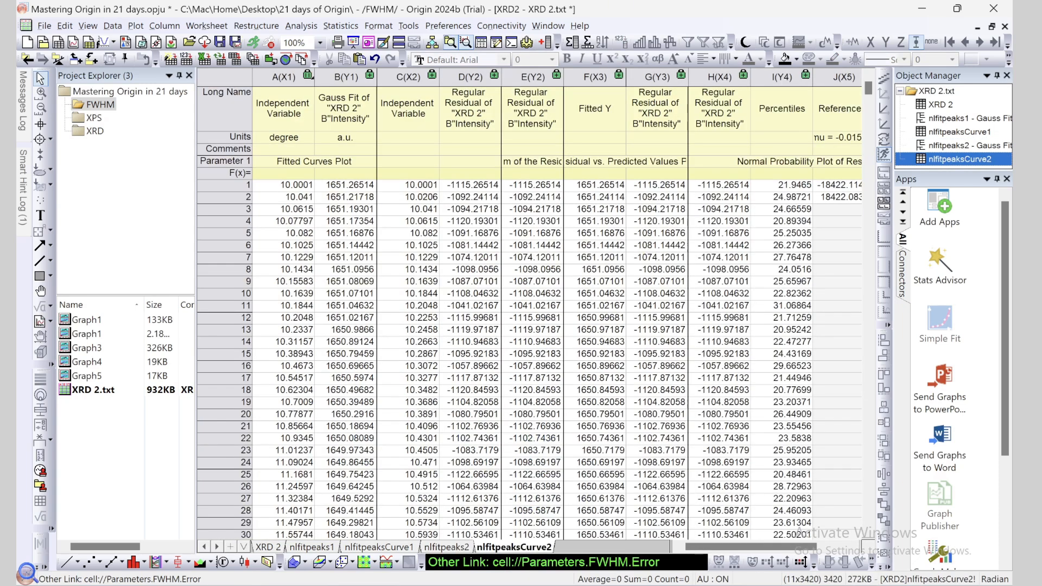
pyautogui.click(312, 547)
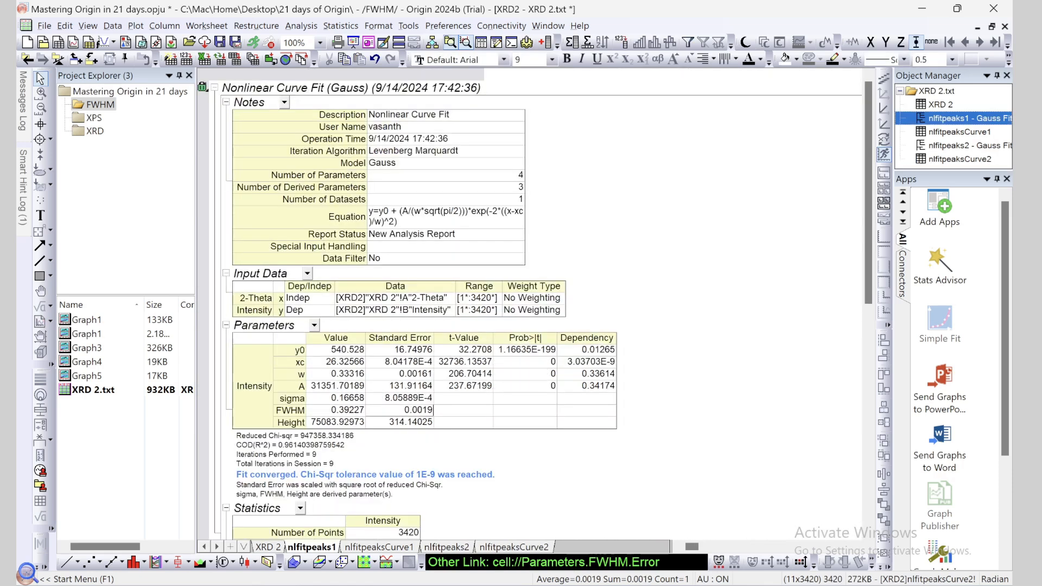
pyautogui.click(268, 547)
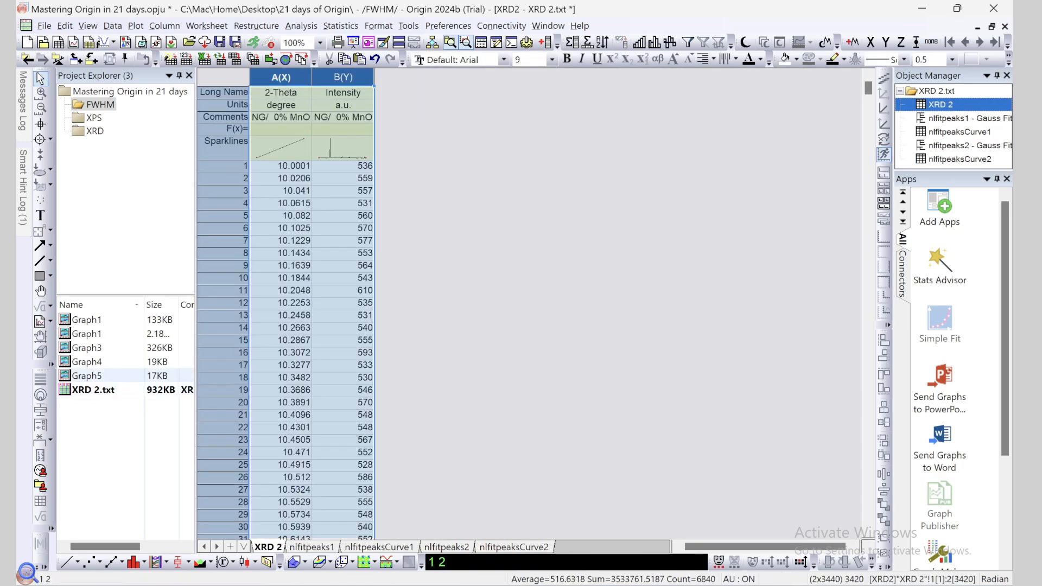
# Review the normal distribution figures in Graph3 and the Full Width at Half Maximum overview in the second Graph1 window.
pyautogui.doubleClick(87, 348)
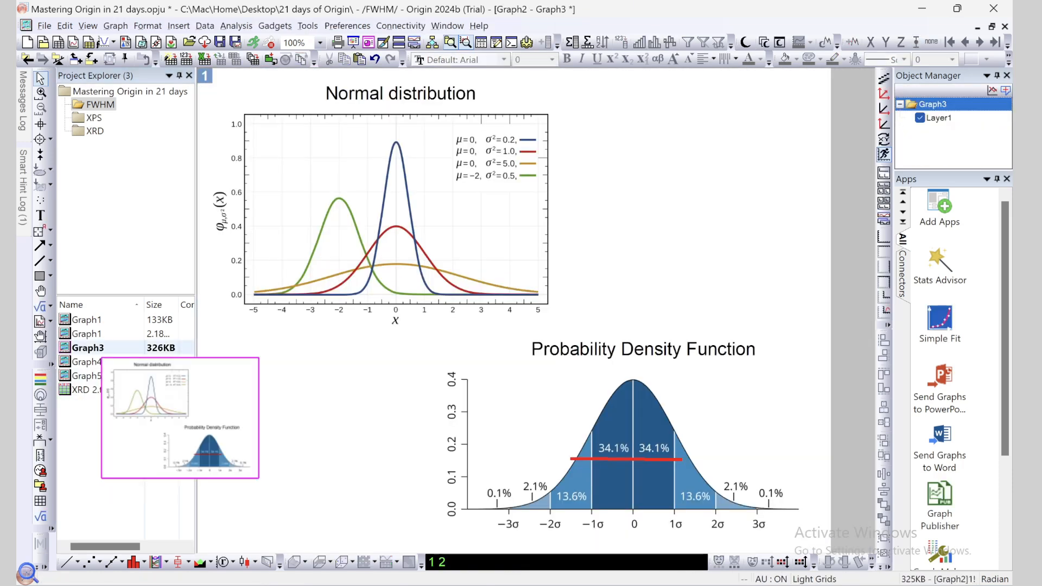
pyautogui.doubleClick(88, 334)
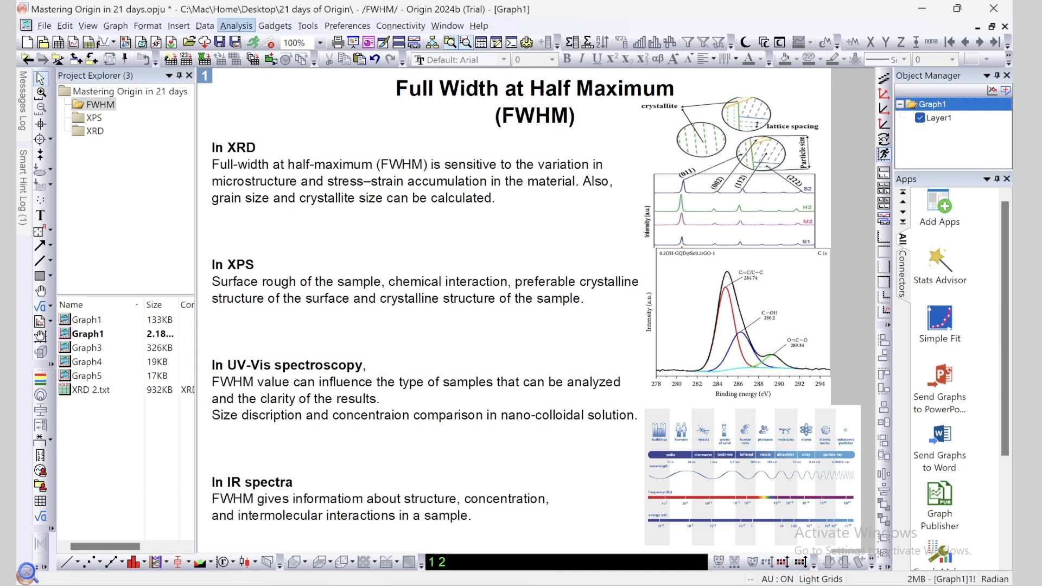
pyautogui.click(236, 26)
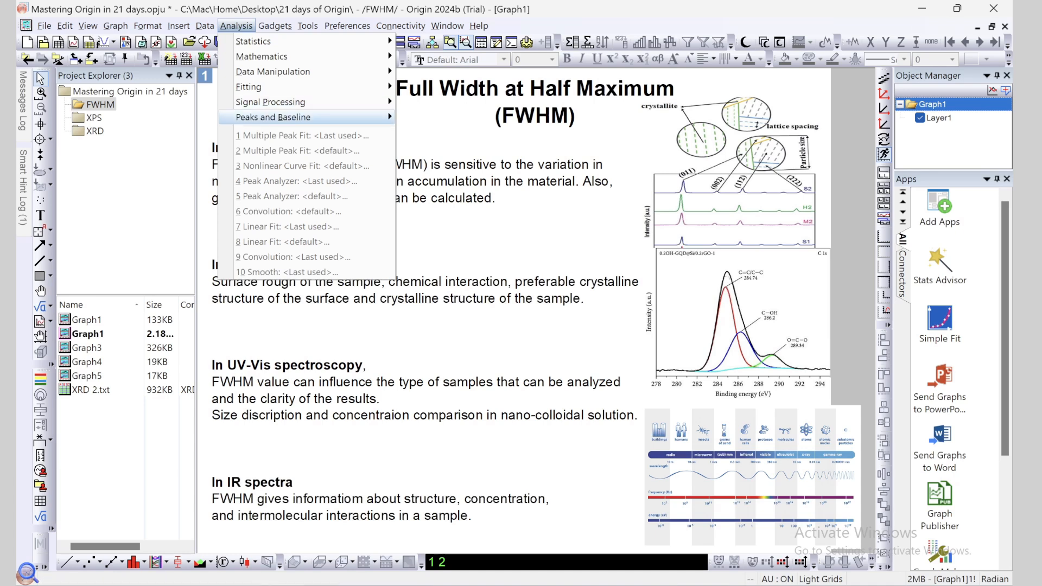
pyautogui.moveTo(273, 117)
pyautogui.moveTo(447, 117)
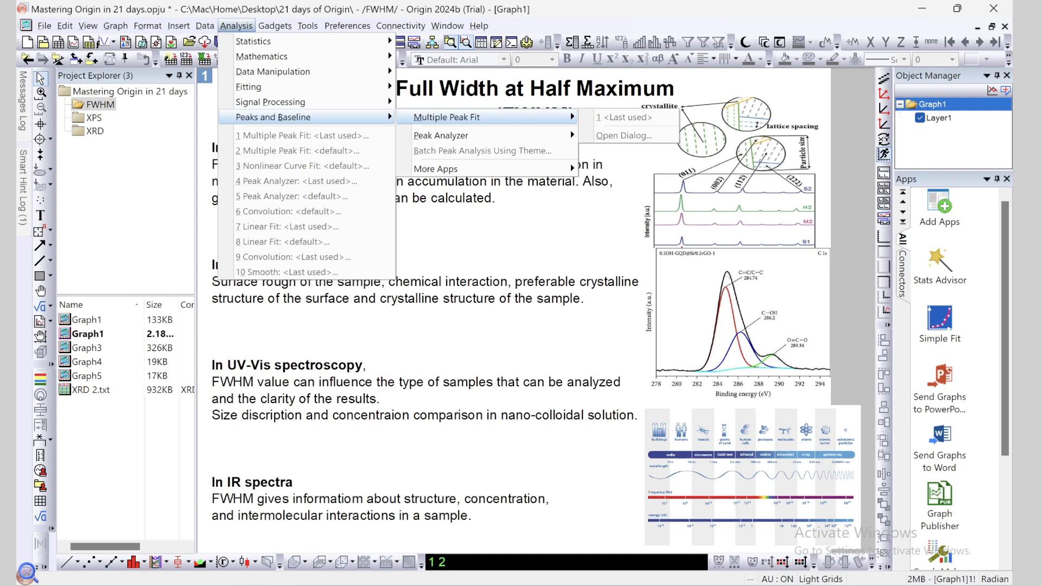
pyautogui.click(489, 237)
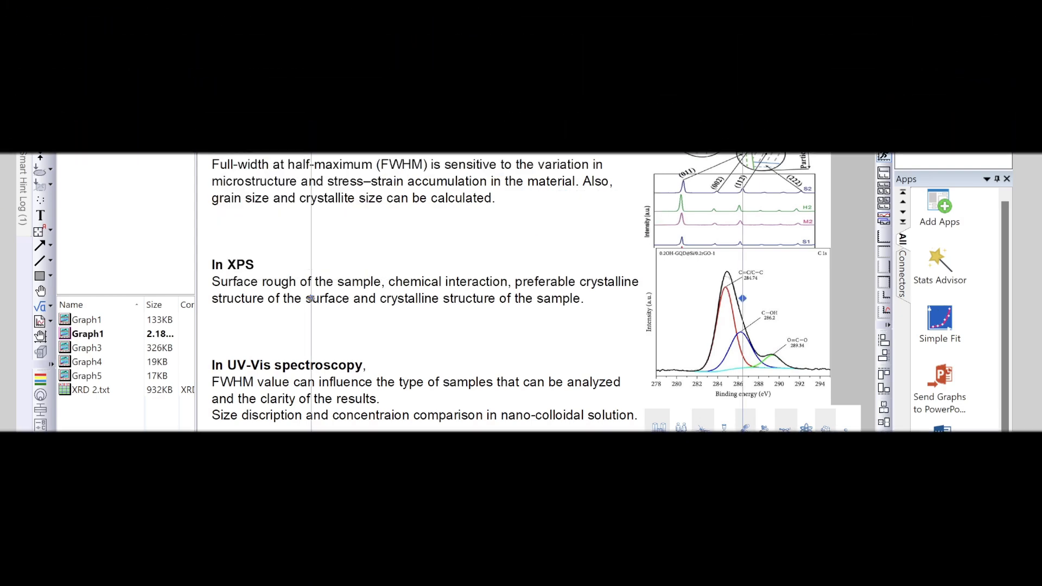